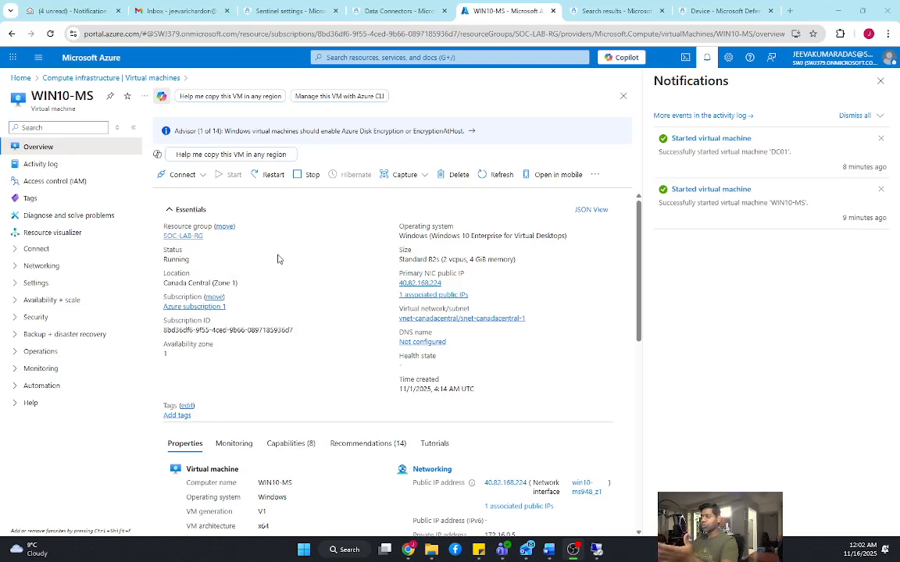
Review the WIN10-MS virtual machine overview, then return to the list of virtual machines.
scroll(279, 258, down, 3)
scroll(279, 261, up, 3)
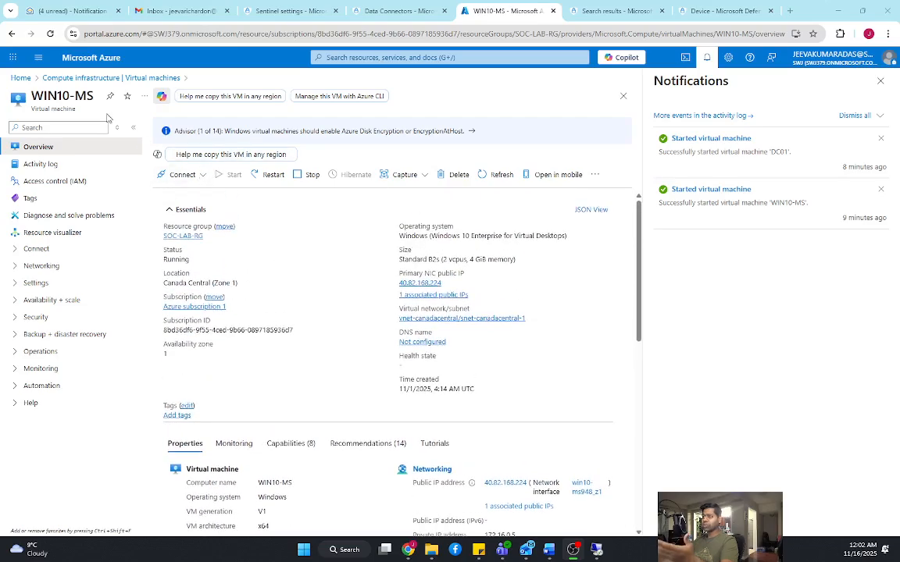
click(150, 79)
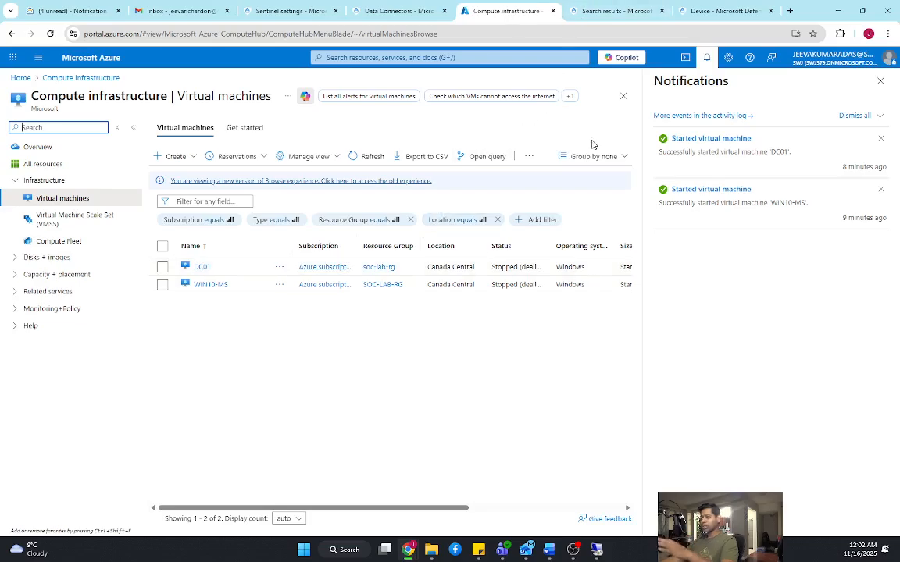
Check the open remote desktop sessions for 40.82.168.224 and 130.107.72.233, minimizing each session and Server Manager.
mouse_move(549, 550)
click(525, 450)
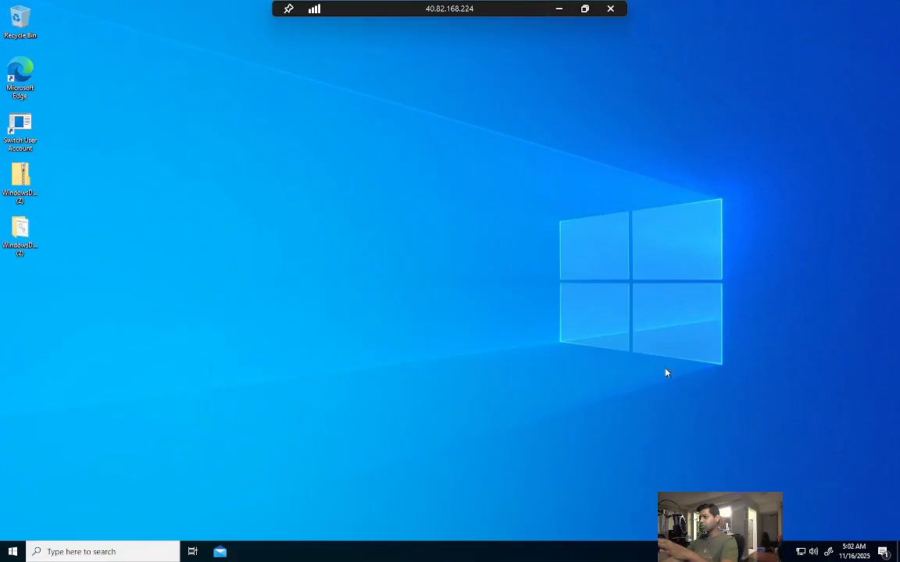
click(558, 9)
mouse_move(595, 556)
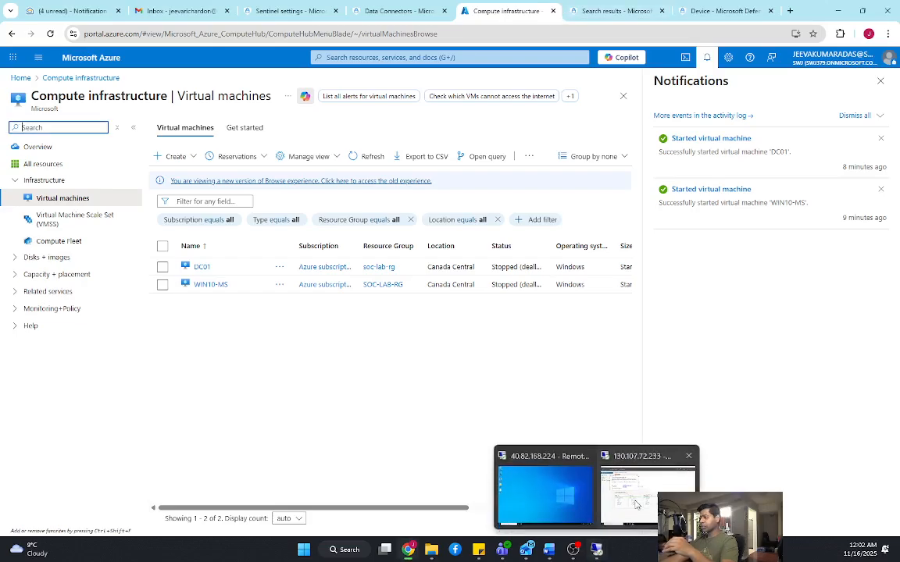
click(584, 450)
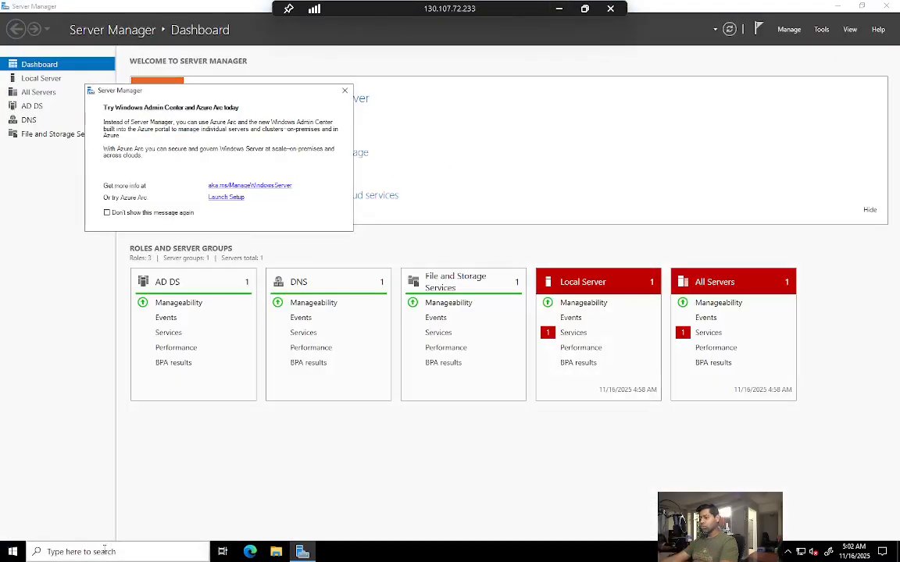
click(829, 9)
click(564, 7)
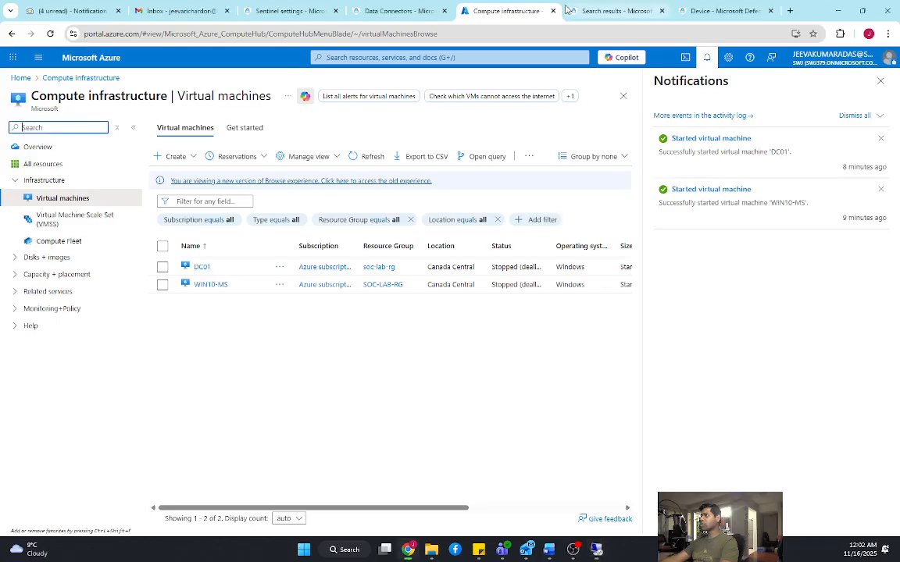
Switch to the Microsoft Defender Device Inventory, dismiss the sign-in message, and examine the devices' domain, sensor health and onboarding status.
click(630, 12)
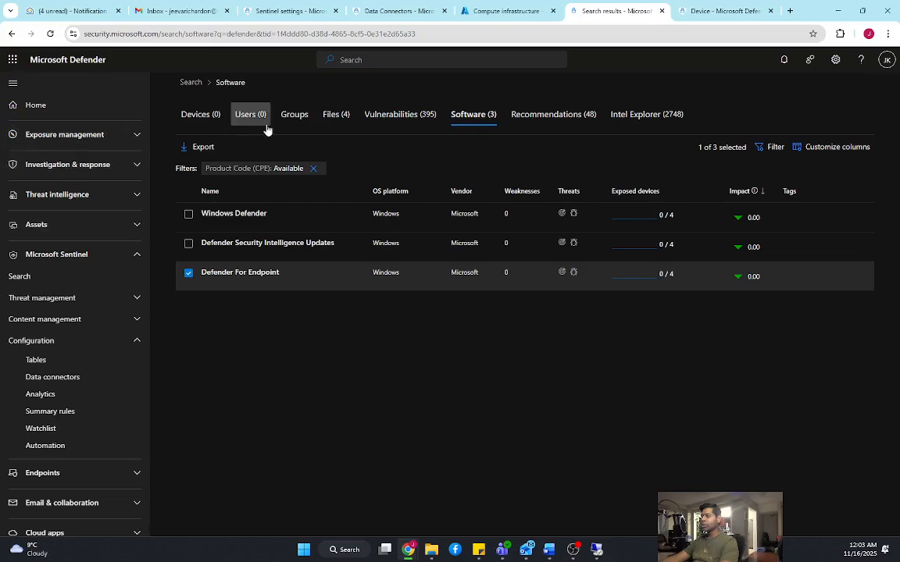
click(707, 11)
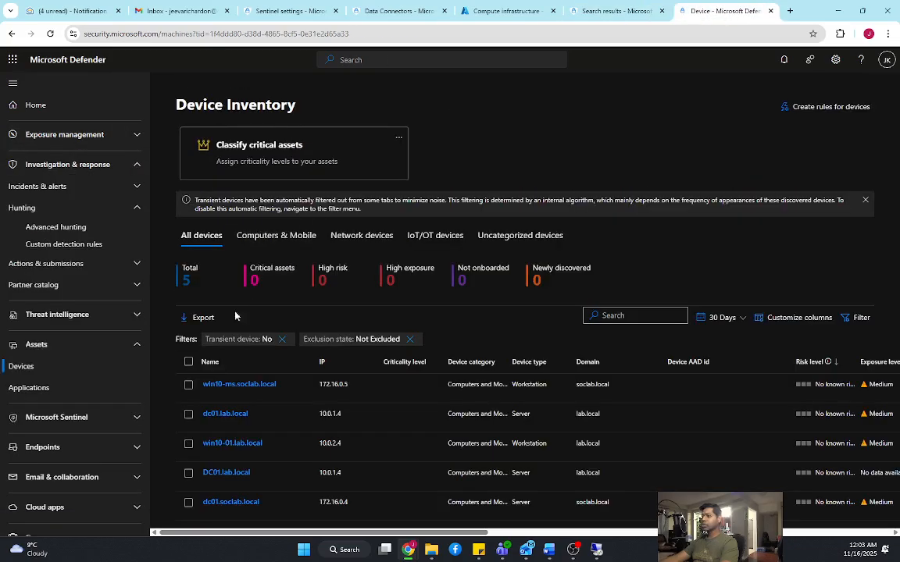
scroll(77, 436, down, 3)
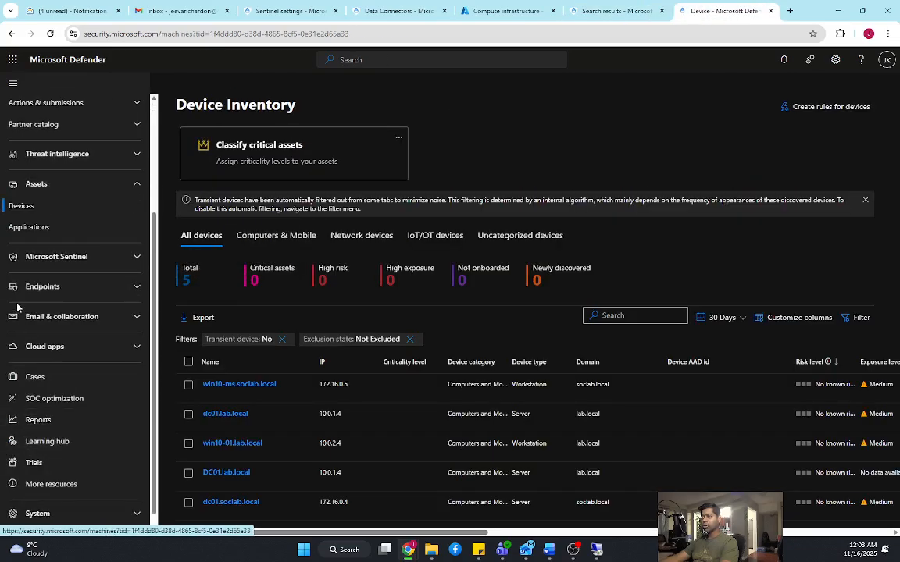
click(60, 287)
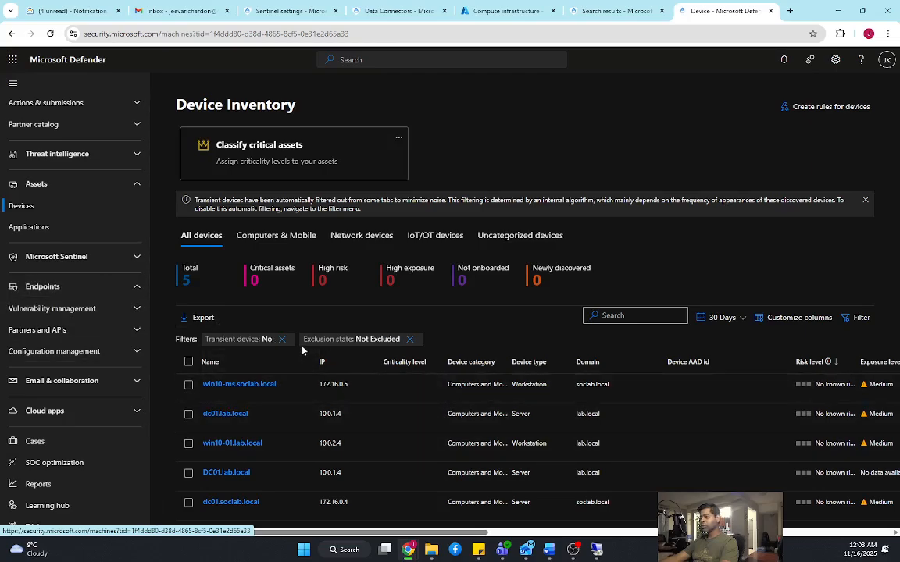
mouse_move(364, 534)
mouse_down()
mouse_move(508, 541)
mouse_move(384, 532)
mouse_up()
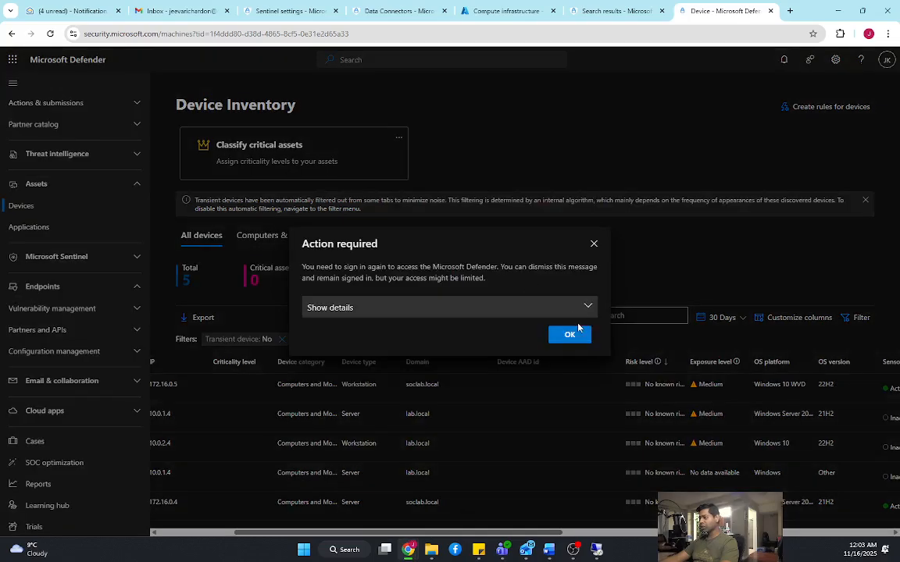
click(573, 334)
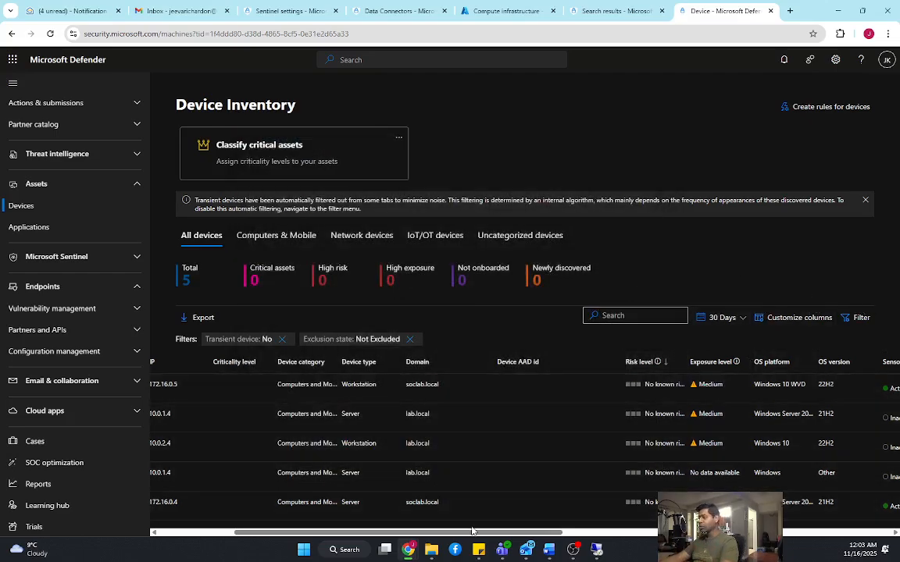
drag(473, 532, 374, 537)
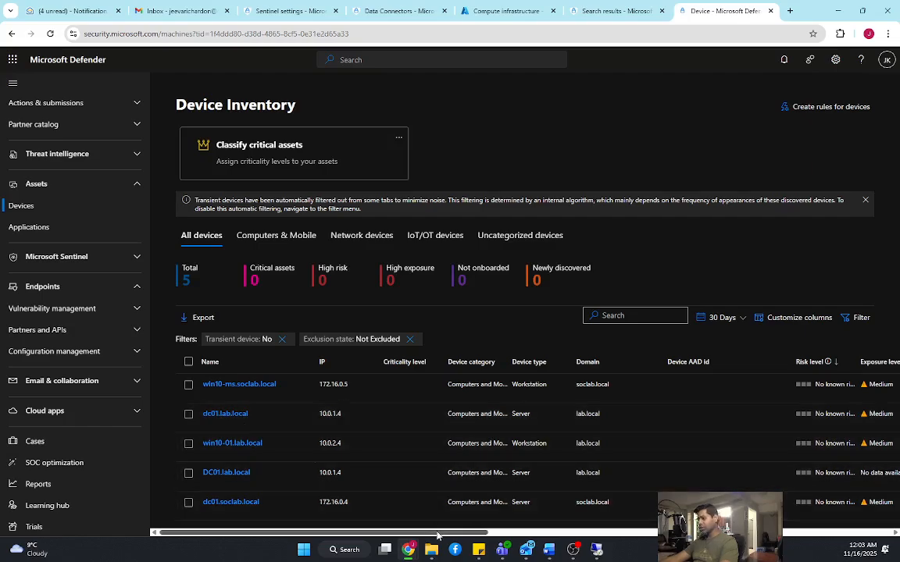
scroll(624, 407, right, 5)
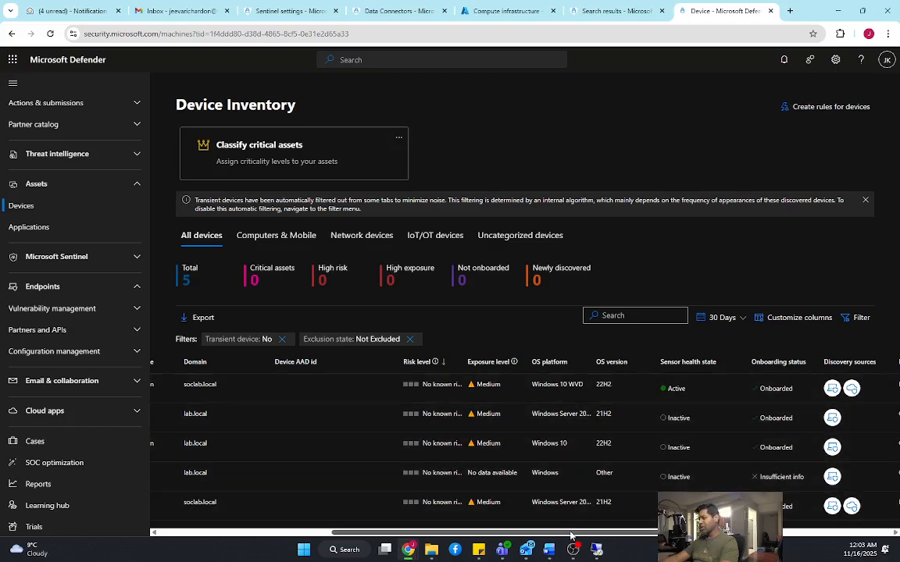
drag(570, 536, 390, 539)
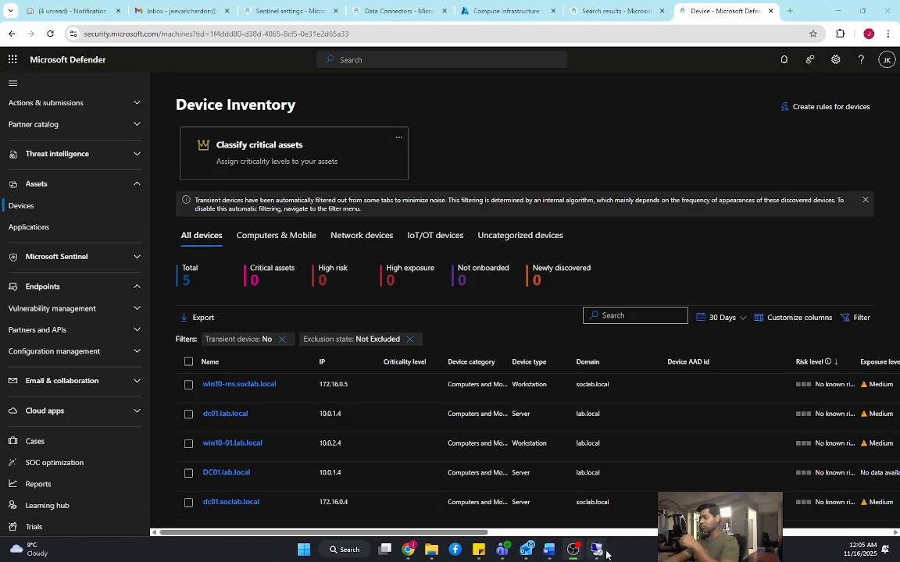
Switch to the 130.107.72.233 remote desktop session and restore its Server Manager window.
mouse_move(600, 542)
click(647, 494)
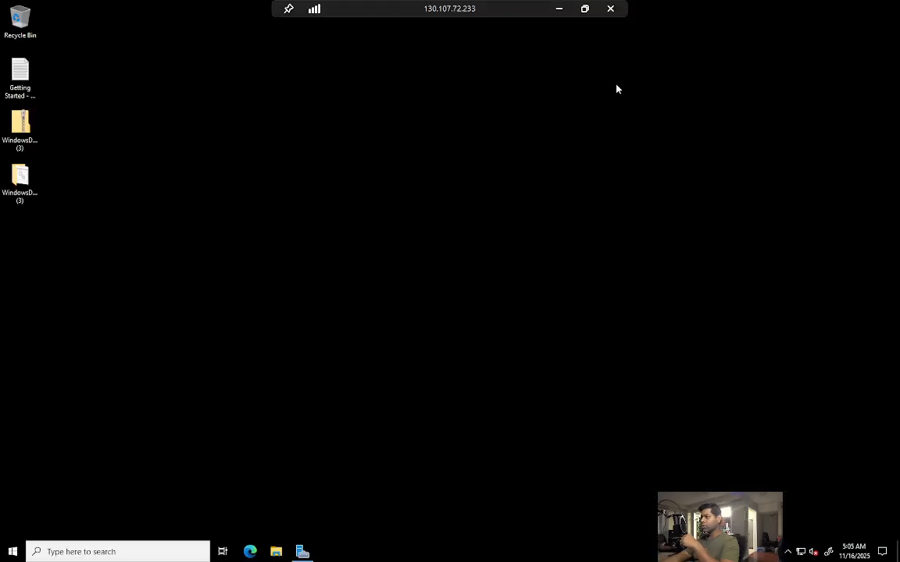
click(560, 10)
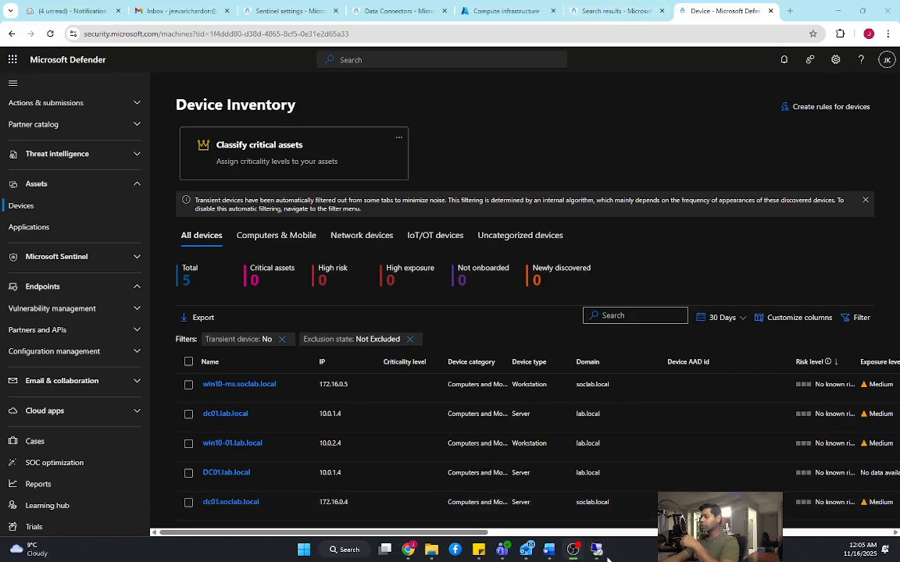
mouse_move(598, 549)
click(648, 492)
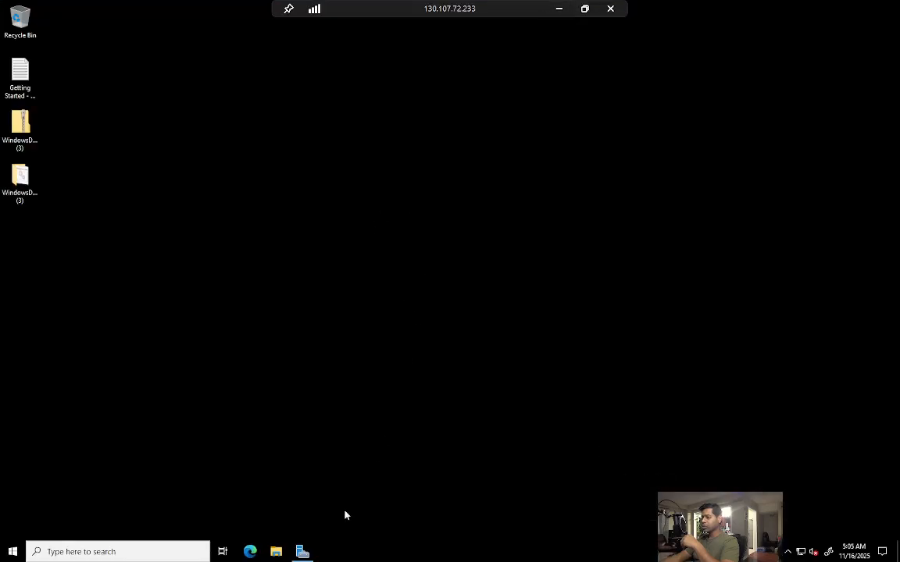
click(303, 551)
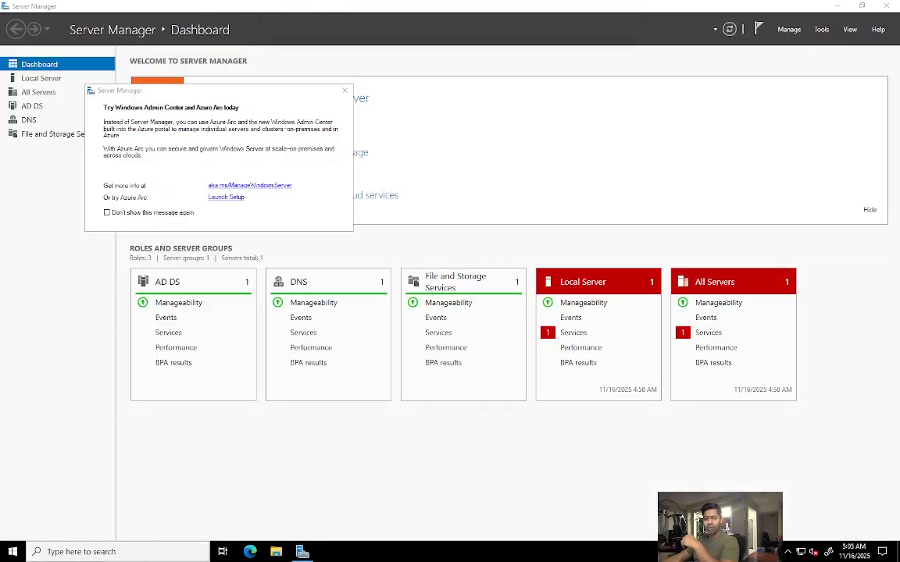
Launch Event Viewer by running eventvwr on the server, and close the stray File Explorer window.
click(117, 552)
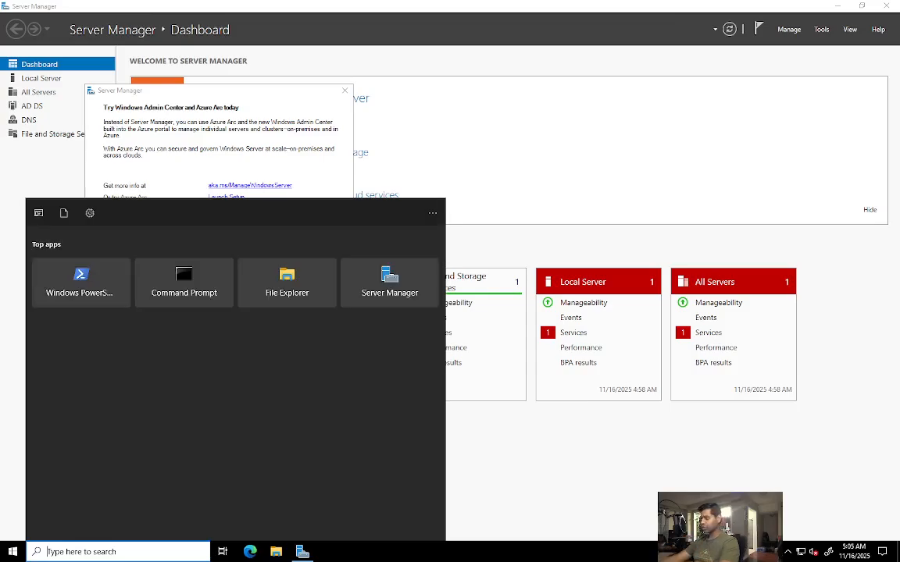
click(625, 373)
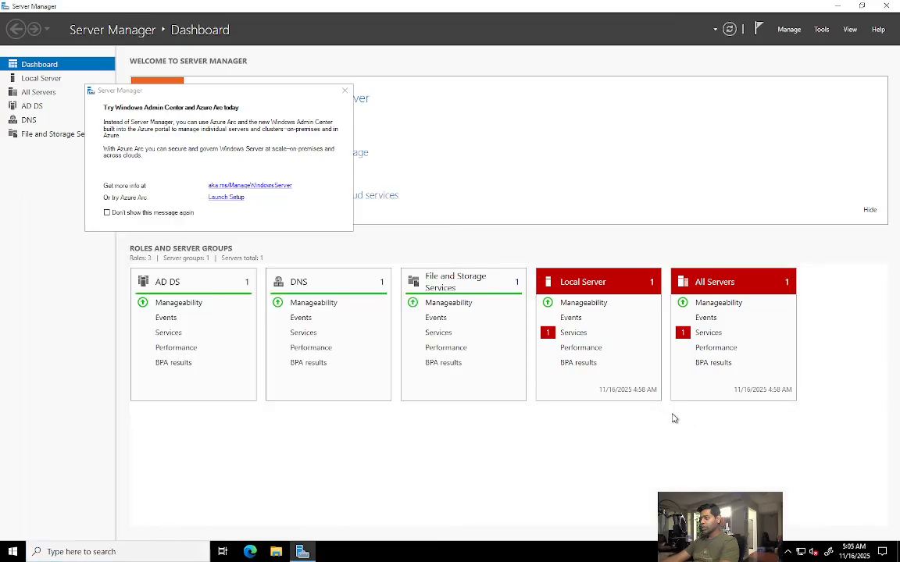
key(super+r)
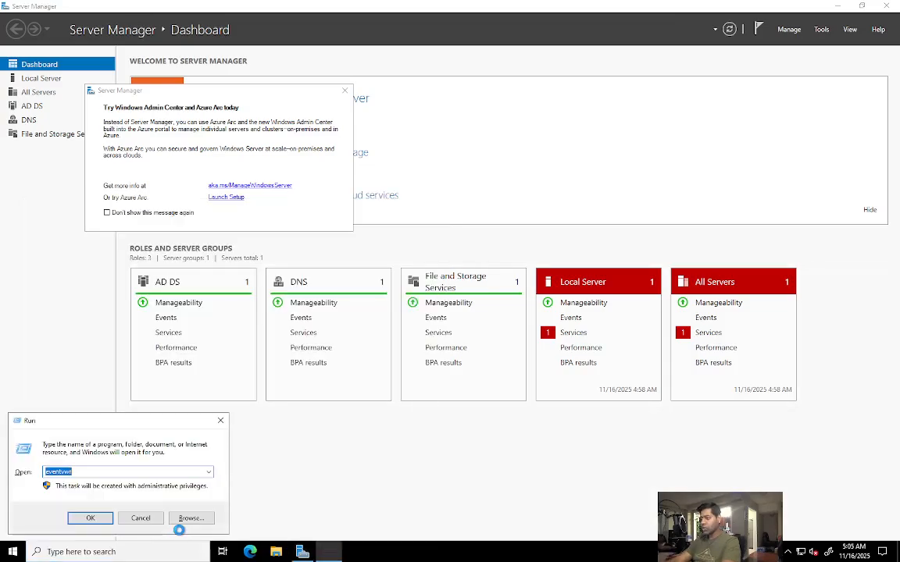
text(eventvwr)
click(92, 518)
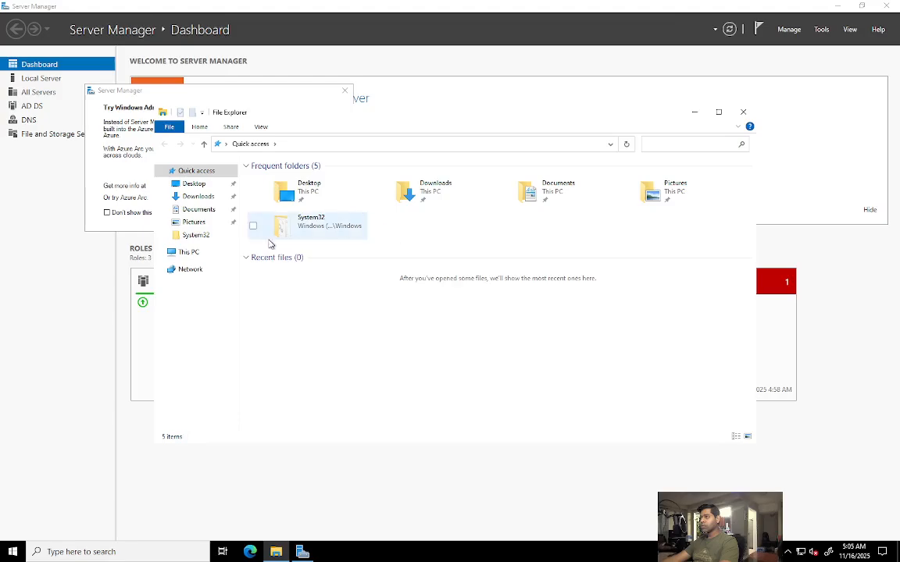
click(743, 111)
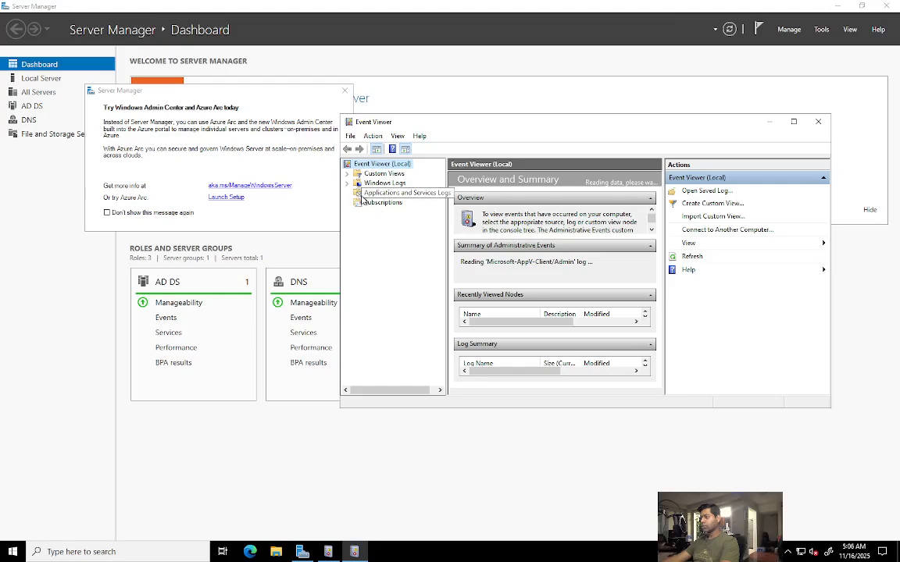
Expand Applications and Services Logs > Microsoft > Windows in Event Viewer and widen the tree pane to show full folder names.
click(372, 194)
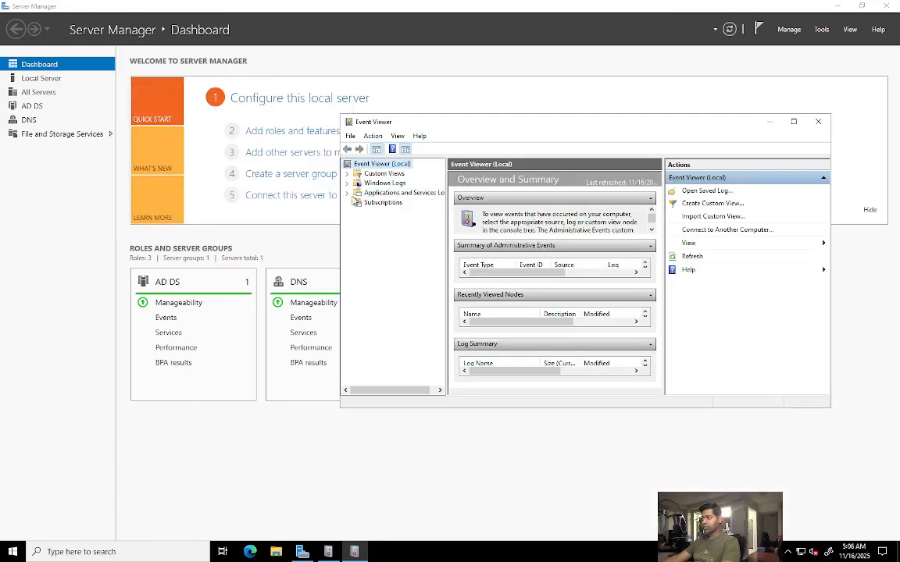
click(347, 194)
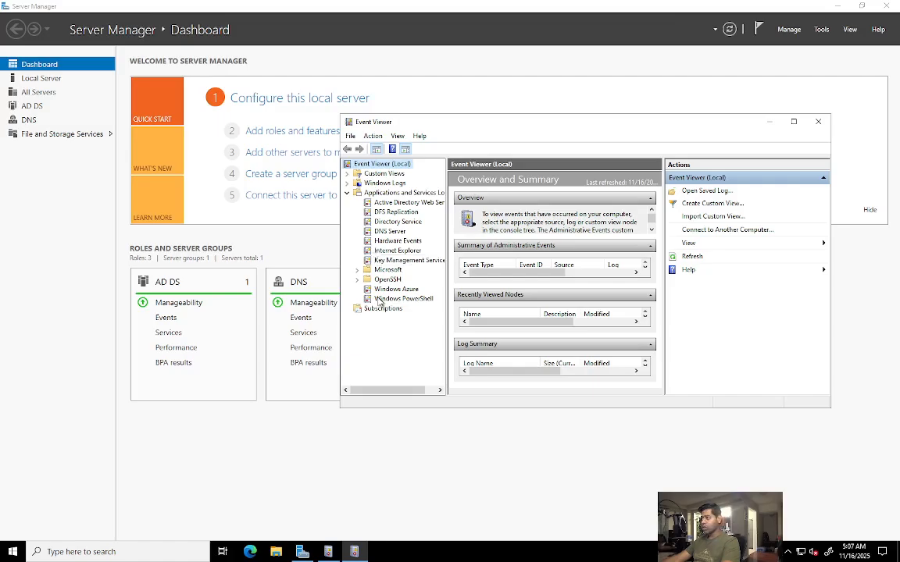
click(357, 269)
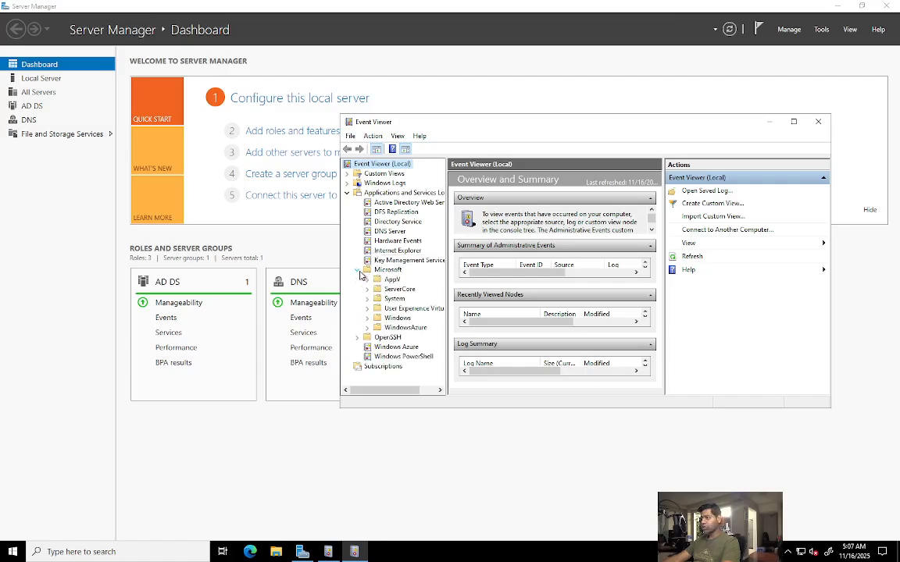
click(367, 318)
scroll(411, 291, down, 5)
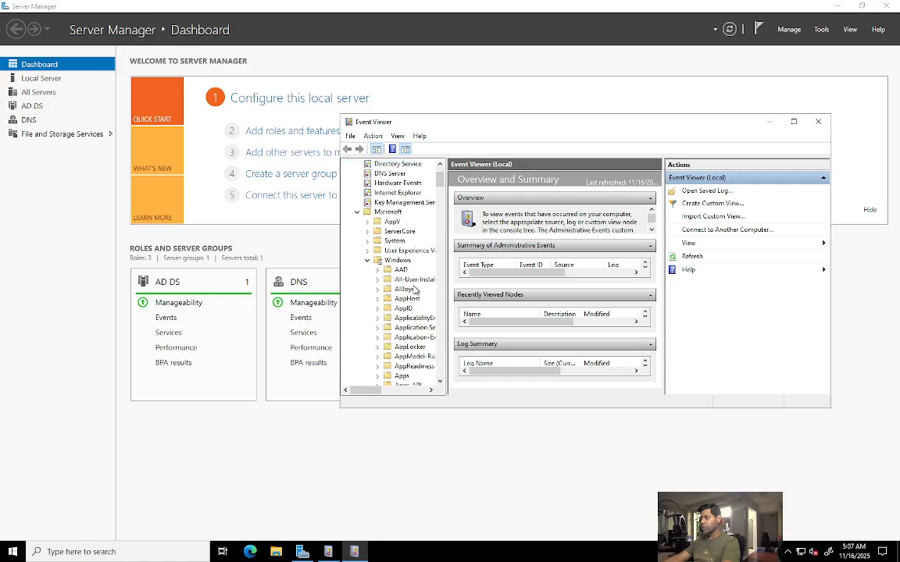
scroll(411, 291, down, 5)
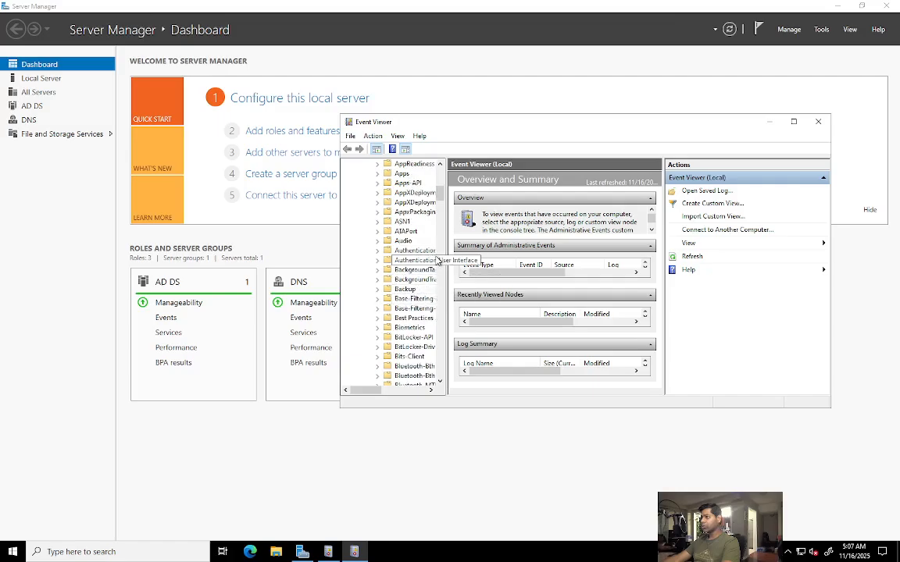
drag(448, 251, 546, 251)
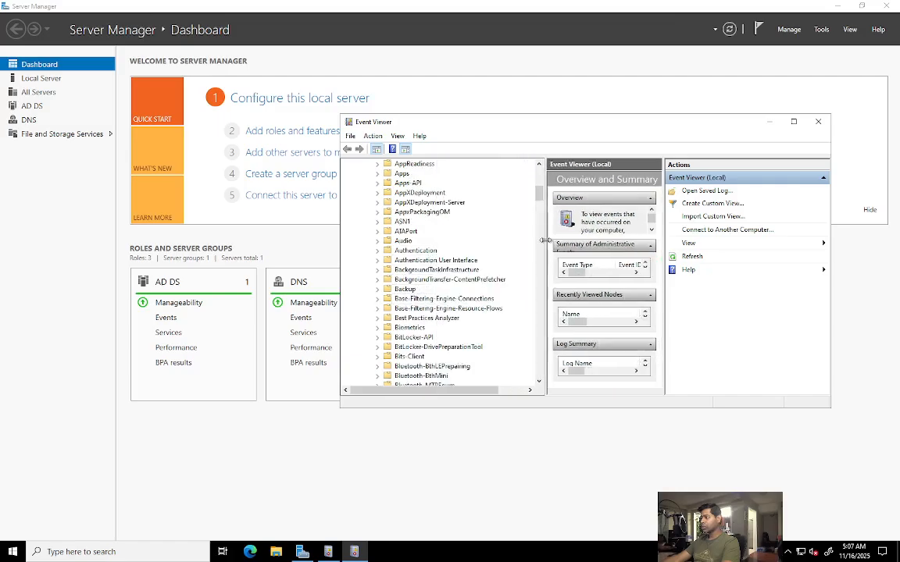
Expand the Windows Defender folder under the Windows service logs in Event Viewer and open its Operational log.
scroll(408, 301, down, 15)
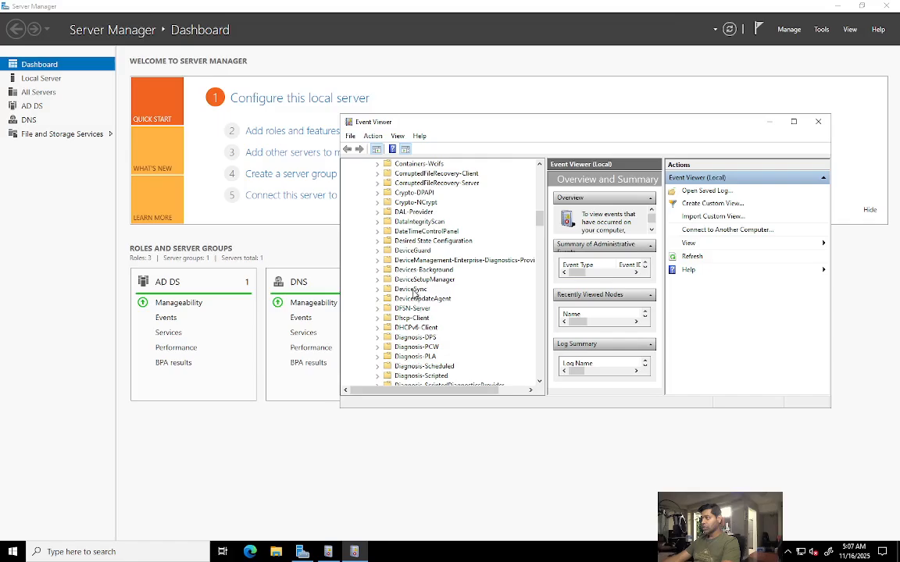
scroll(426, 289, down, 3)
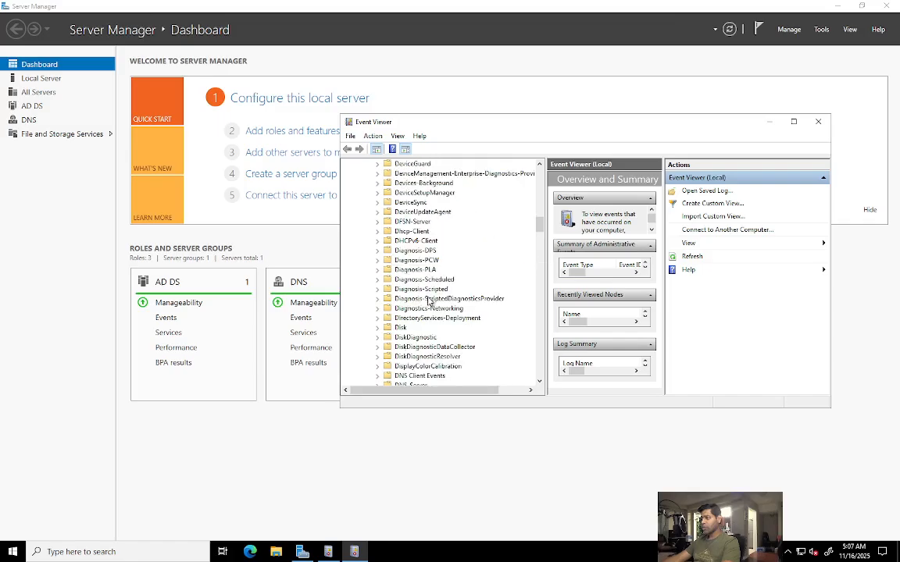
scroll(428, 301, down, 1)
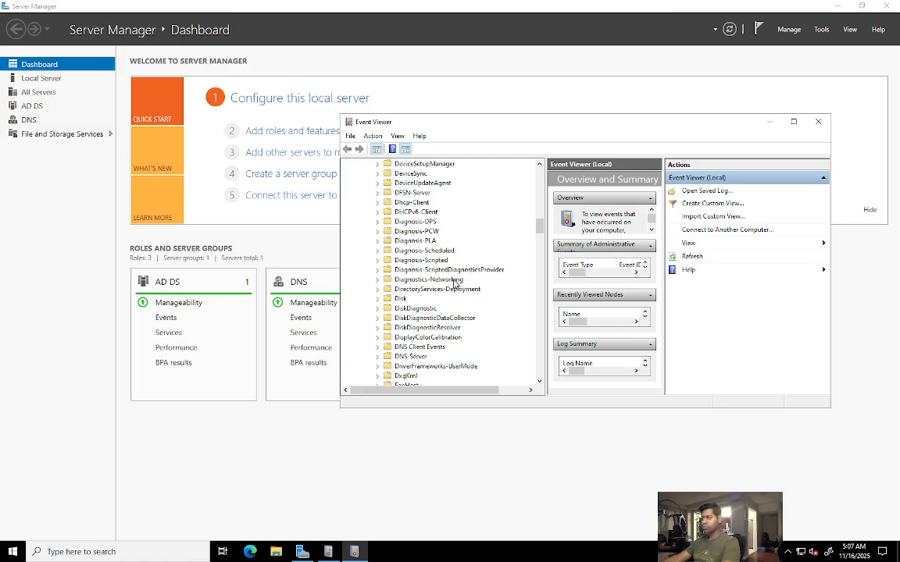
scroll(453, 283, down, 15)
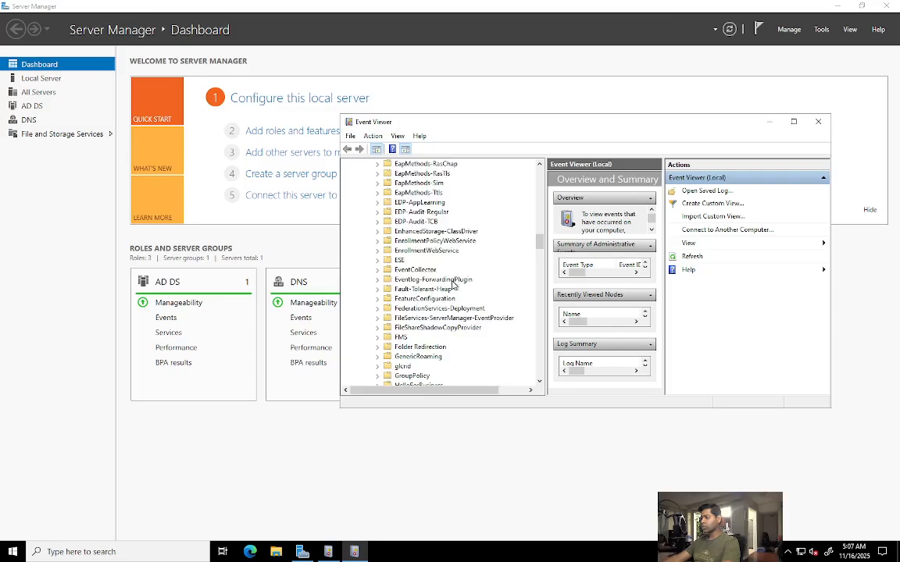
scroll(457, 287, down, 20)
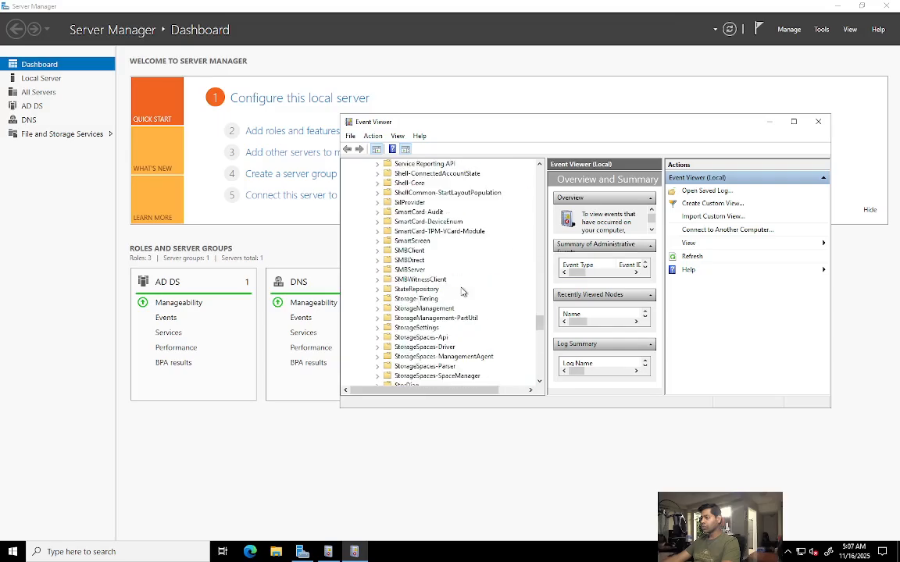
scroll(463, 295, down, 10)
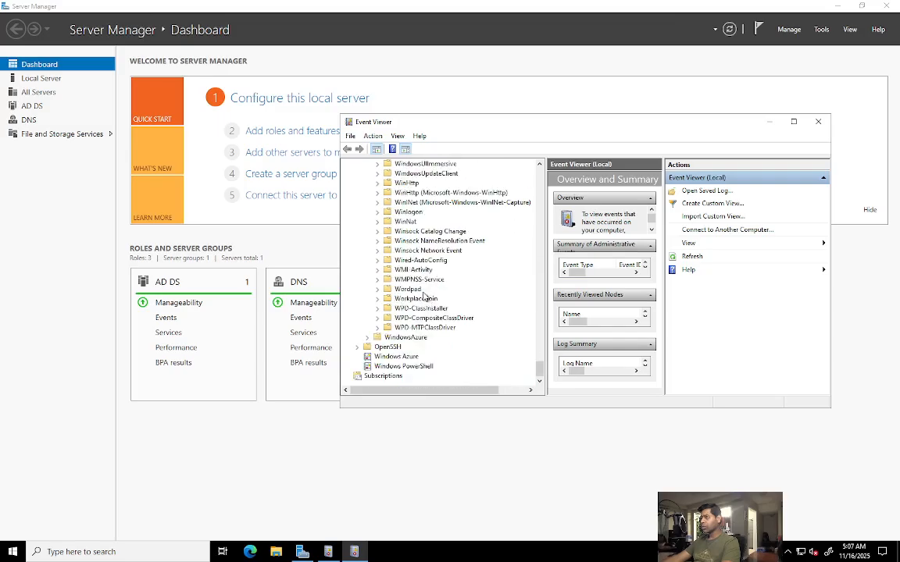
scroll(424, 296, up, 3)
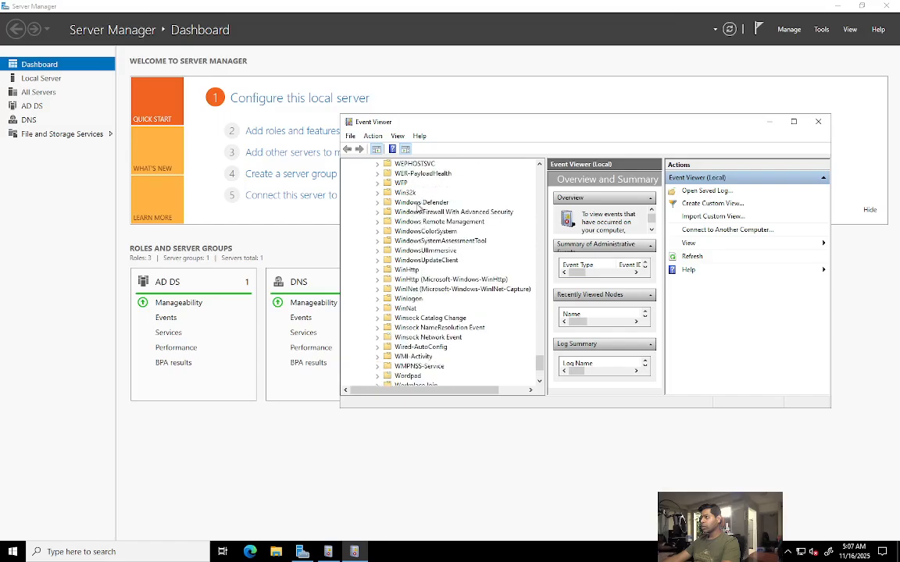
click(377, 203)
click(418, 212)
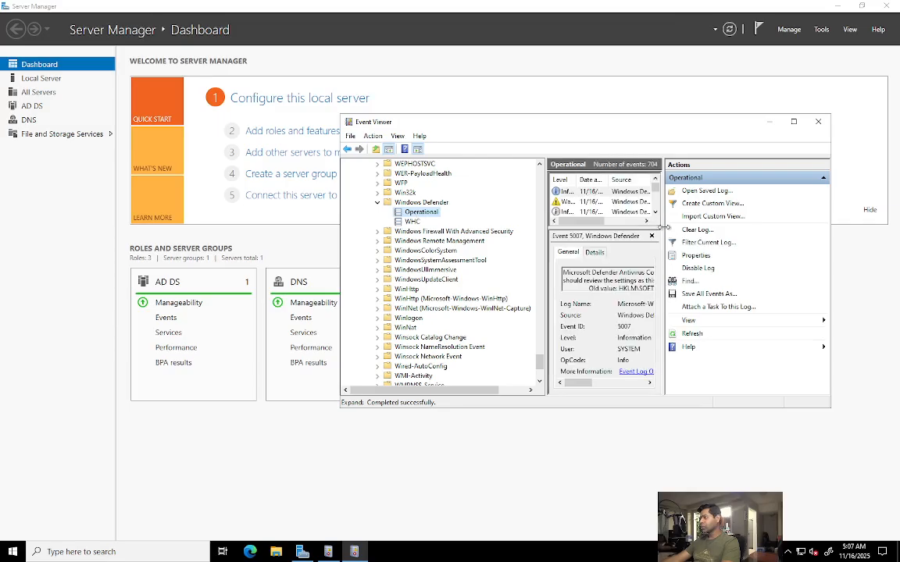
Move and widen the Event Viewer window, resize its panes to show event details and action names, and look through the Defender events.
drag(663, 229, 776, 219)
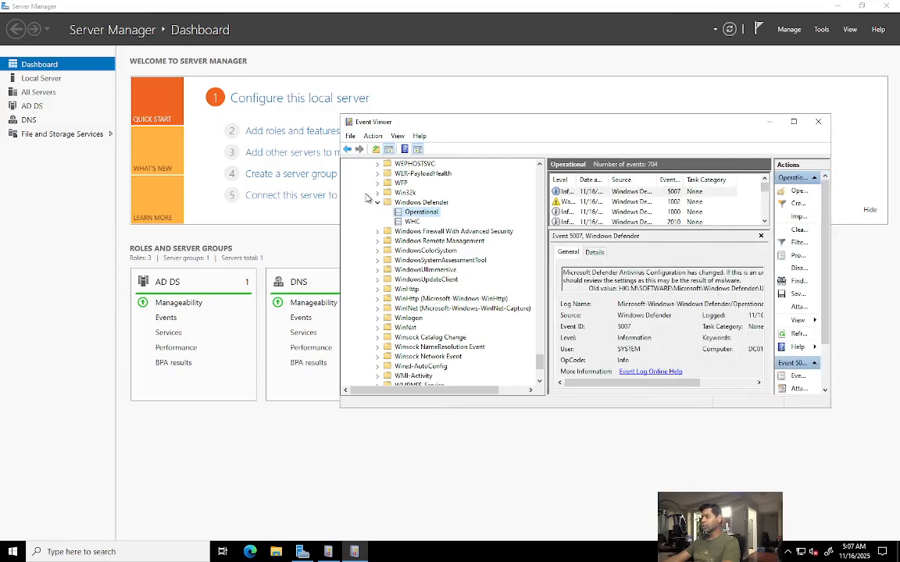
drag(397, 121, 260, 138)
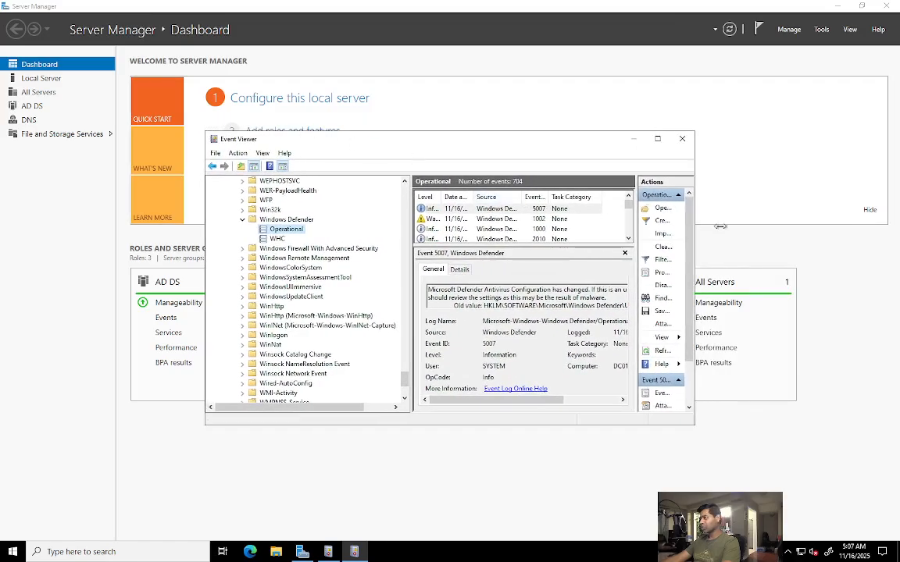
drag(696, 231, 814, 225)
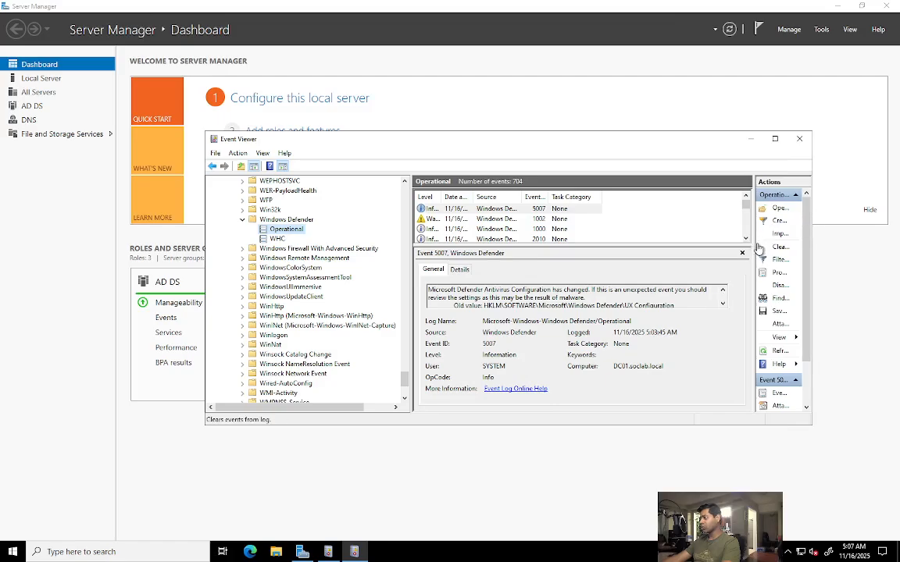
drag(754, 246, 708, 246)
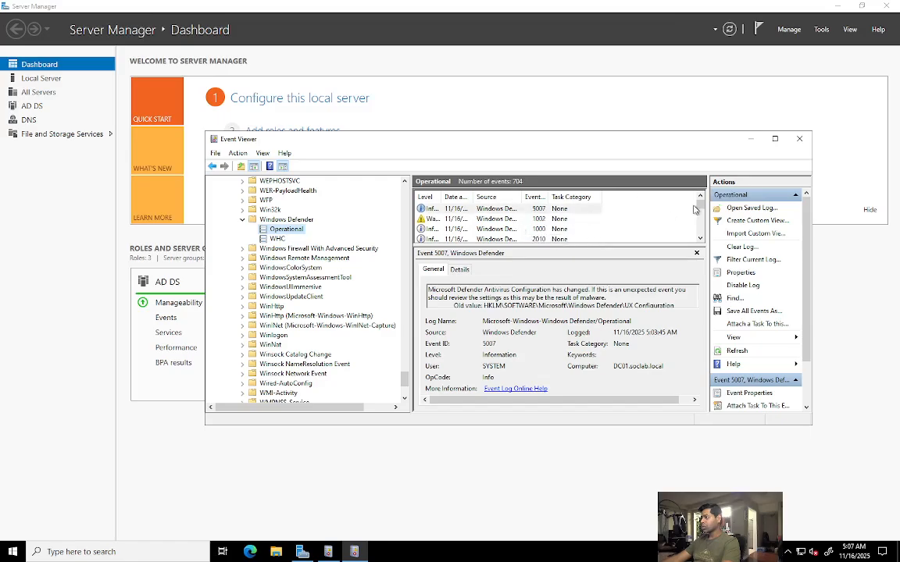
drag(704, 239, 705, 242)
scroll(536, 222, up, 1)
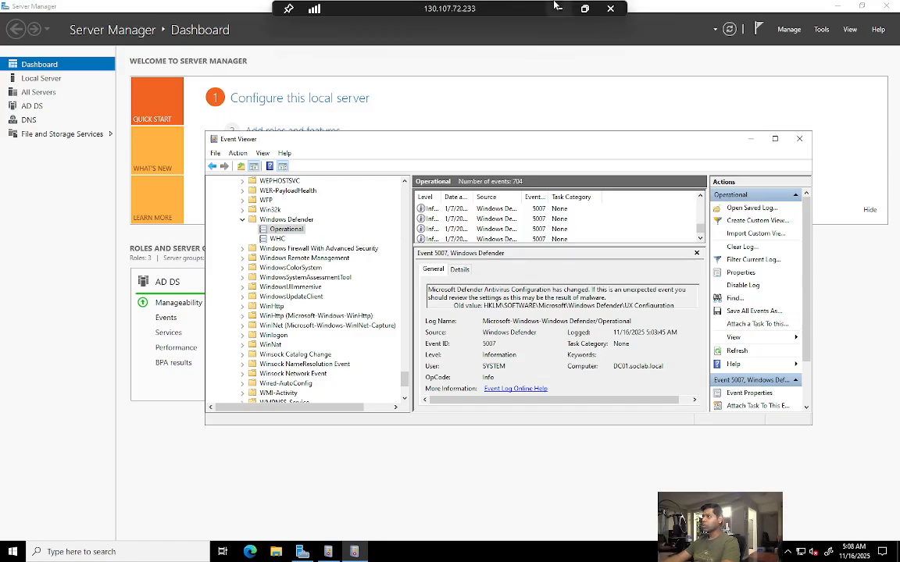
Leave the remote session for the Azure portal, open Logs in Microsoft Sentinel's SOC-Lab-Workspace, and dismiss the Queries hub.
click(500, 7)
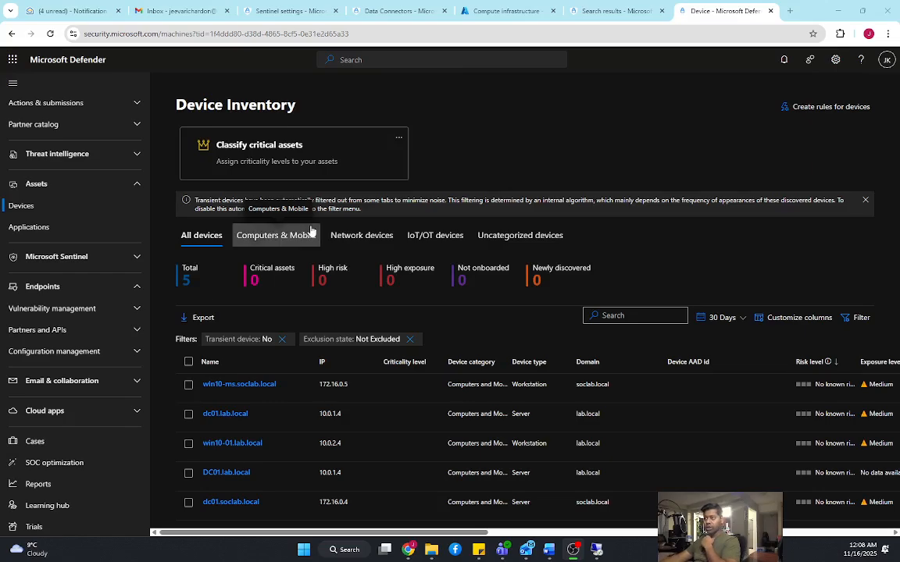
click(500, 11)
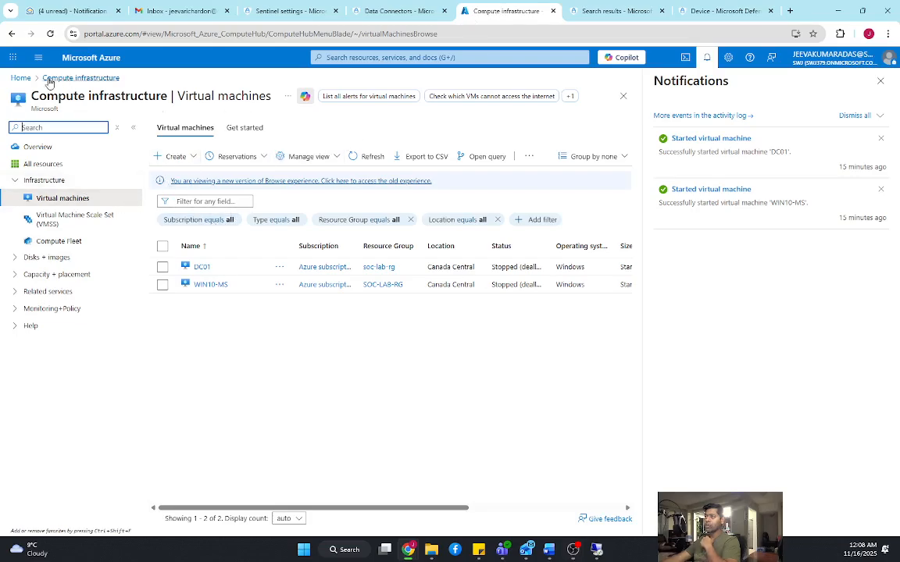
click(20, 77)
click(187, 133)
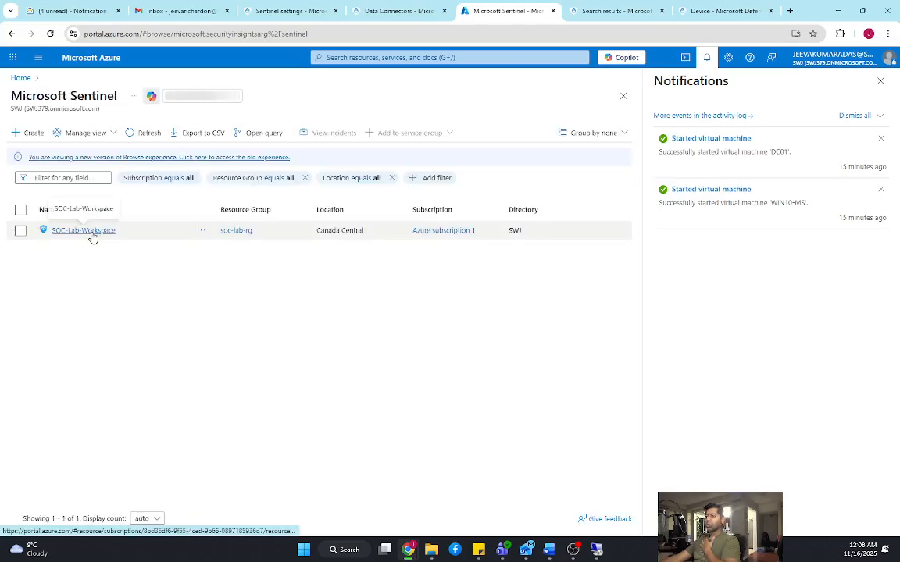
click(92, 232)
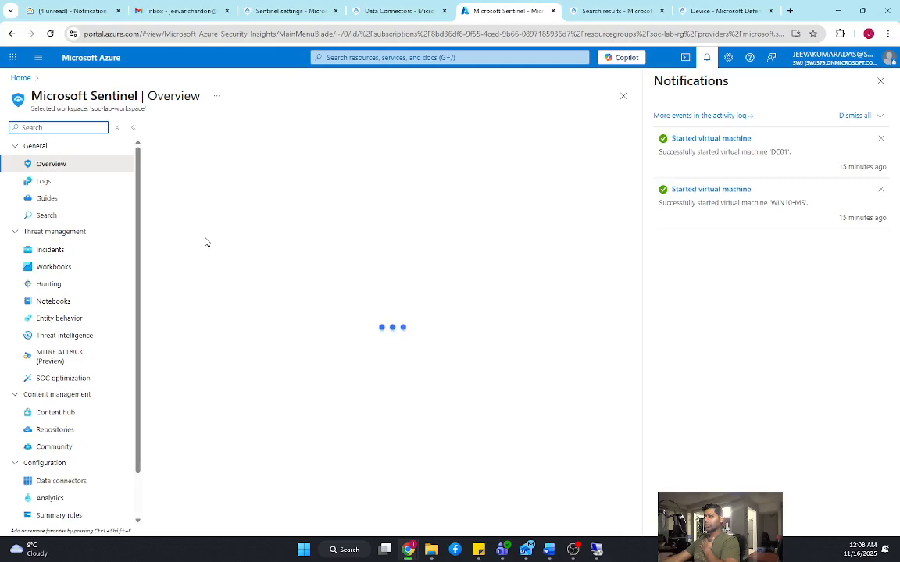
click(44, 180)
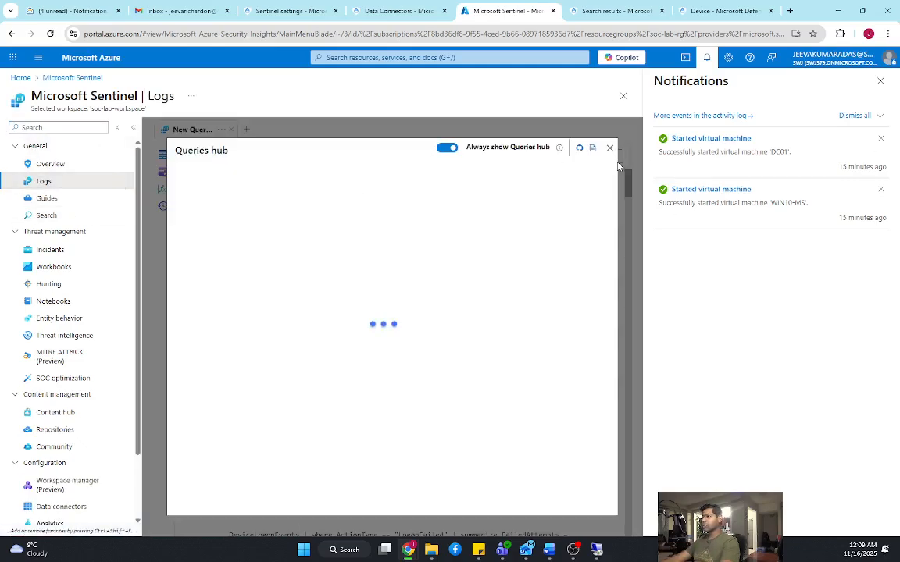
click(610, 148)
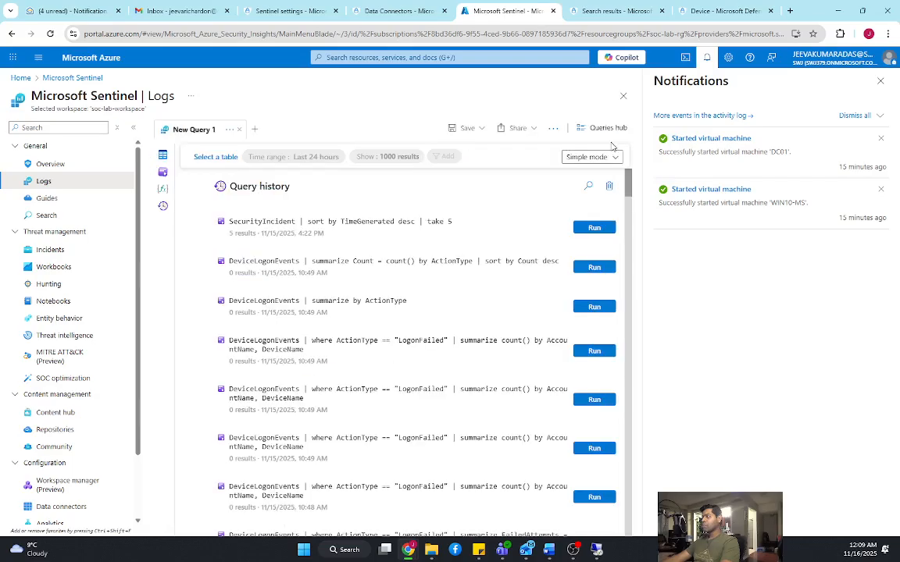
Change the query editor to KQL mode and run "SecurityIncident | sort by TimeGenerated desc | take 5".
click(613, 156)
click(528, 176)
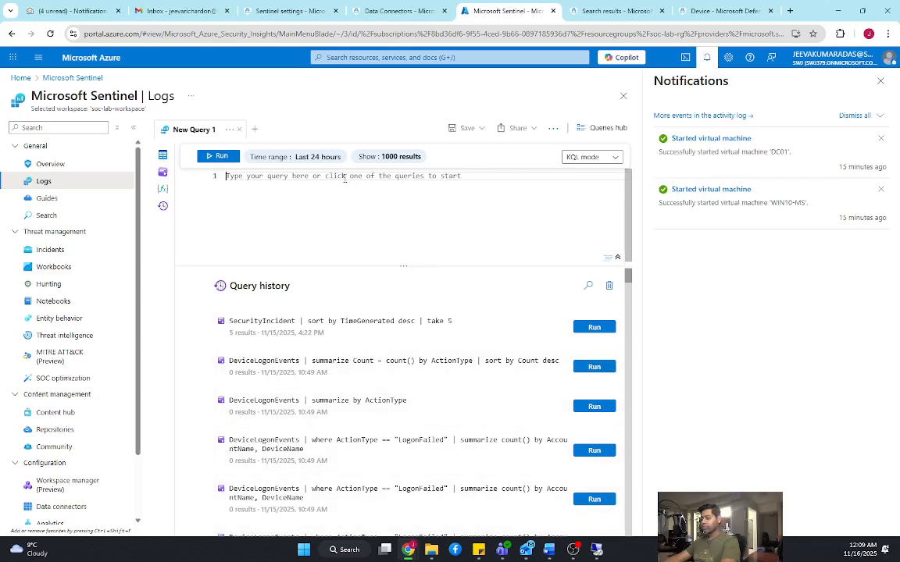
text(SecurityIncident | sort by TimeGenerated desc | take 5)
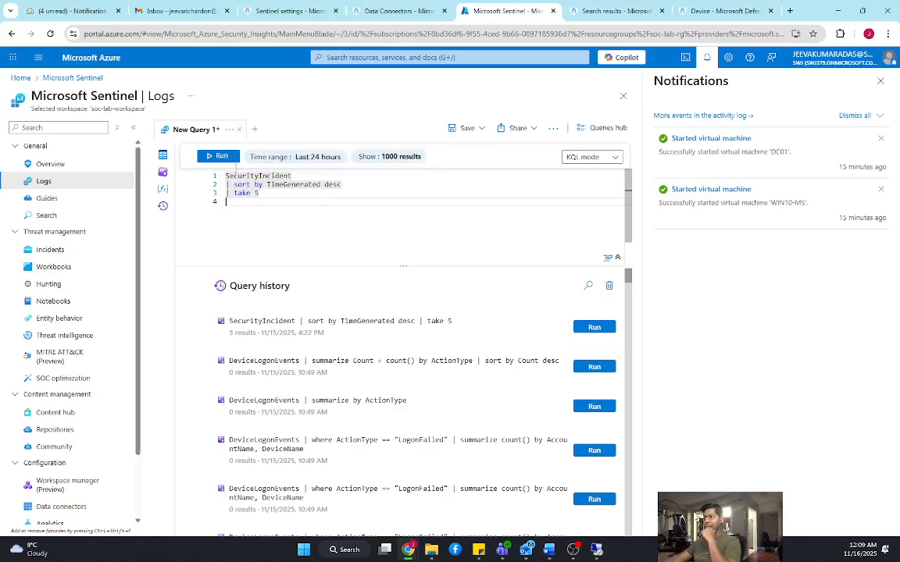
click(221, 156)
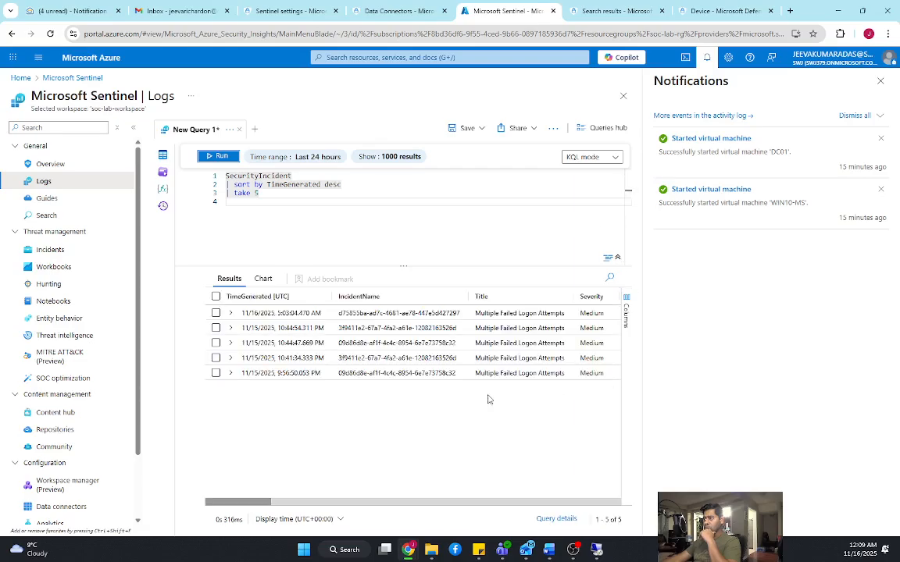
Expand the newest incident in the results and examine its provider, activity times, alert IDs and source system.
mouse_move(250, 506)
mouse_down()
mouse_move(297, 506)
mouse_move(239, 506)
mouse_up()
click(231, 313)
scroll(354, 408, down, 5)
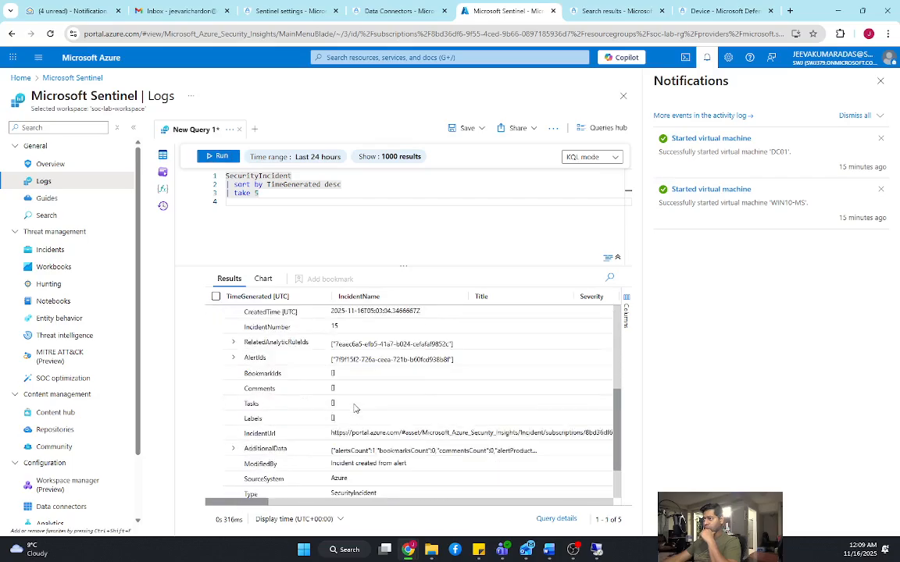
scroll(354, 408, down, 2)
scroll(354, 408, up, 3)
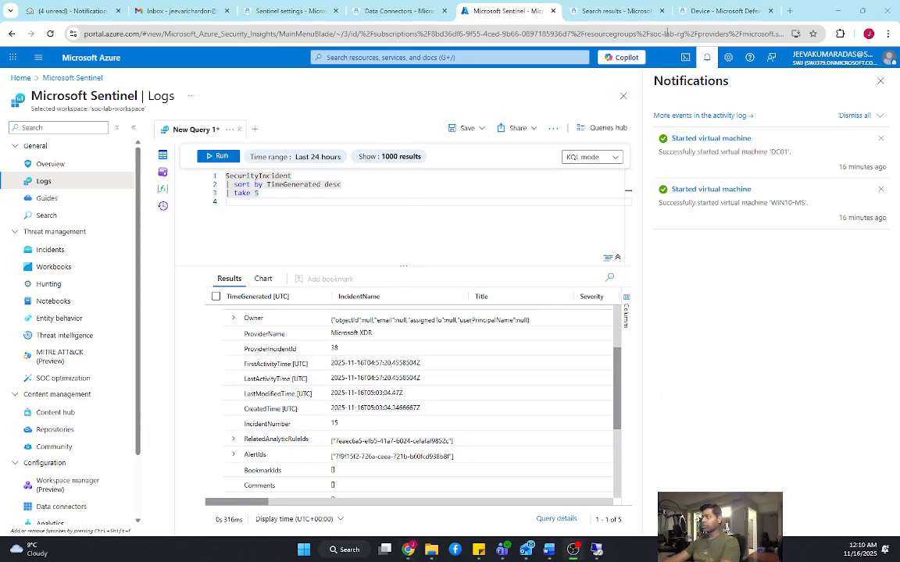
Review the Defender For Endpoint software details in Microsoft Defender, and check the Windows Security Events via AMA connector on the Data connectors page.
click(617, 11)
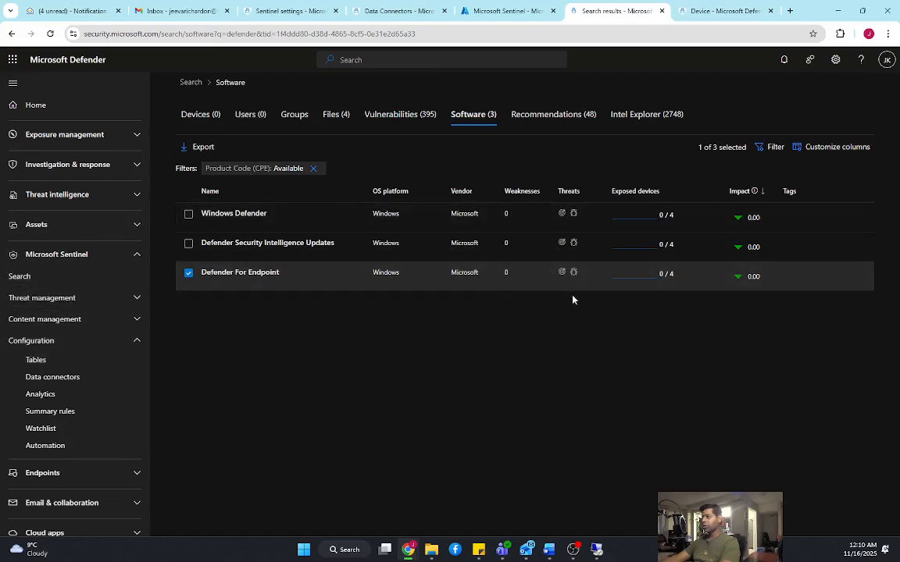
click(275, 271)
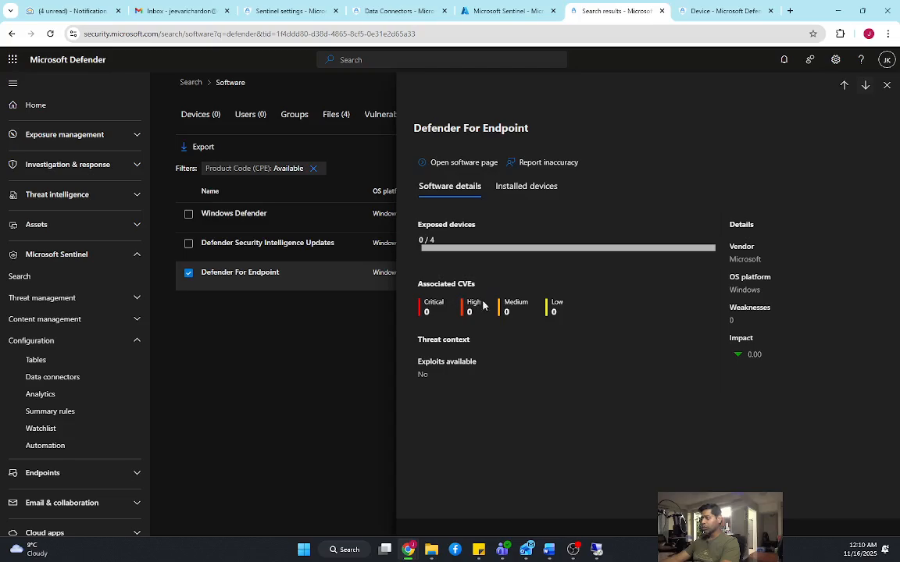
click(887, 84)
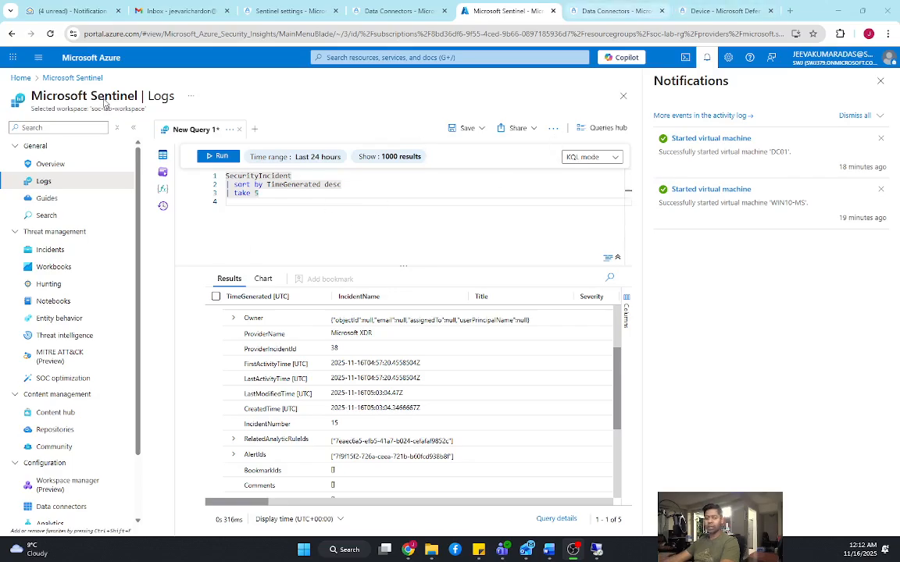
click(617, 12)
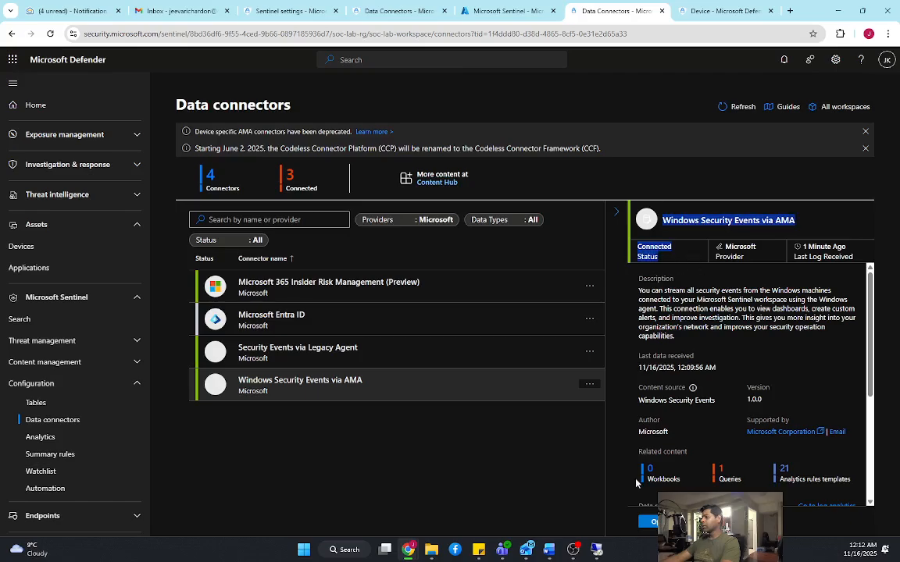
Replace the Sentinel Logs query with "SecurityEvent | where EventID == 4624 | take 10" and run it.
click(520, 12)
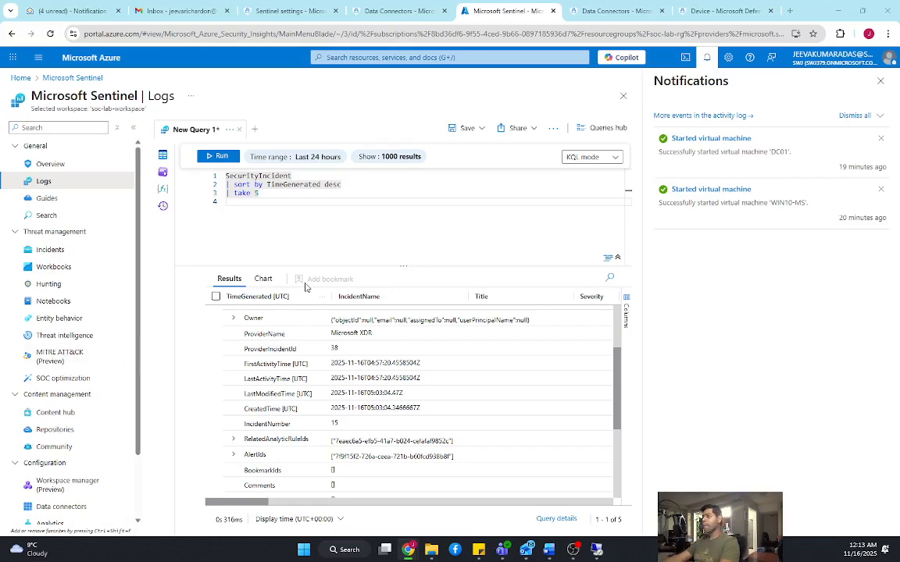
key(ctrl+a)
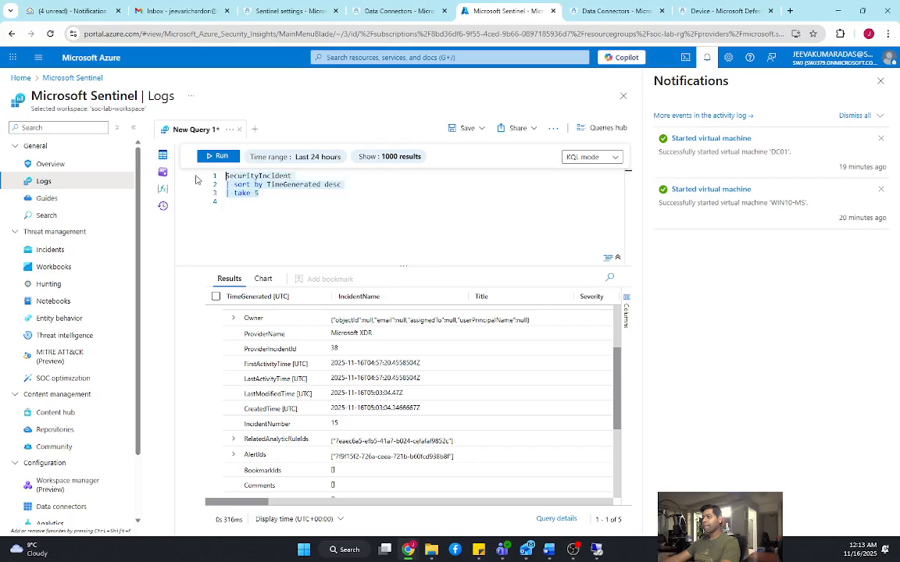
text(SecurityEvent | where EventID == 4624 | take 10)
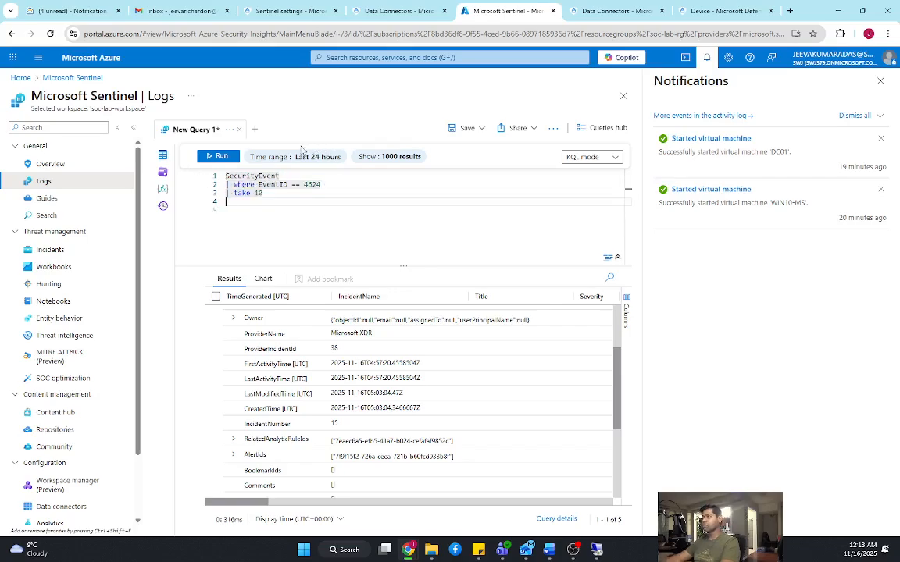
click(215, 156)
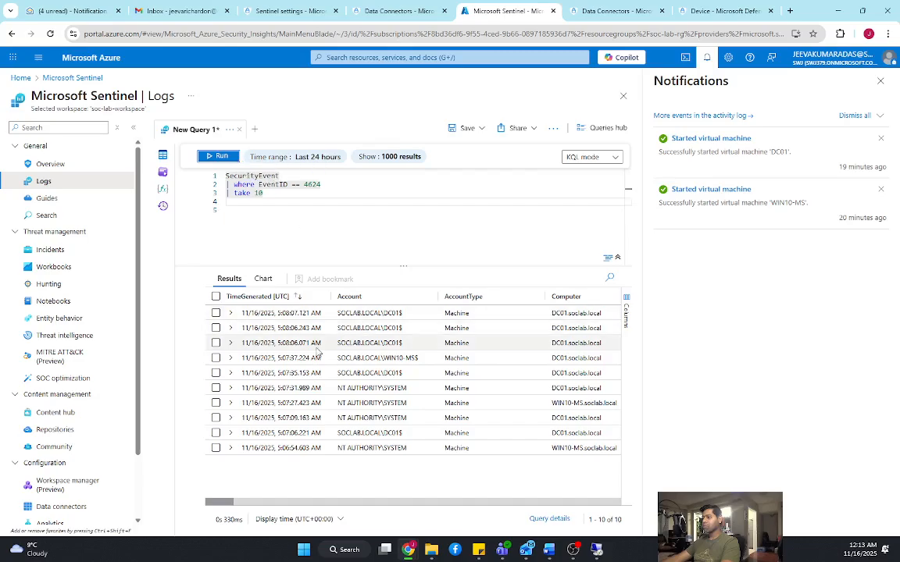
mouse_move(229, 507)
mouse_down()
mouse_move(273, 508)
mouse_move(225, 510)
mouse_up()
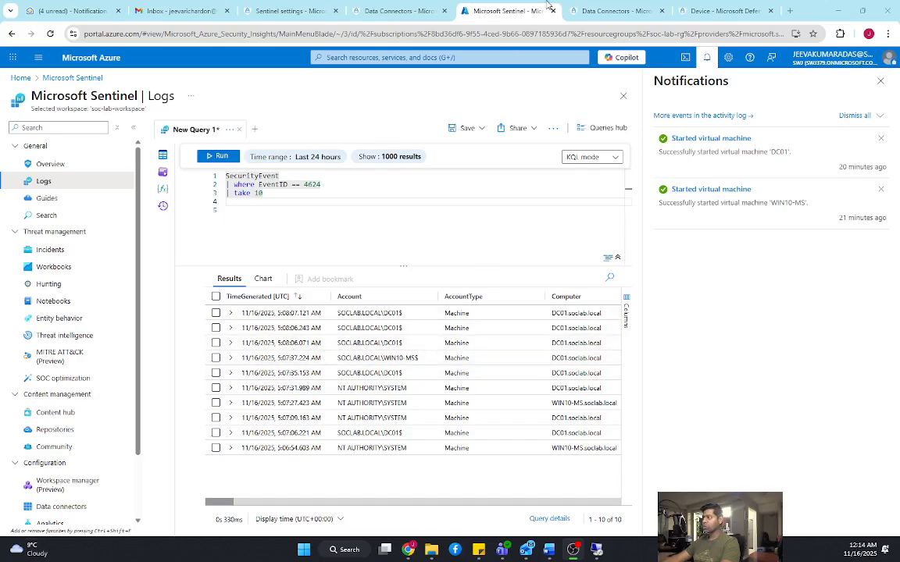
Switch back to the 130.107.72.233 remote desktop session with Event Viewer open.
mouse_move(599, 550)
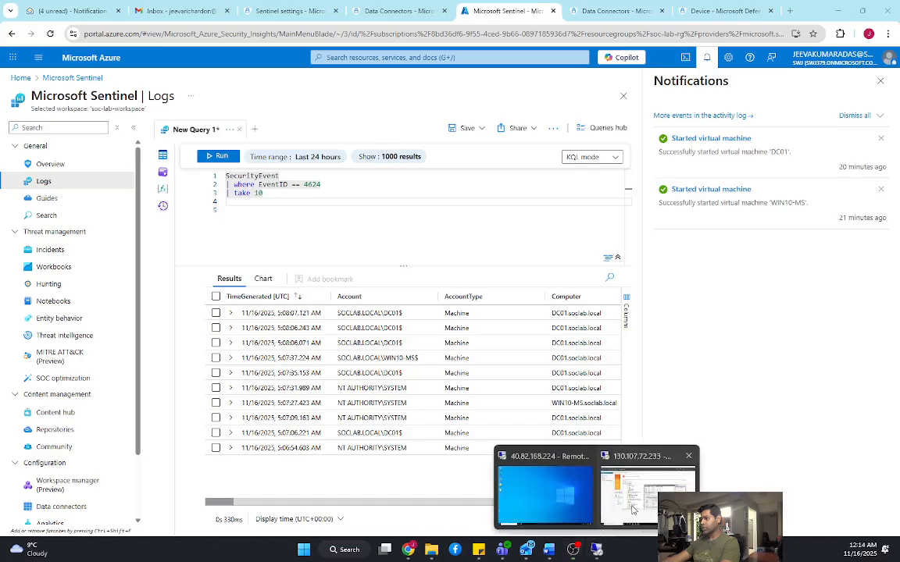
click(635, 491)
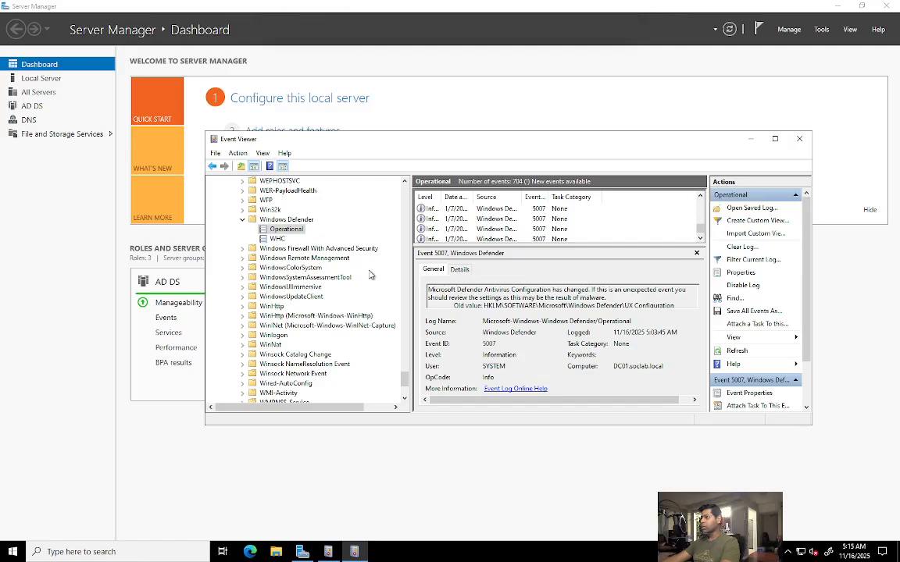
Open the Security log under Windows Logs in Event Viewer.
scroll(331, 281, down, 2)
scroll(328, 281, up, 8)
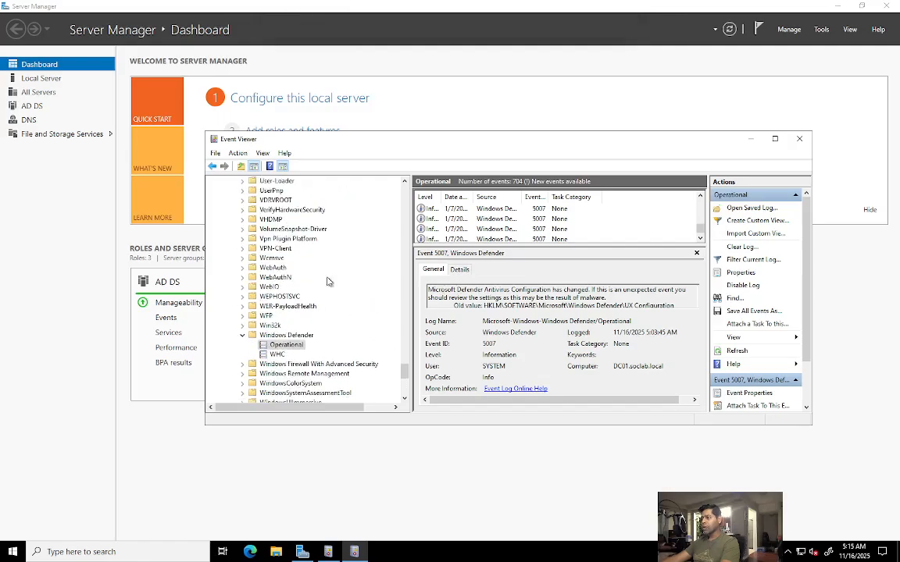
scroll(328, 282, up, 7)
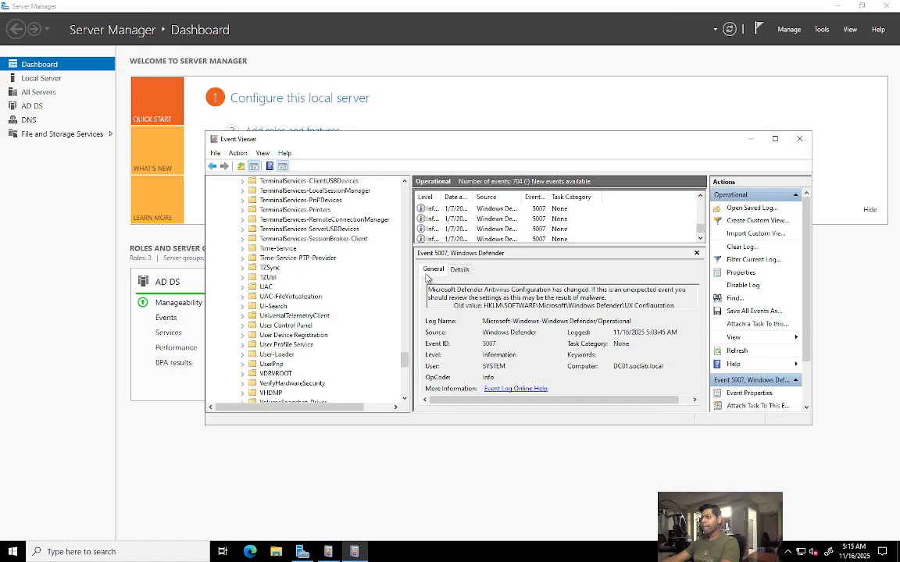
scroll(336, 292, down, 7)
scroll(336, 291, up, 11)
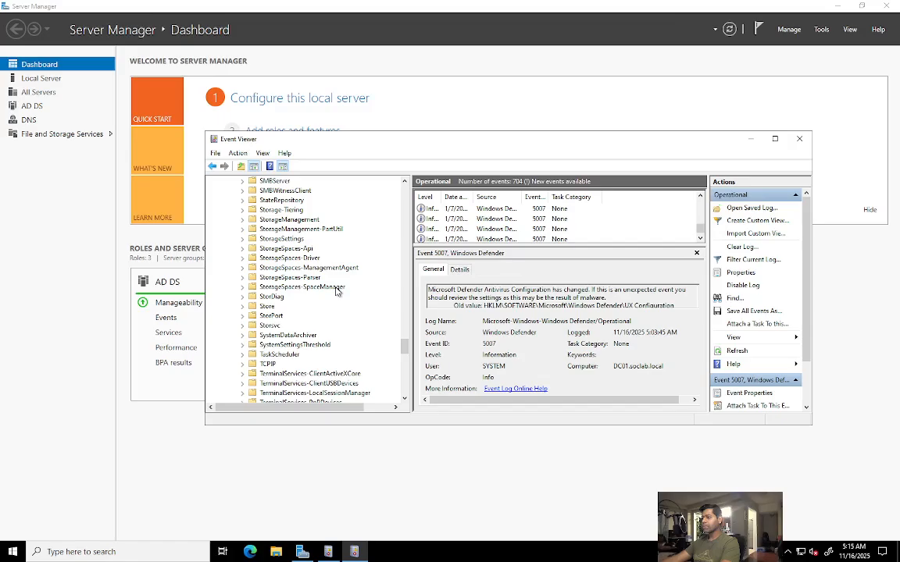
scroll(336, 292, up, 3)
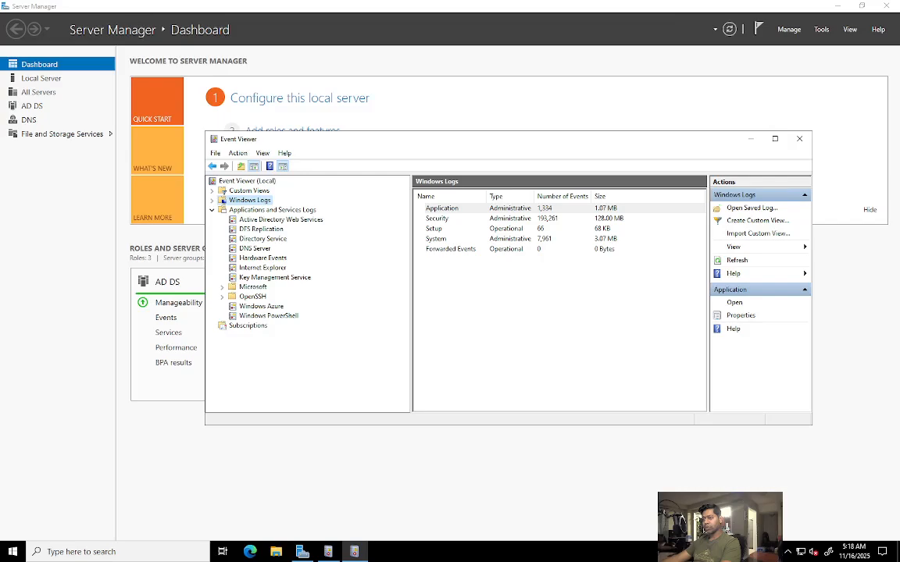
click(211, 200)
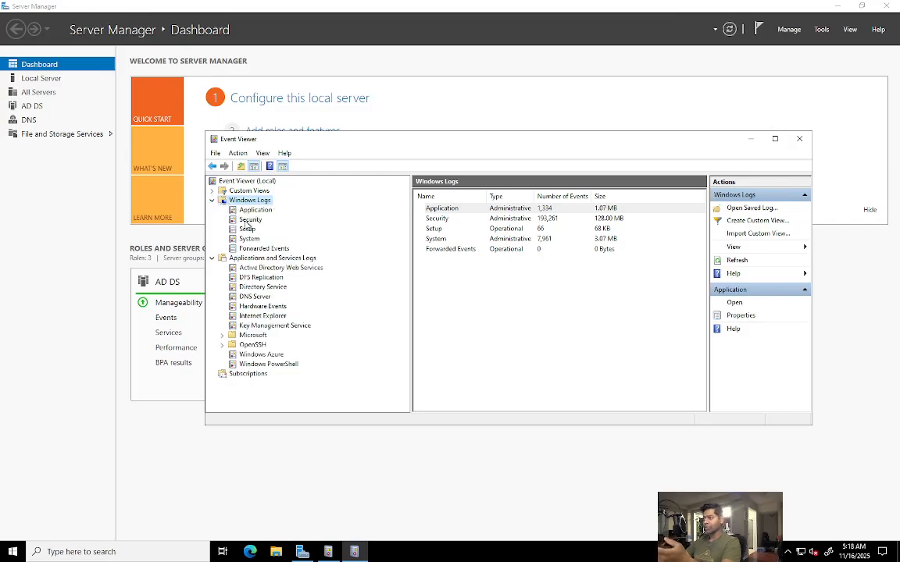
click(246, 220)
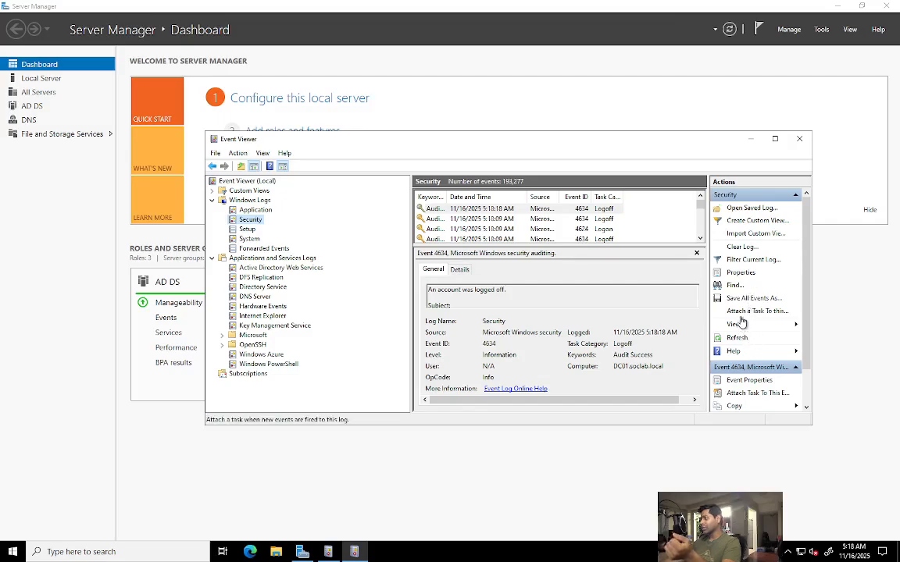
Find event ID 4625 in the Security log and close the search dialog.
click(742, 287)
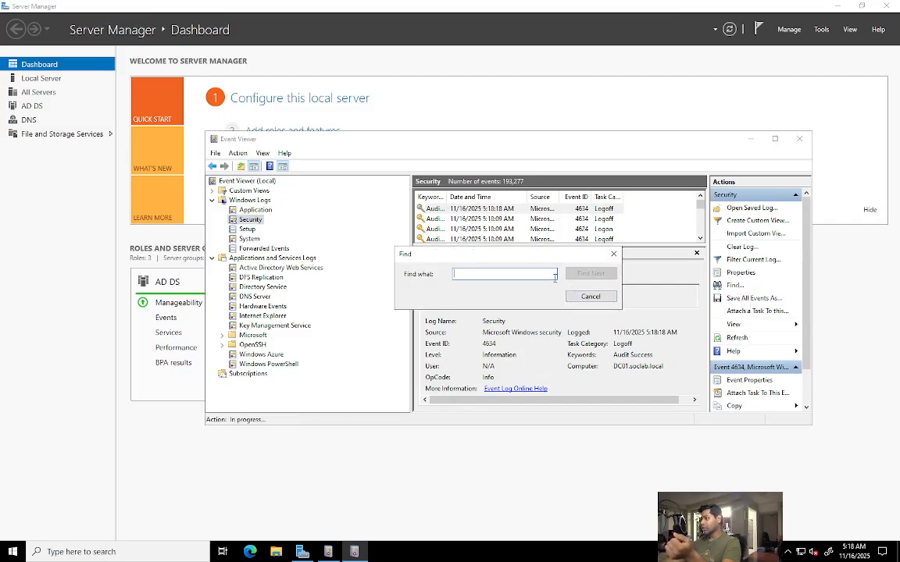
text(4625)
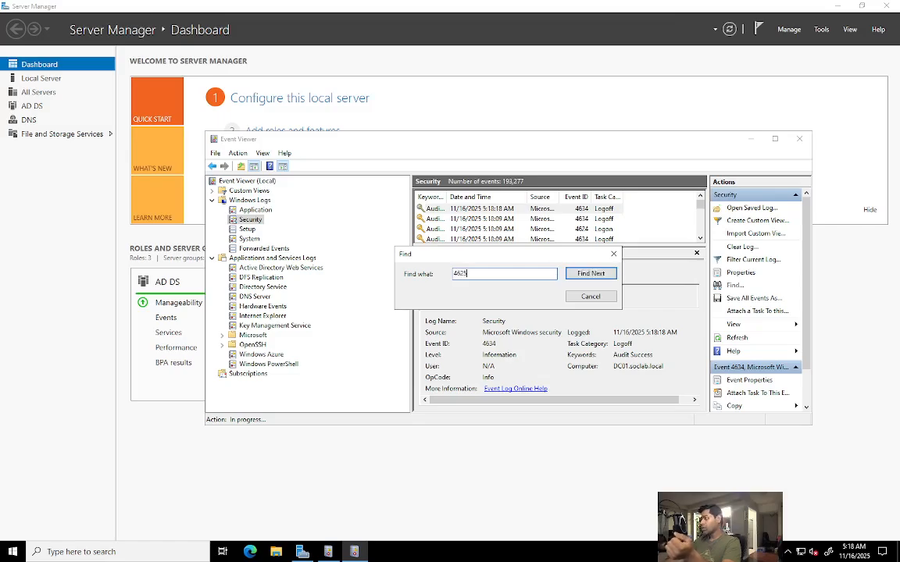
key(Return)
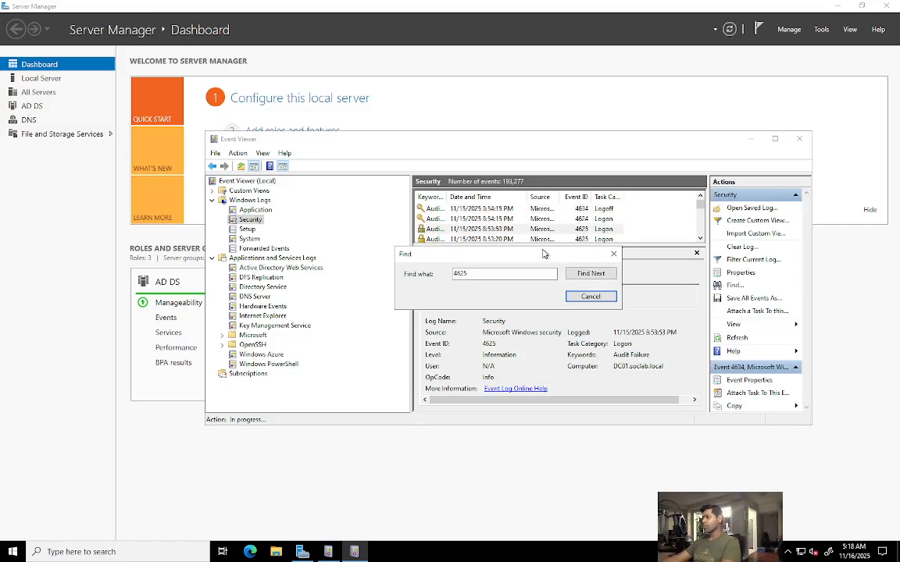
click(613, 254)
Compare the found failed logon event 4625 with the adjacent successful logon event 4624 in the Security log.
double_click(580, 228)
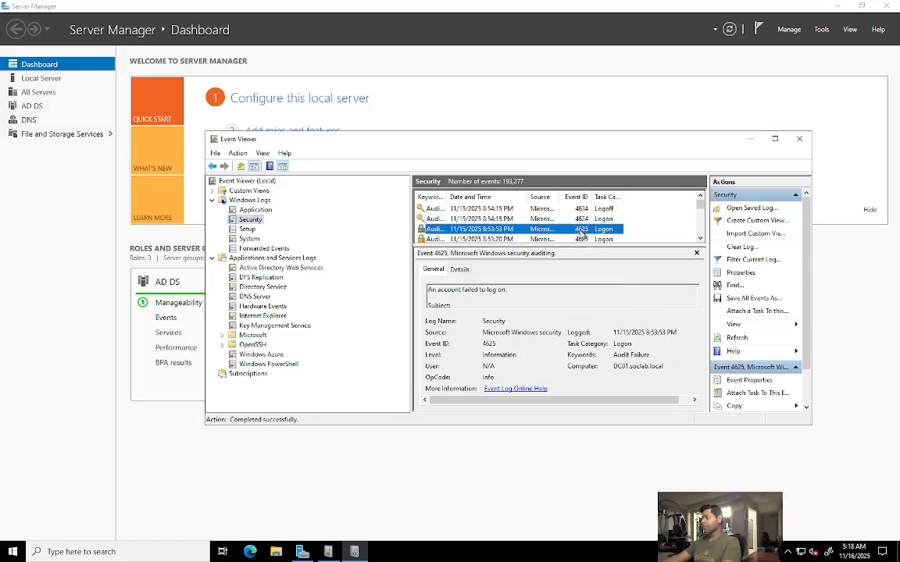
click(579, 222)
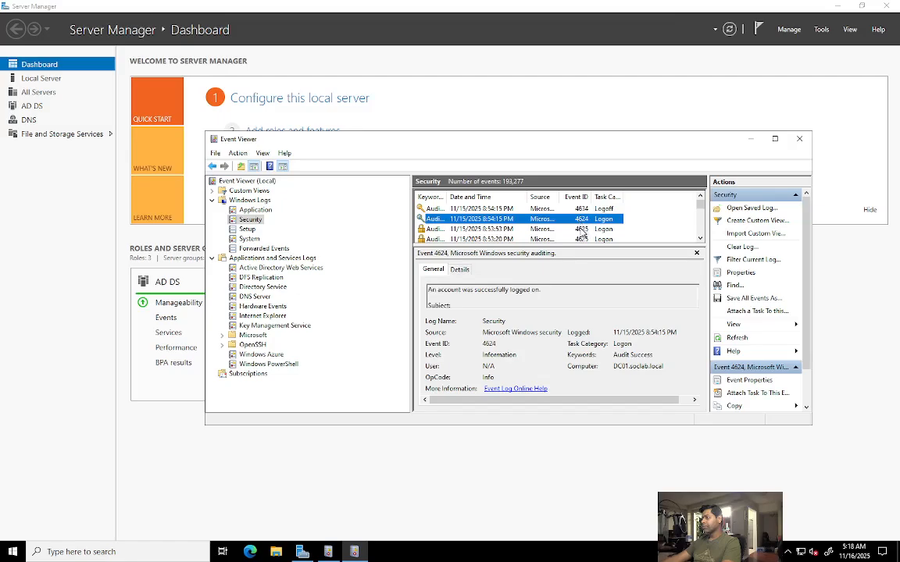
click(581, 229)
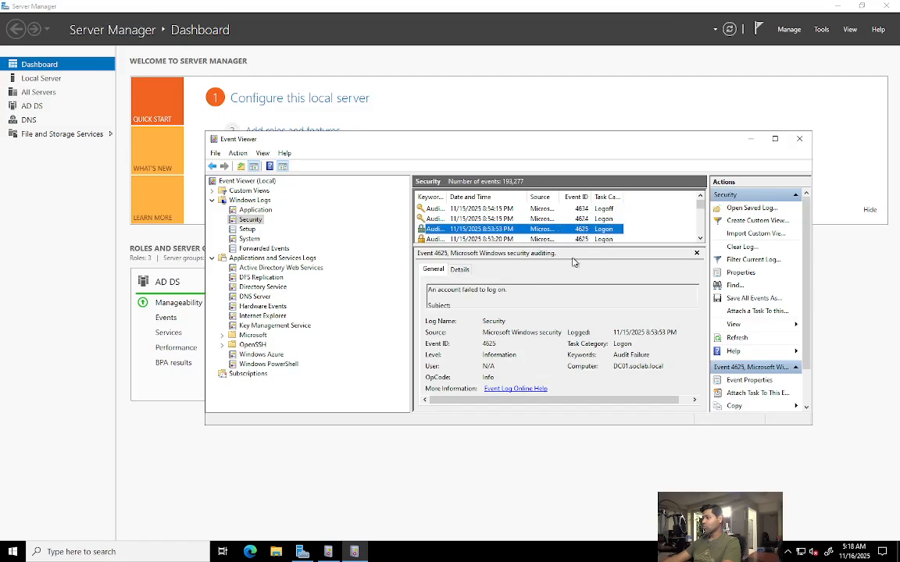
scroll(512, 220, down, 1)
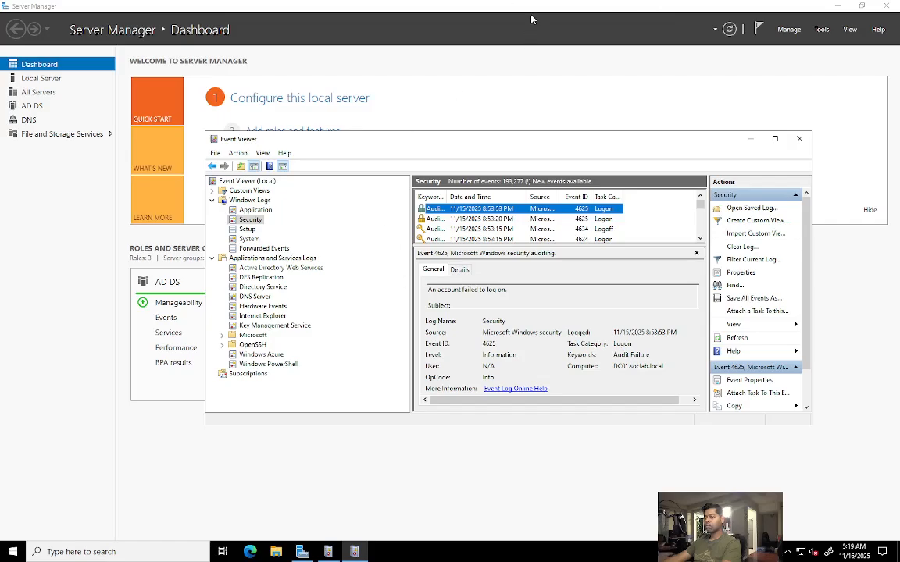
Leave the remote session for the browser and open the Incidents page under Investigation & response in Microsoft Defender.
click(563, 10)
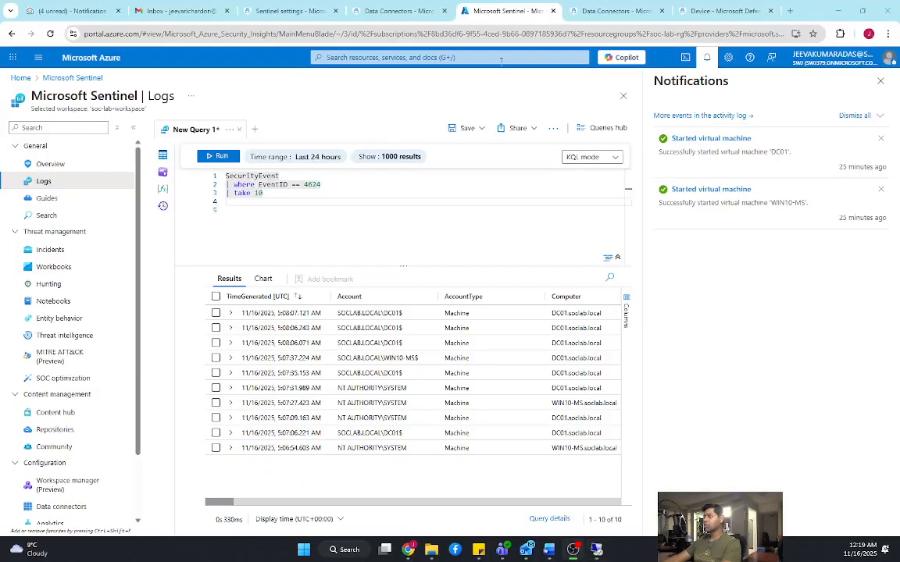
click(613, 11)
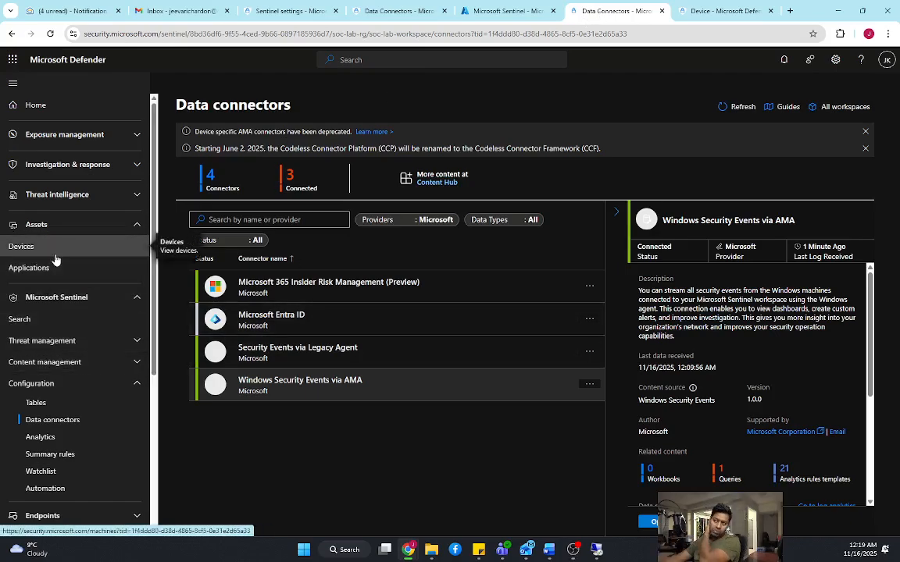
click(92, 165)
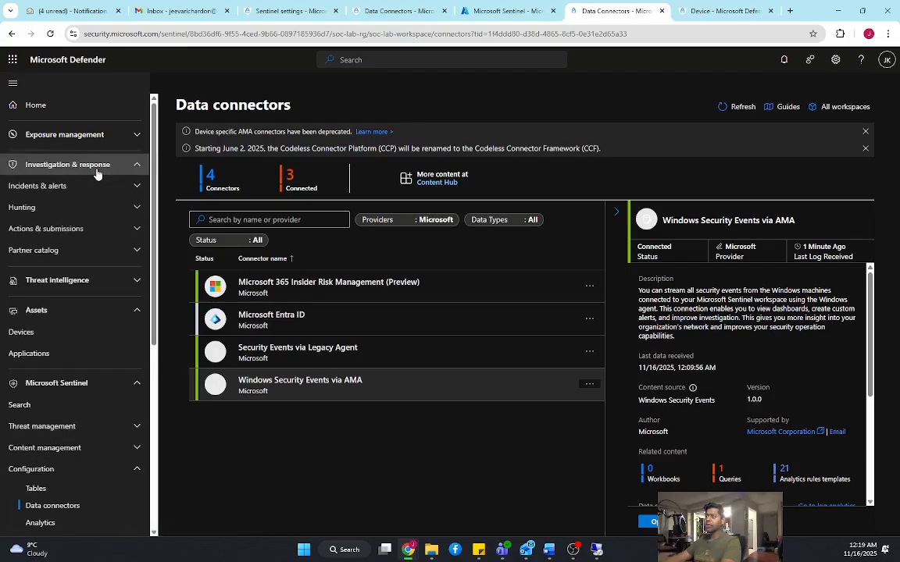
click(101, 189)
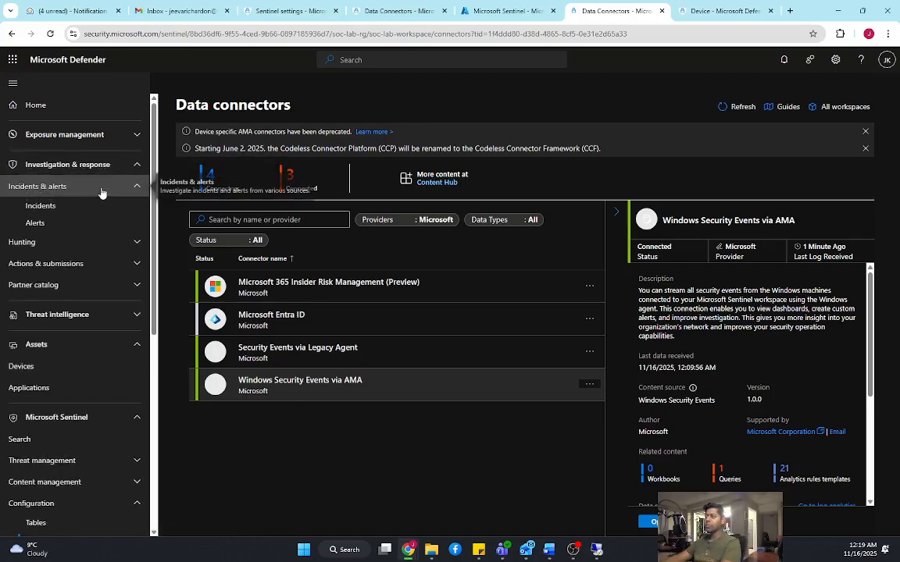
click(53, 206)
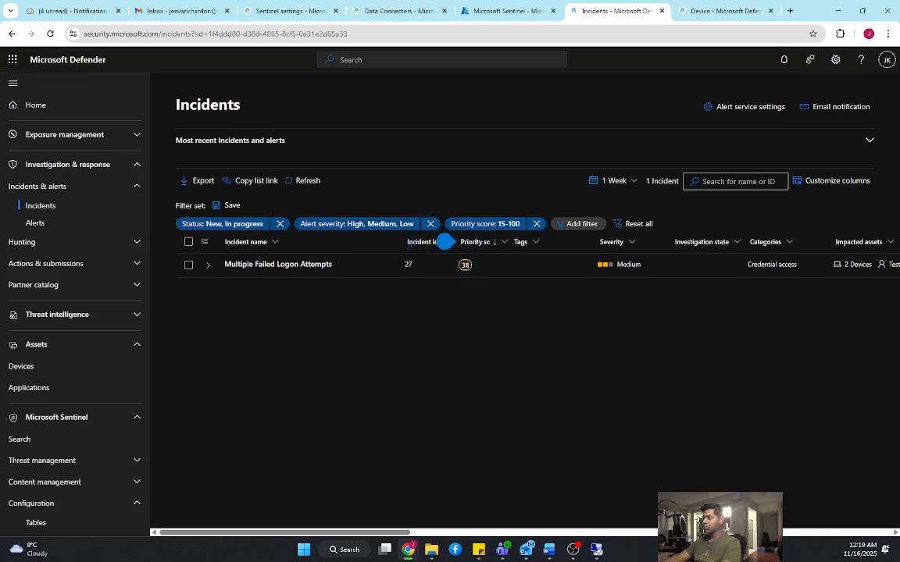
Dismiss the priority score tips and open the Multiple Failed Logon Attempts incident.
click(444, 242)
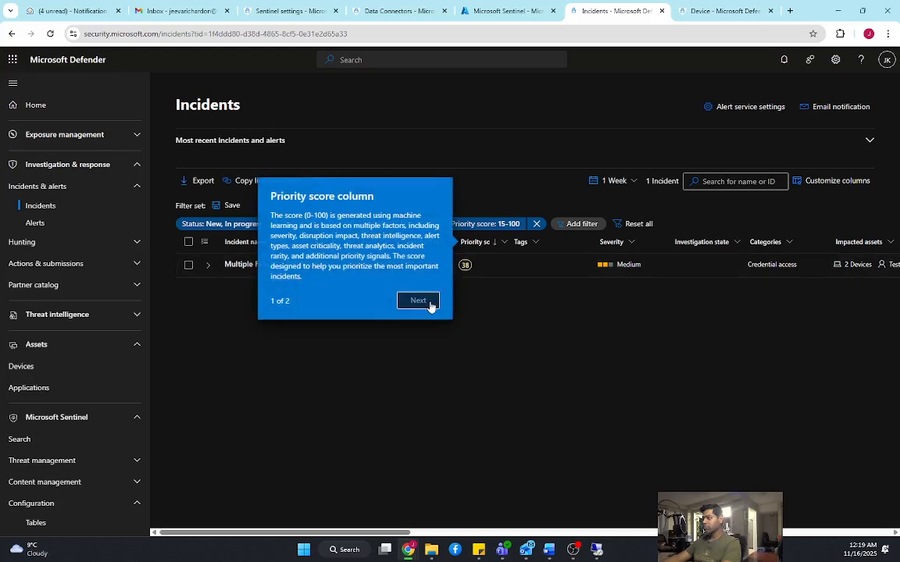
click(419, 301)
click(418, 270)
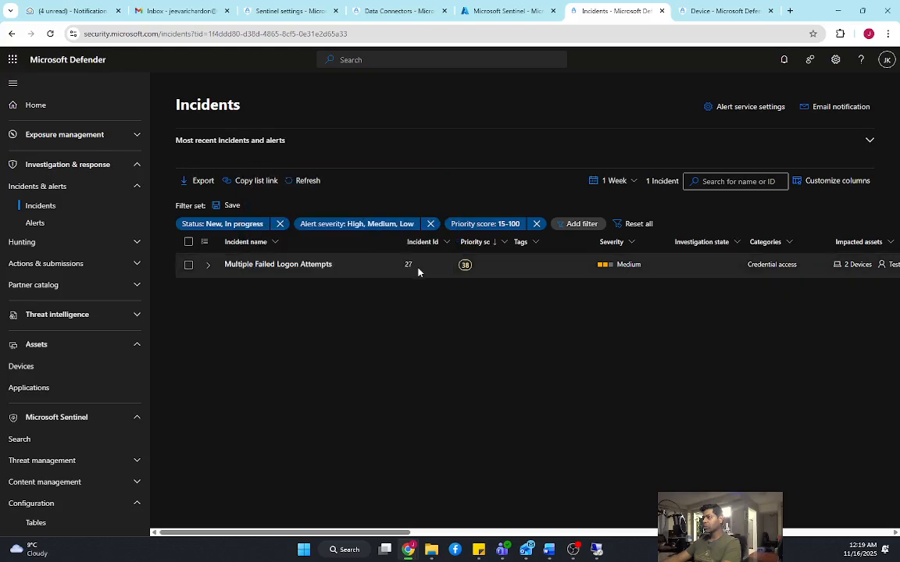
click(253, 272)
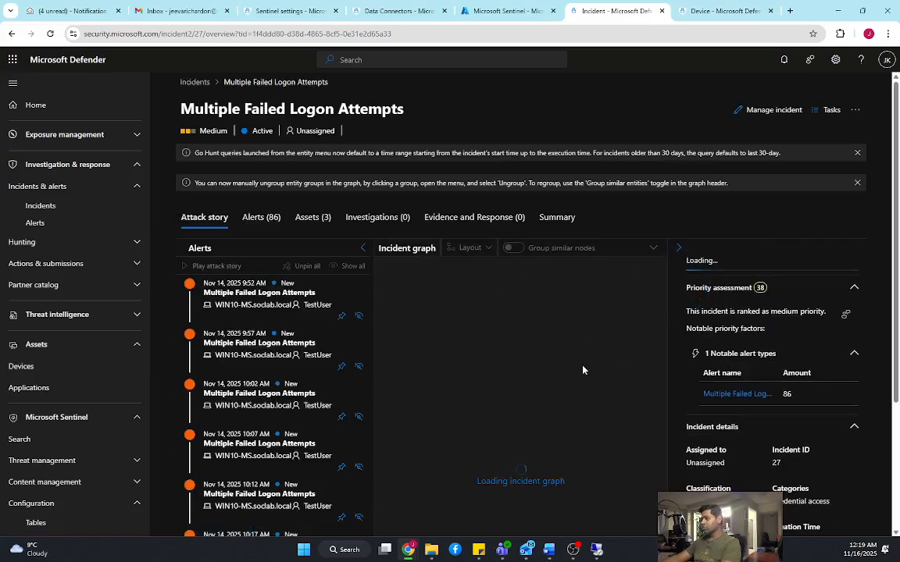
Collapse the incident details to examine the TestUser and devices nodes in the incident graph, and dismiss the priority factors tip.
scroll(597, 373, down, 2)
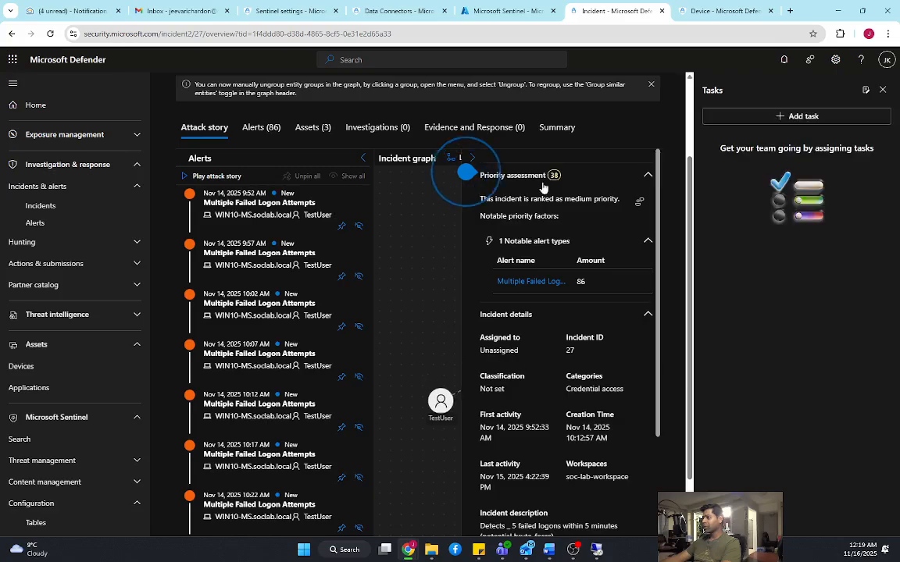
click(473, 159)
click(440, 402)
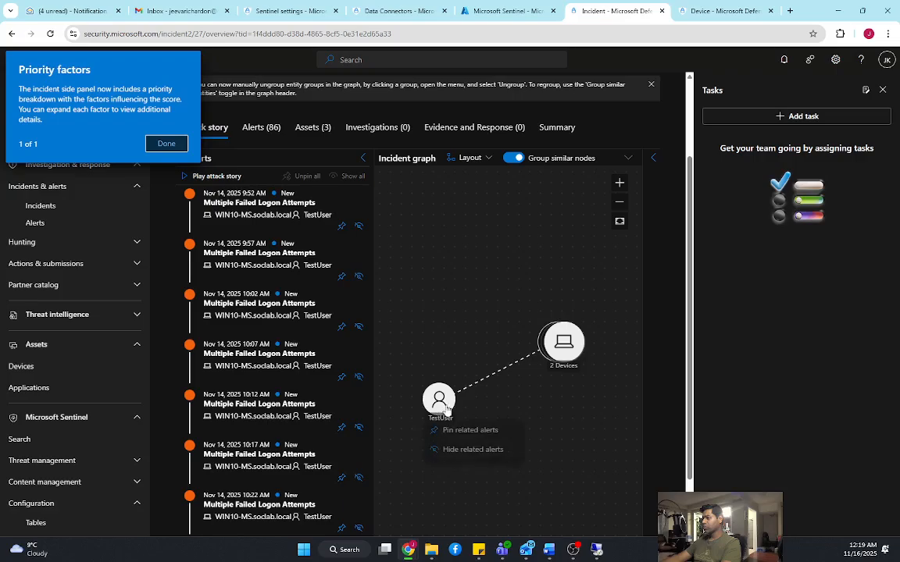
click(568, 342)
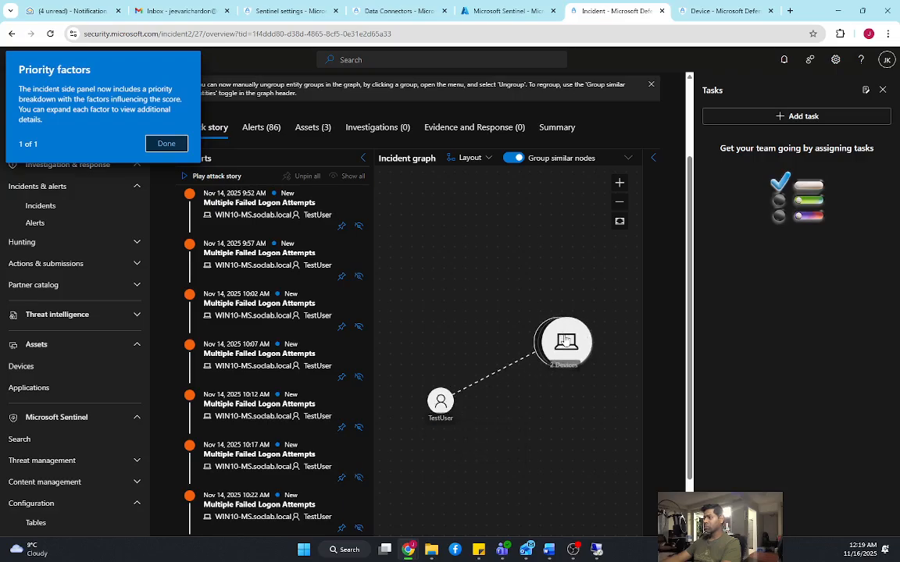
mouse_move(580, 351)
mouse_down()
mouse_move(598, 381)
mouse_move(588, 337)
mouse_up()
click(160, 141)
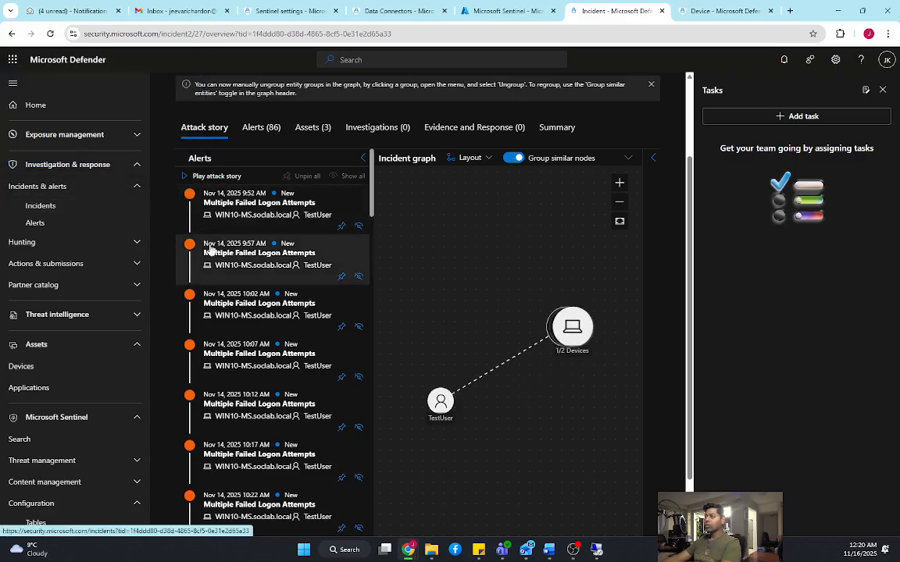
Review the incident's alert timeline and expand the incident details to check priority assessment and activity times.
scroll(268, 233, down, 1)
scroll(268, 233, down, 7)
scroll(268, 272, up, 4)
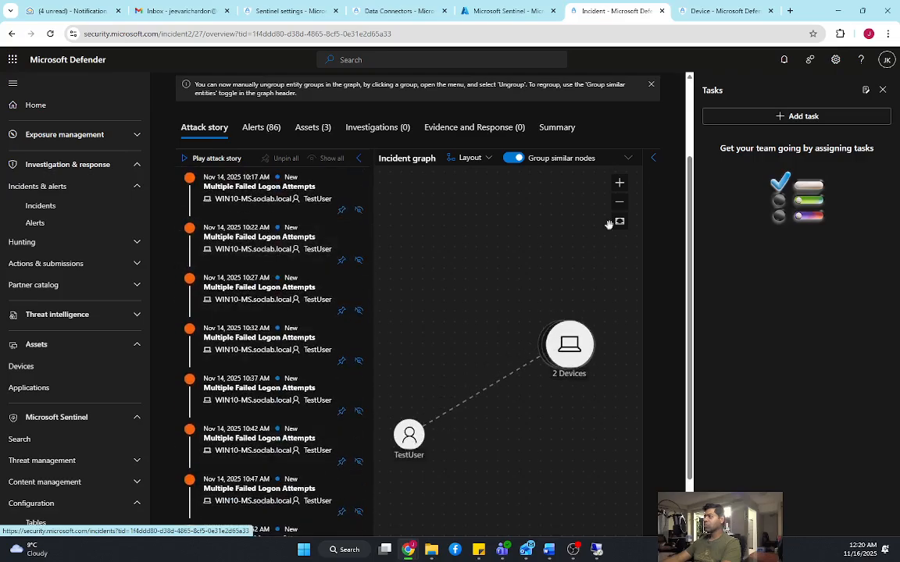
click(655, 159)
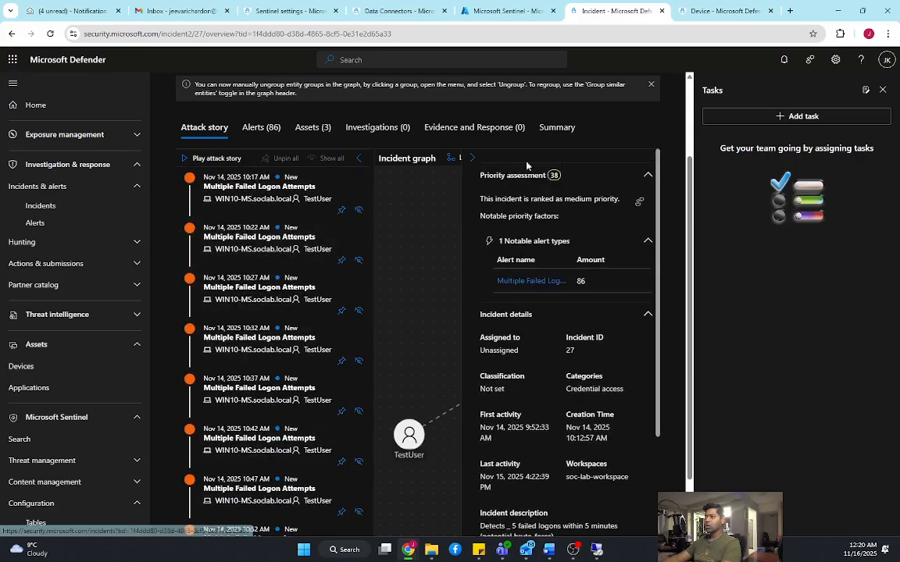
scroll(291, 175, up, 3)
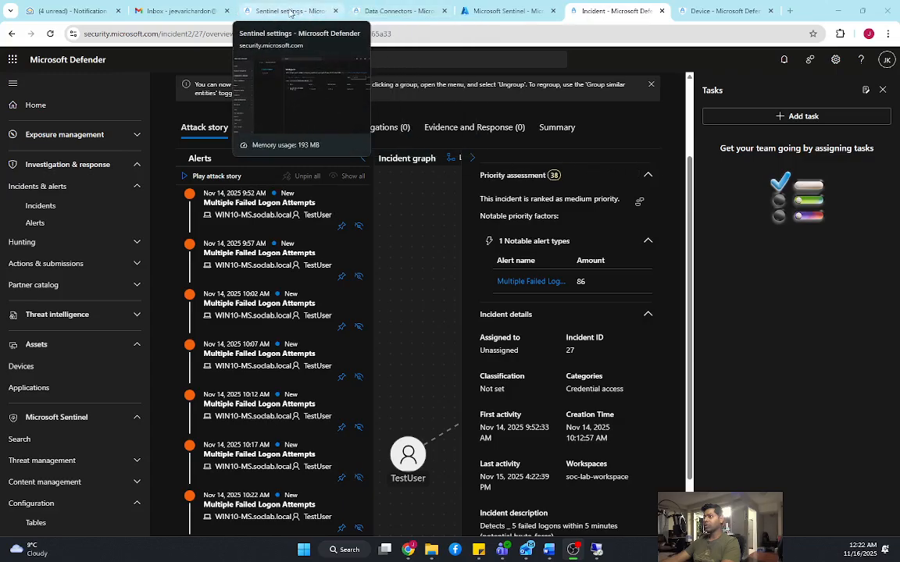
Open Analytics in the Azure portal's Microsoft Sentinel, discarding the unsaved query edits, and follow the link to its Defender portal page.
click(477, 11)
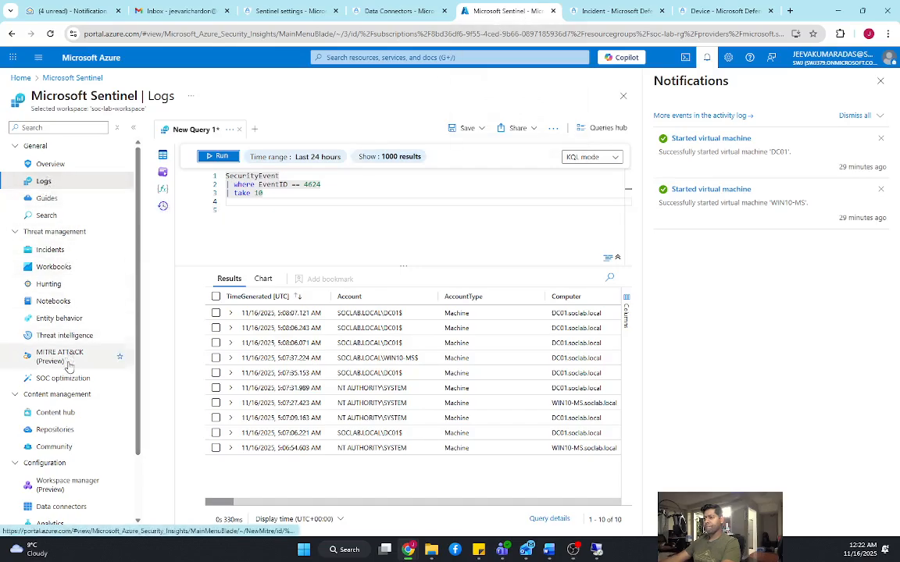
scroll(54, 375, down, 2)
click(53, 449)
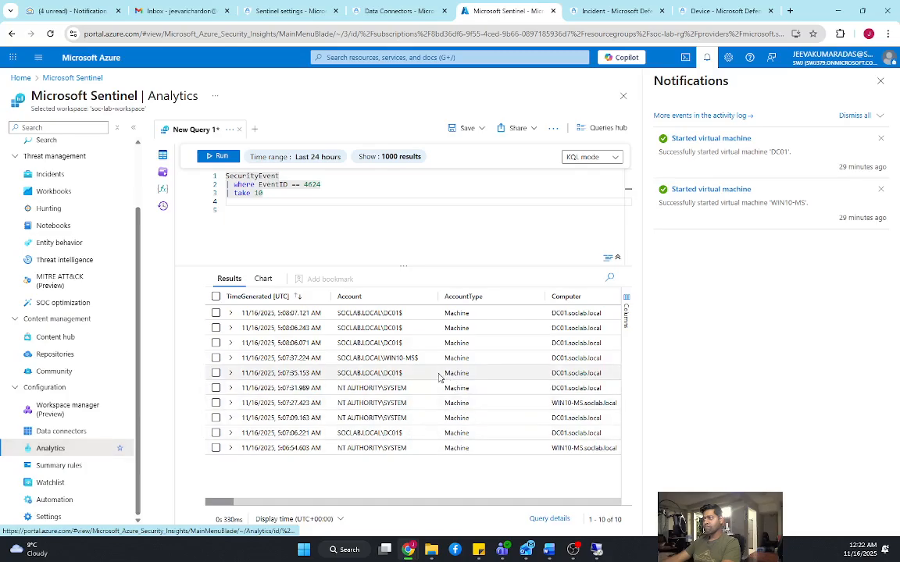
click(52, 449)
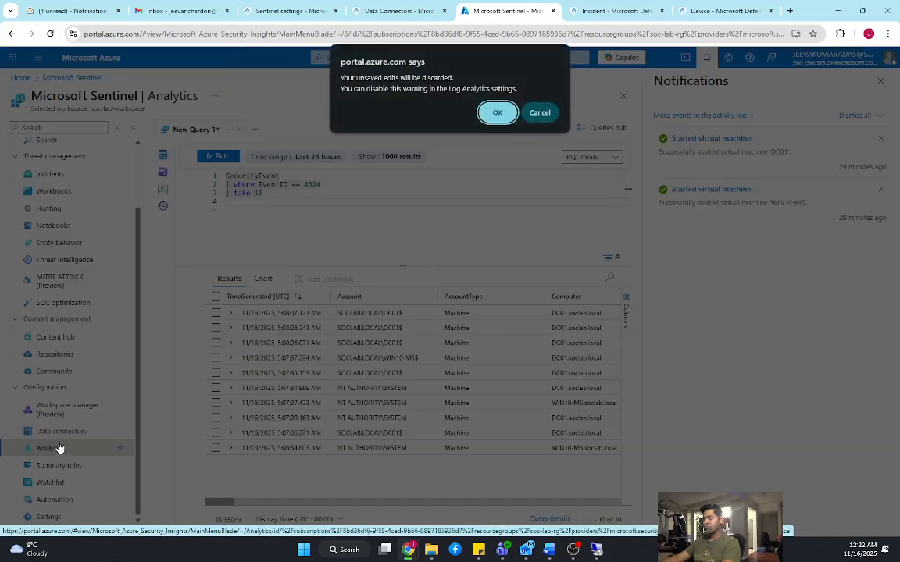
click(496, 113)
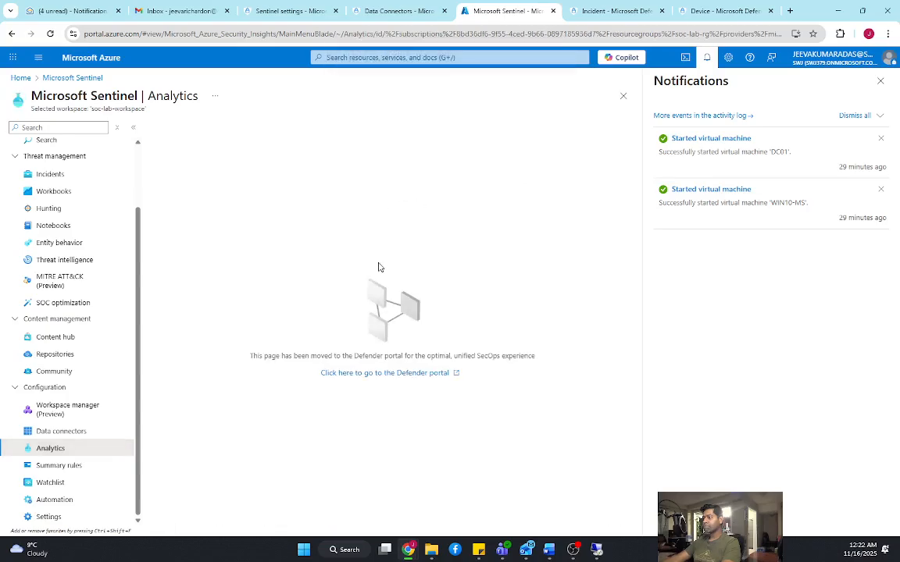
click(419, 373)
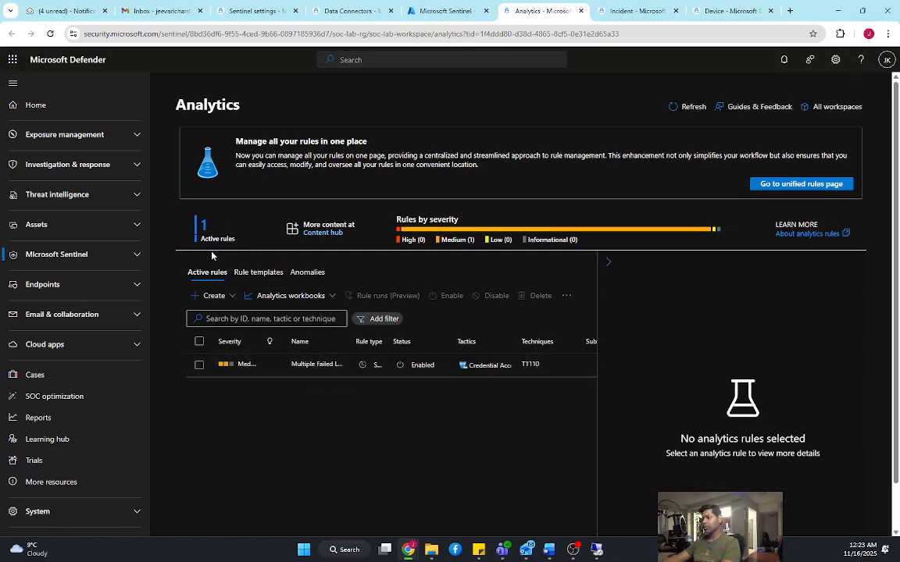
Select the active Multiple Failed Logon Attempts rule and examine its query, threshold, incident creation and alert grouping settings.
click(241, 365)
scroll(765, 427, down, 3)
scroll(765, 427, up, 3)
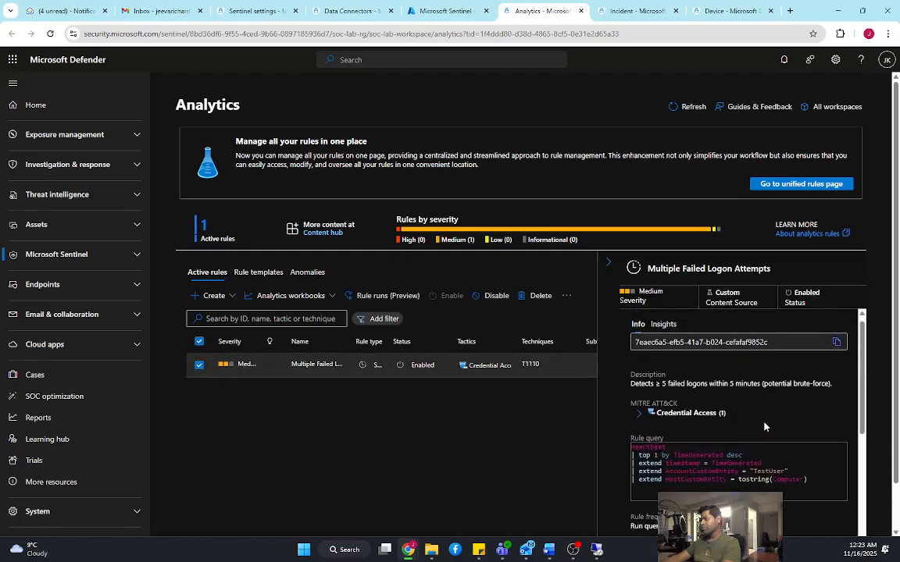
scroll(677, 456, down, 5)
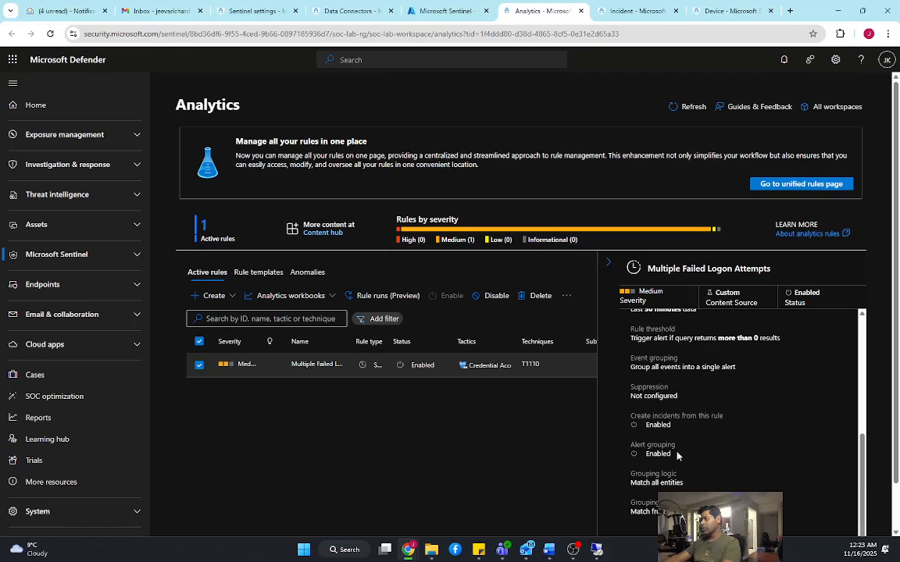
Open Microsoft Sentinel's Logs in the Azure portal, dismiss the Queries hub and switch the query editor to KQL mode.
scroll(677, 456, up, 5)
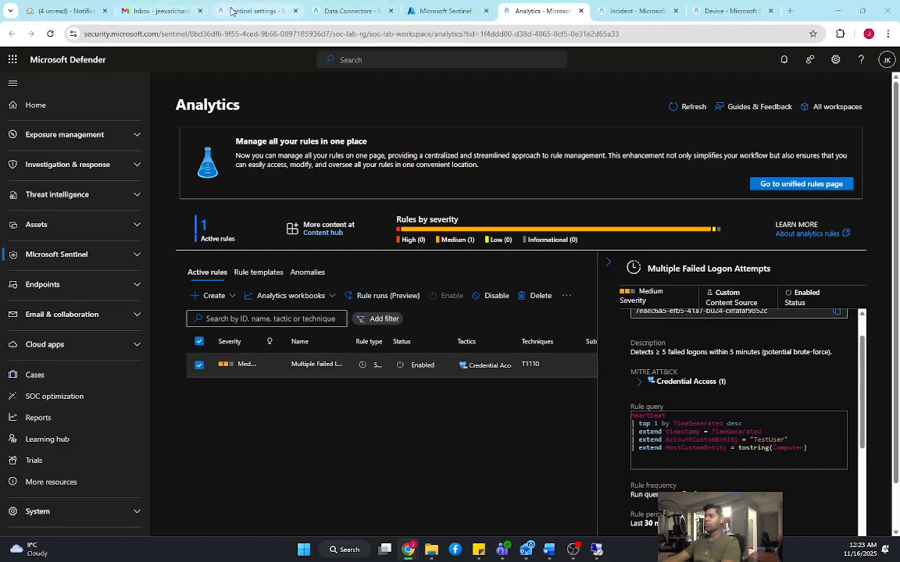
click(409, 12)
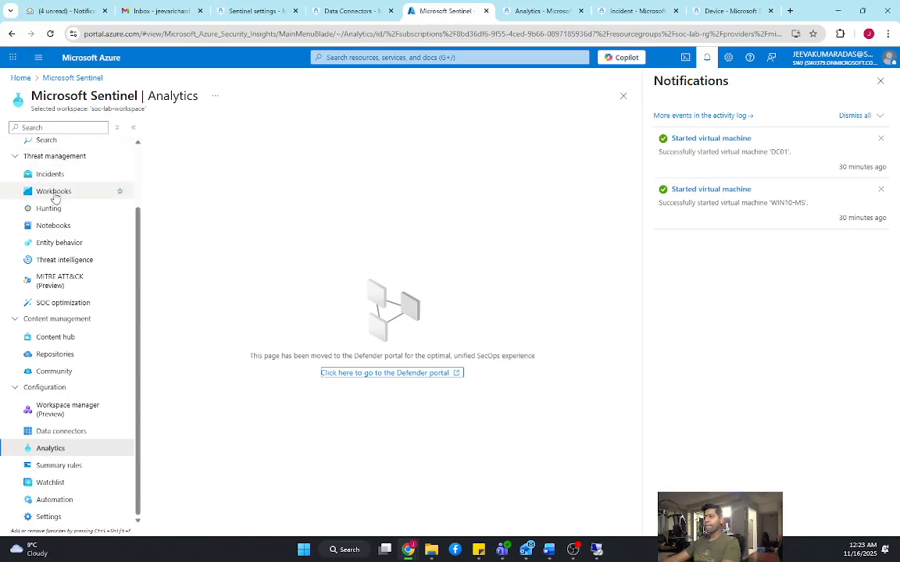
click(48, 180)
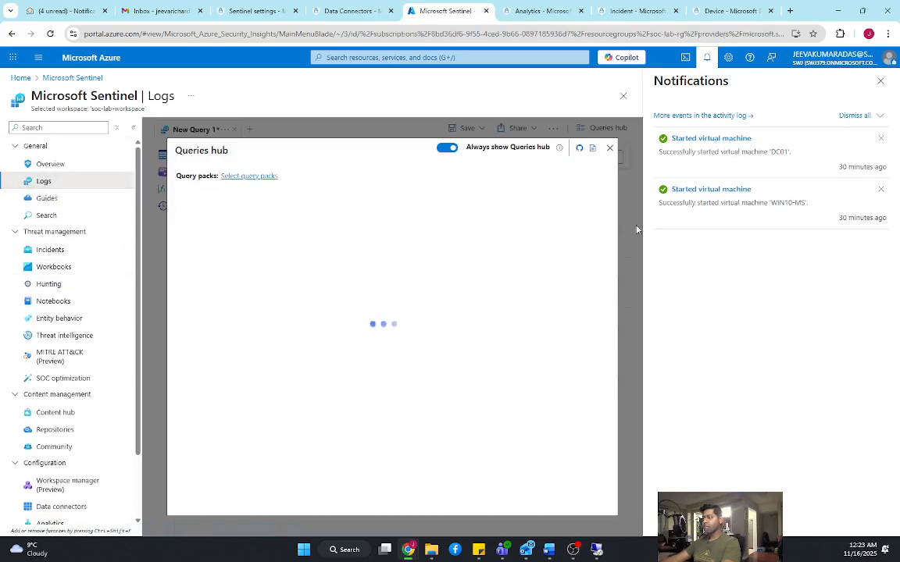
click(609, 149)
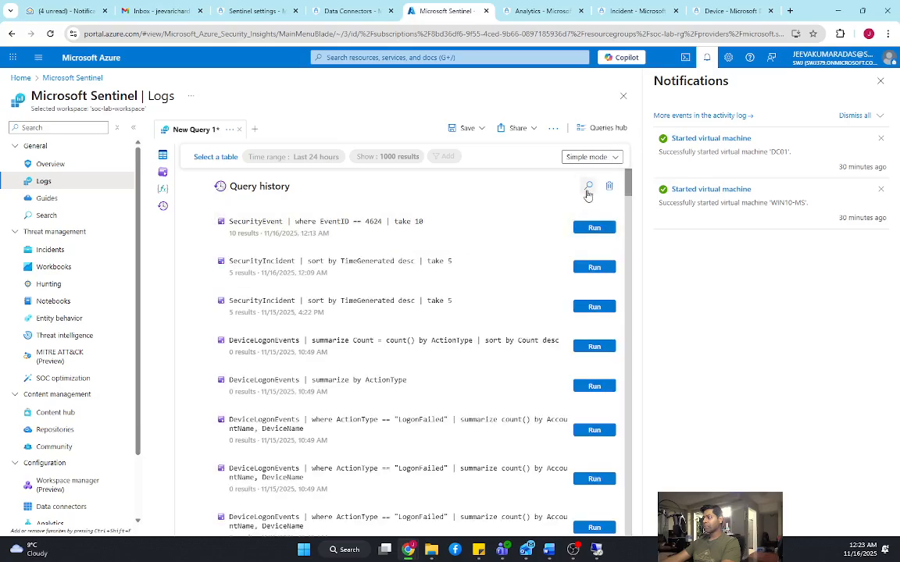
click(592, 157)
click(591, 190)
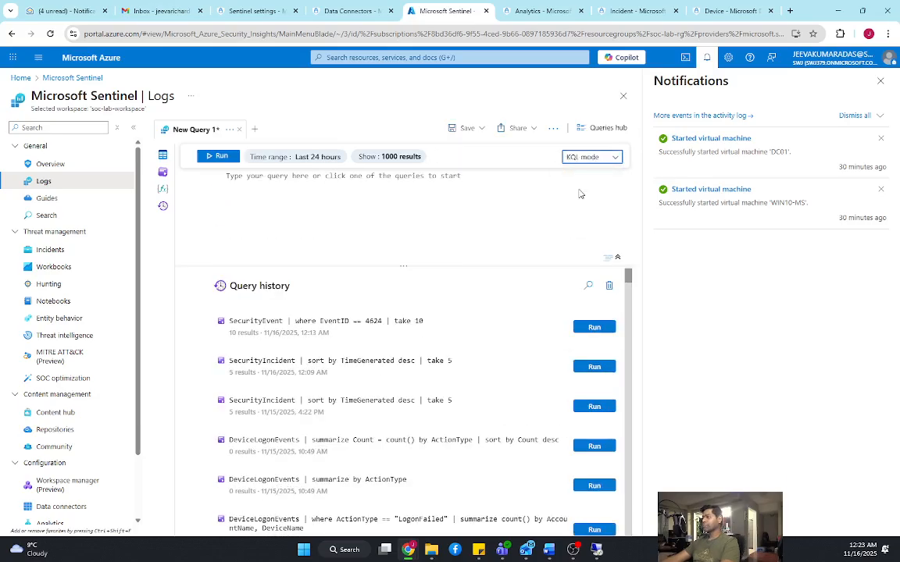
Query SecurityEvent for EventID 4625, counting failures by Account in 5m bins with FailedCount > 10, over the last 24 hours and the last 7 days.
key(ctrl+a)
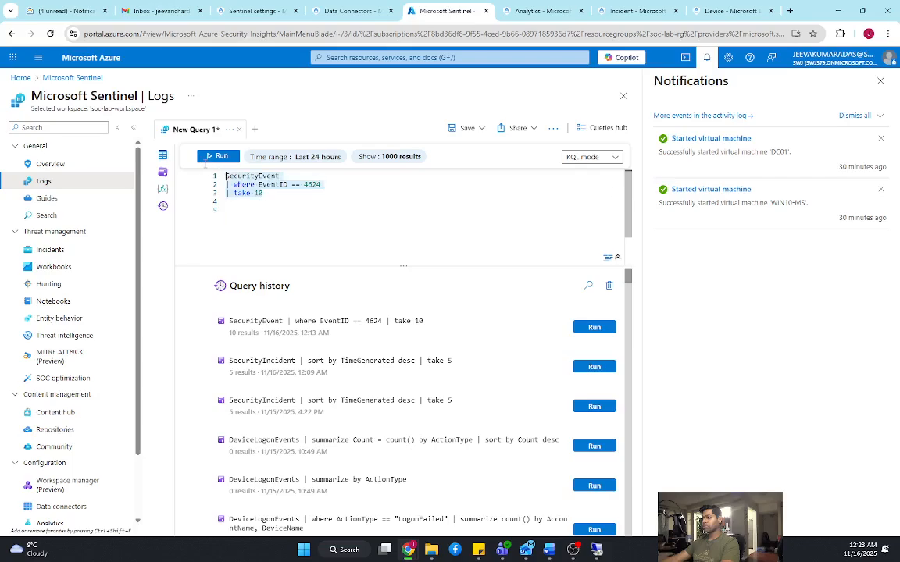
text(SecurityEvent | where EventID == 4625 | summarize FailedCount = count() by Account, bin(TimeGenerated, 5m) | where FailedCount > 10)
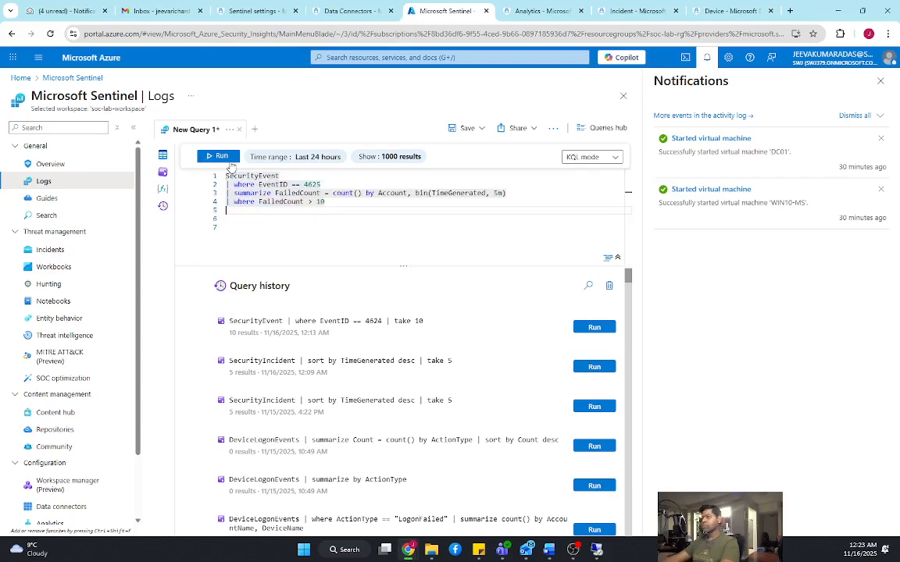
click(216, 155)
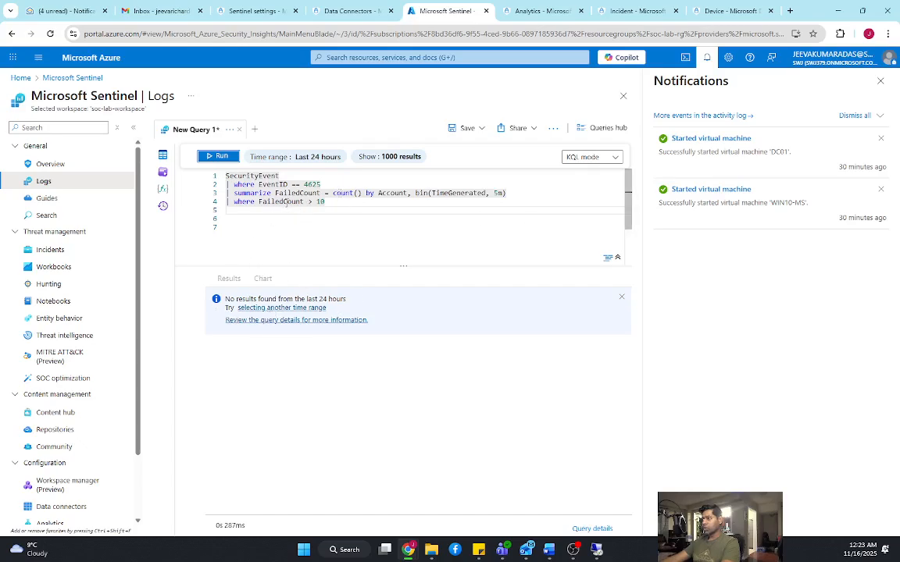
click(316, 157)
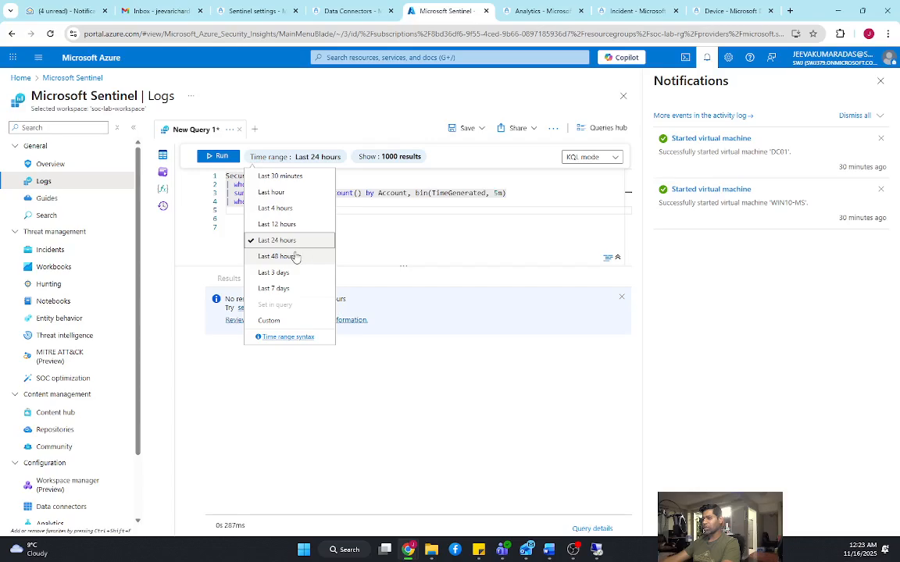
click(277, 289)
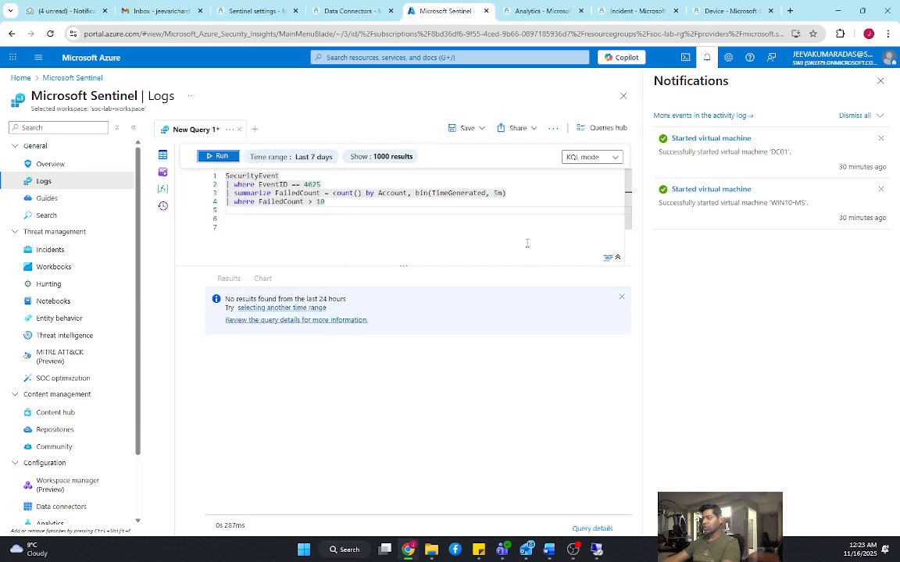
click(218, 156)
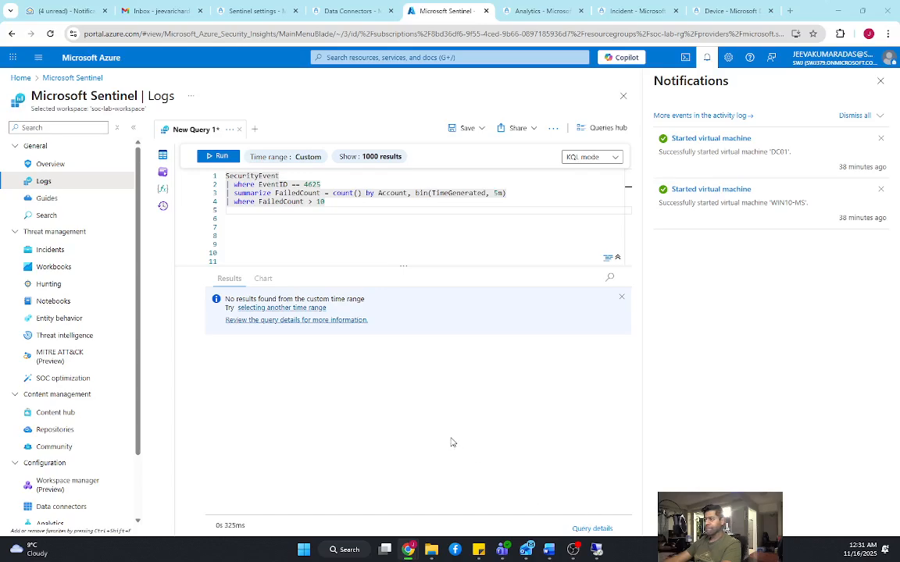
Replace the query with EventID 4625 failures summarized as FailedCount by Account in descending order, run it and review the accounts.
drag(336, 209, 198, 173)
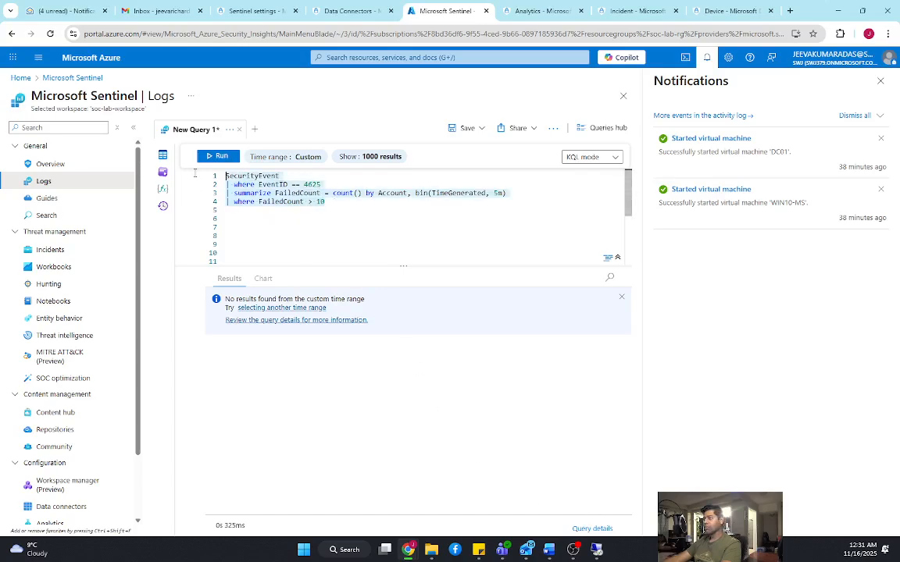
text(SecurityEvent | where EventID == 4625 | summarize FailedCount = count() by Account | order by FailedCount desc)
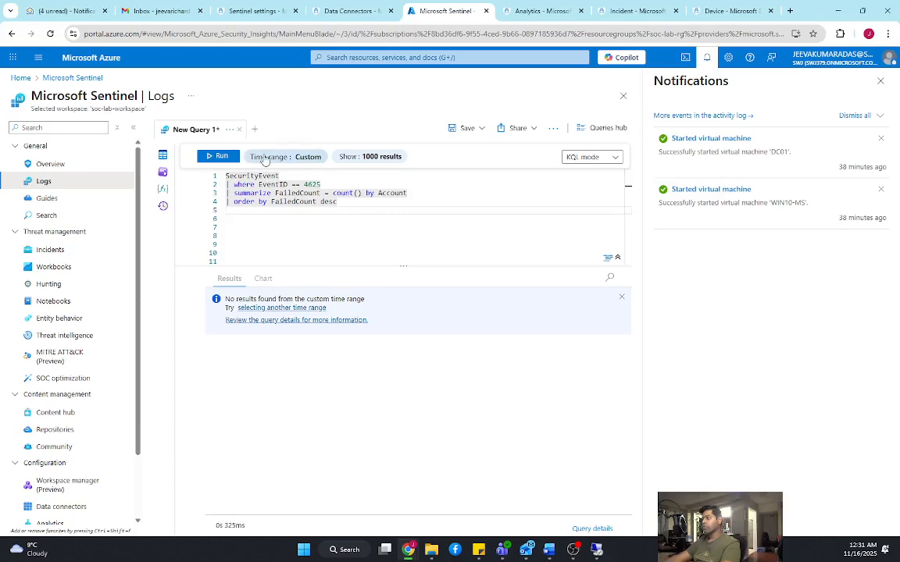
click(222, 155)
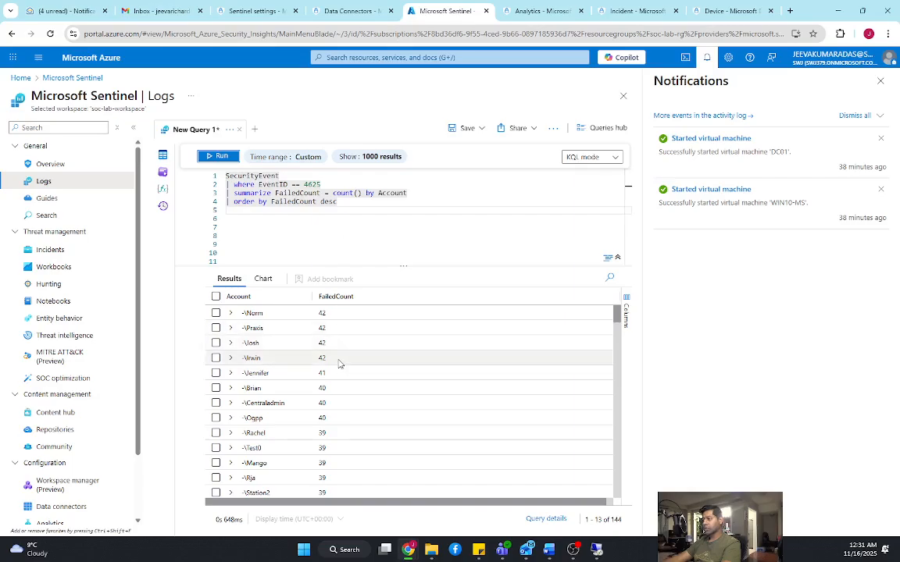
scroll(338, 364, down, 3)
scroll(303, 375, up, 3)
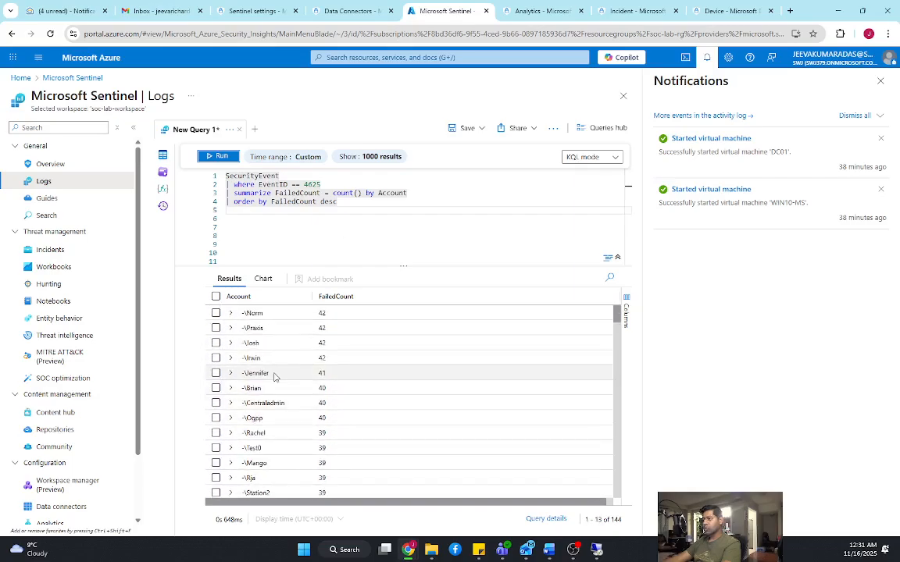
scroll(275, 377, down, 9)
scroll(274, 377, down, 8)
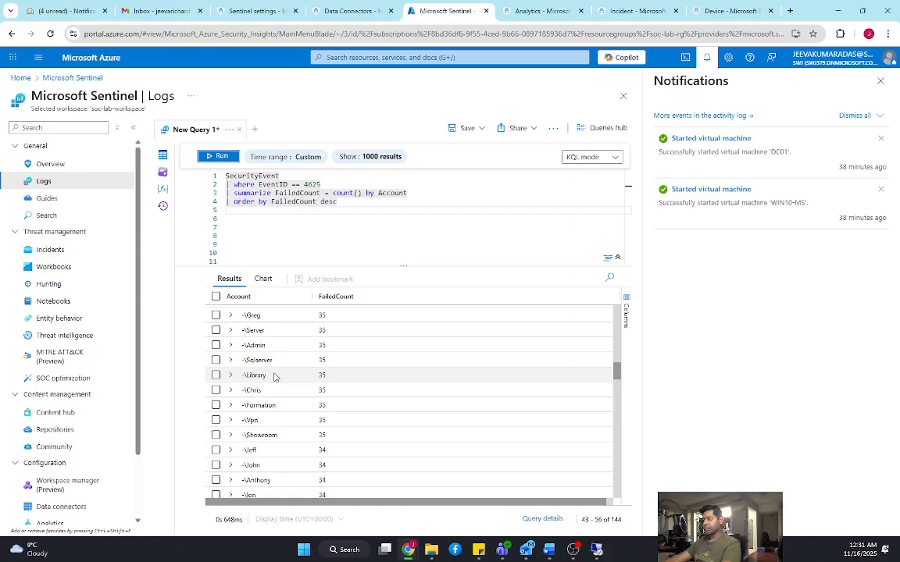
scroll(275, 378, up, 6)
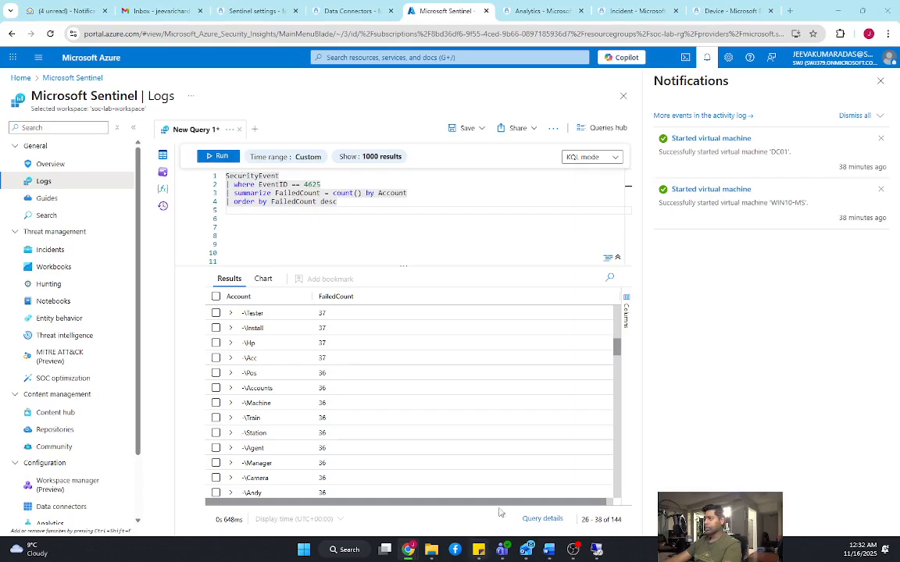
Run the EventID 4625 query by Account in 1h bins with FailedCount >= 3, ordered descending, and expand the first result.
click(350, 204)
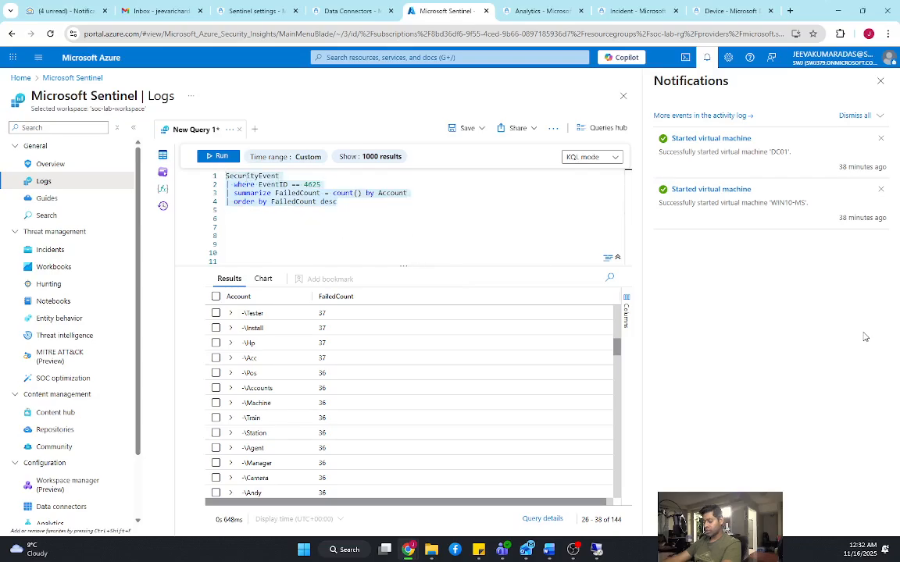
key(ctrl+a)
text(SecurityEvent | where EventID == 4625 | summarize FailedCount = count() by Account, bin(TimeGenerated, 1h) | where FailedCount >= 3 | order by FailedCount desc)
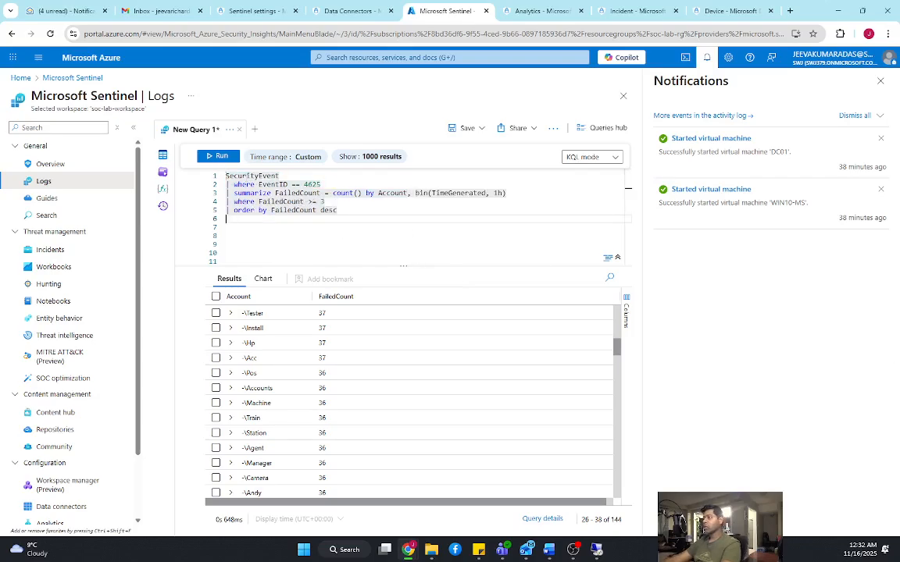
click(225, 157)
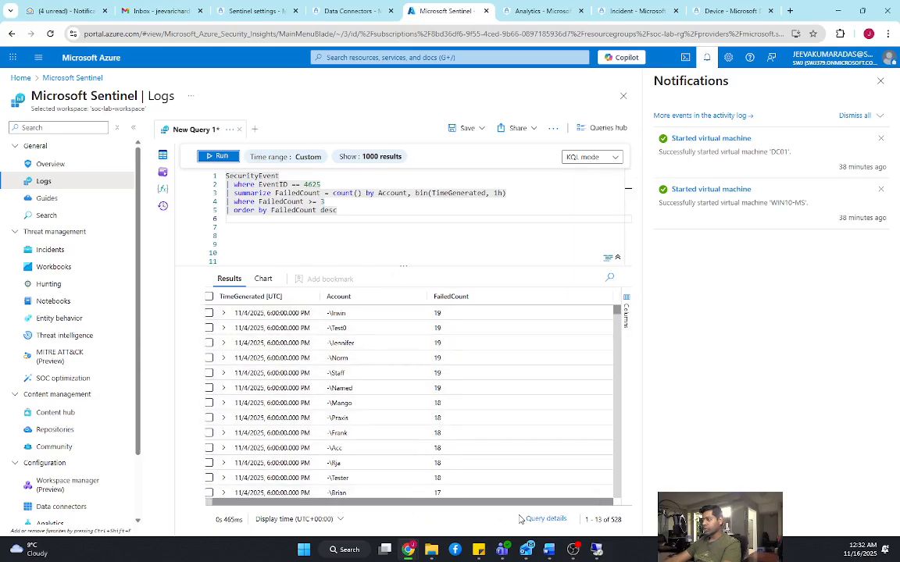
click(230, 312)
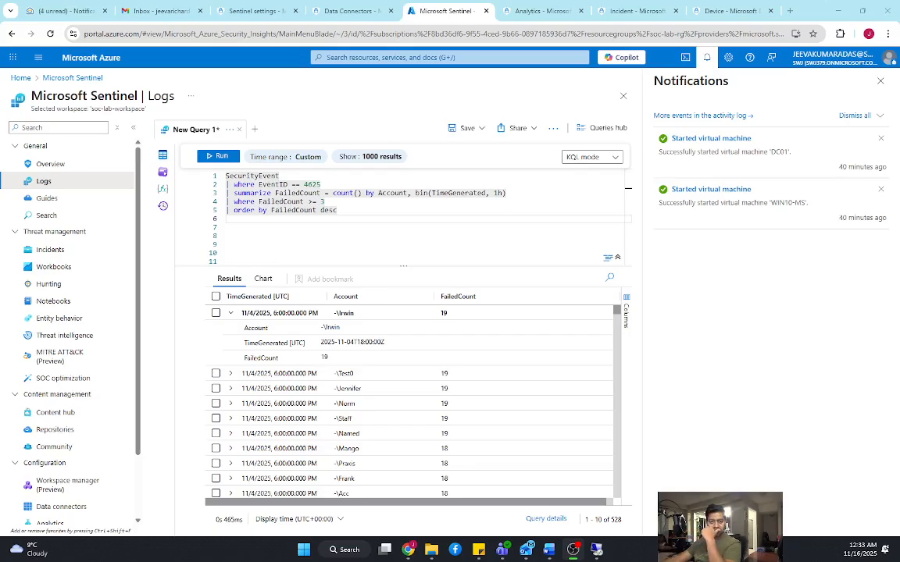
Switch to the Defender portal, list the incidents and open the Multiple Failed Logon Attempts incident with ID 27.
click(529, 9)
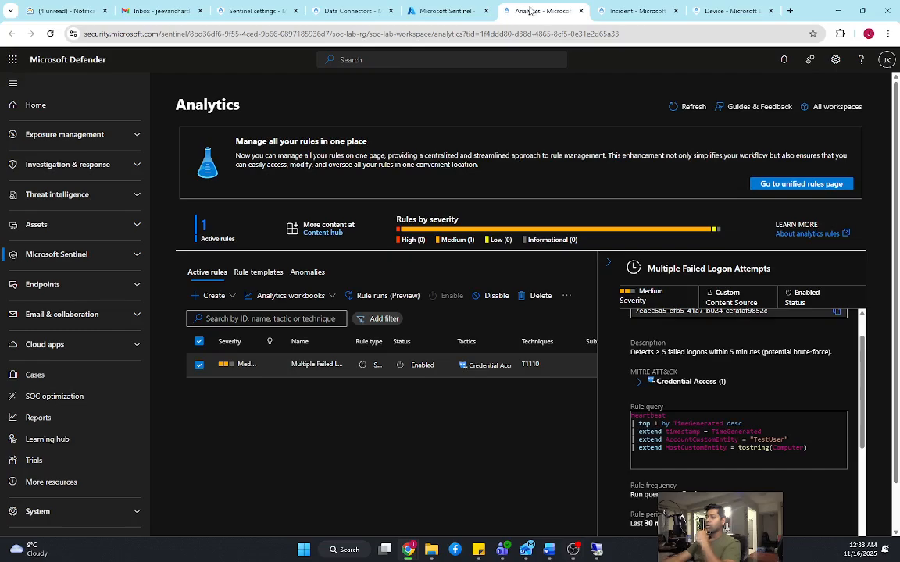
click(67, 226)
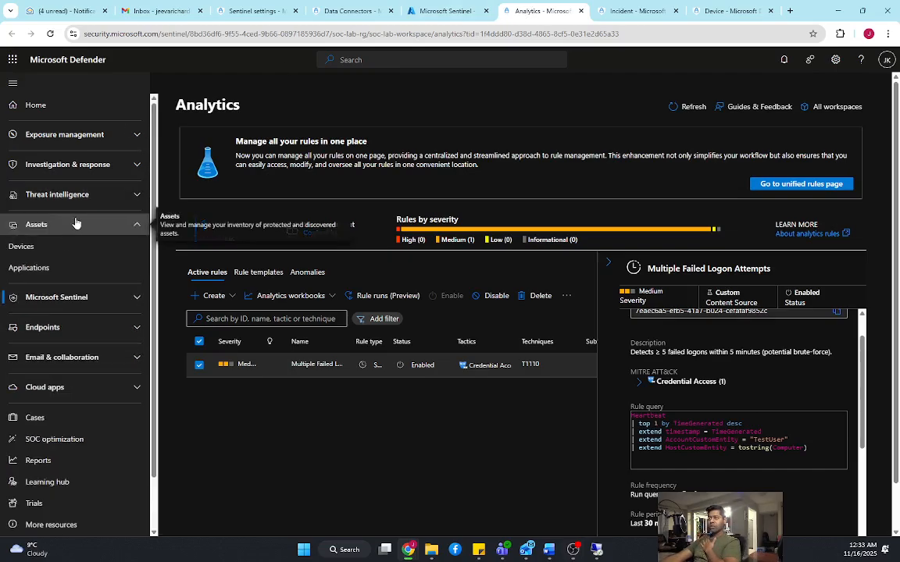
click(86, 165)
click(125, 186)
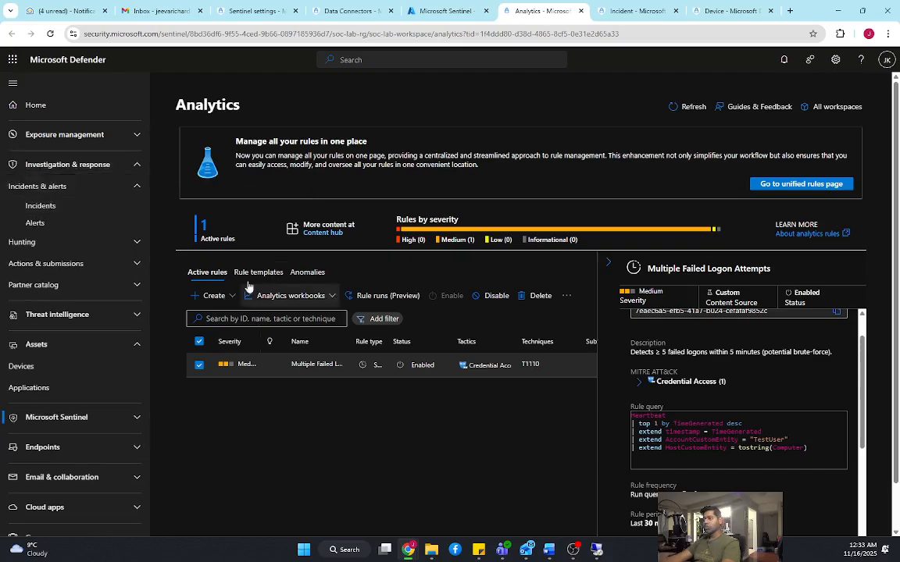
click(40, 206)
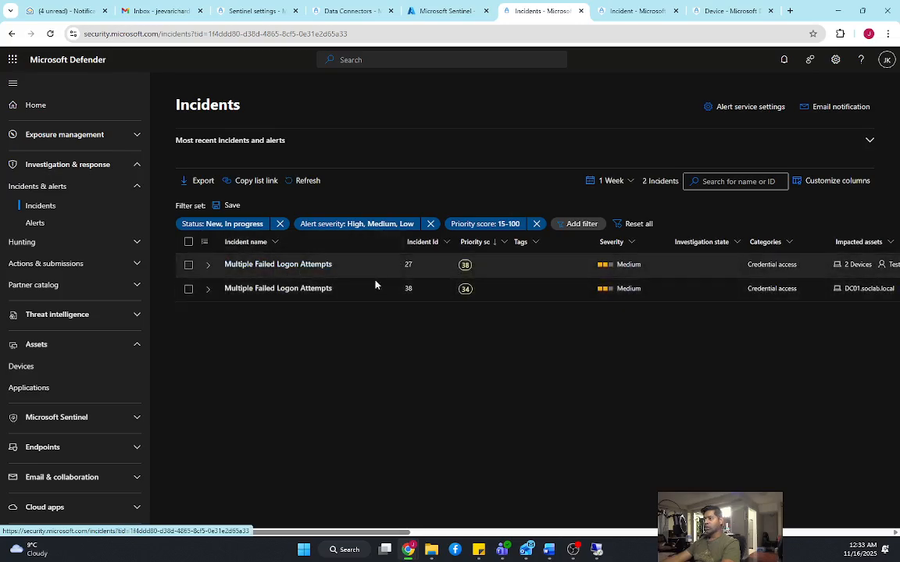
click(313, 266)
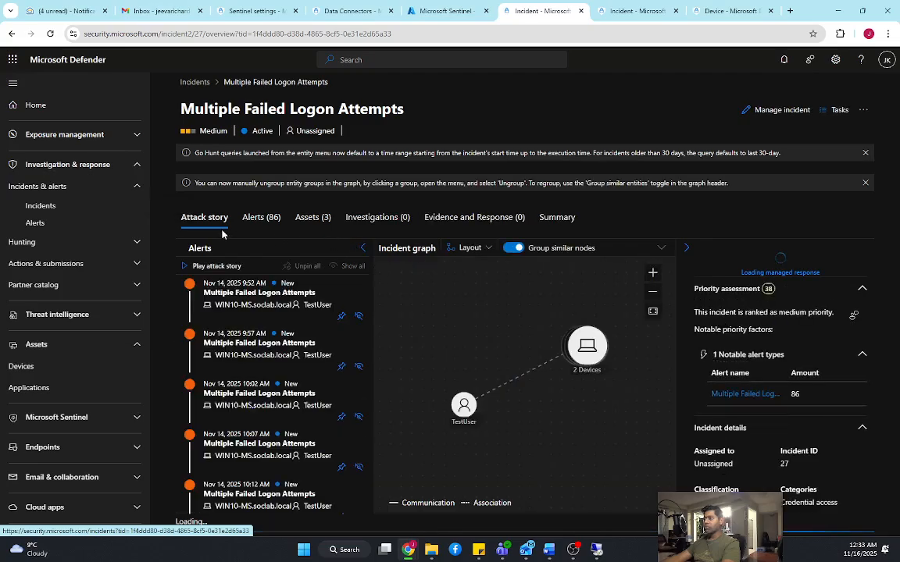
Review the incident's assets, close the Tasks pane and examine the details of the WIN10-MS.soclab.local device.
click(314, 222)
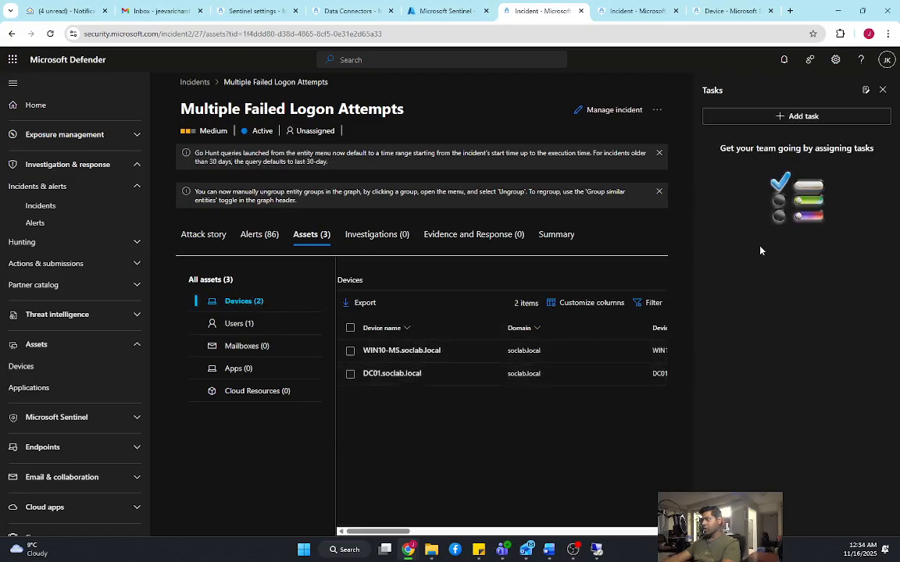
click(883, 90)
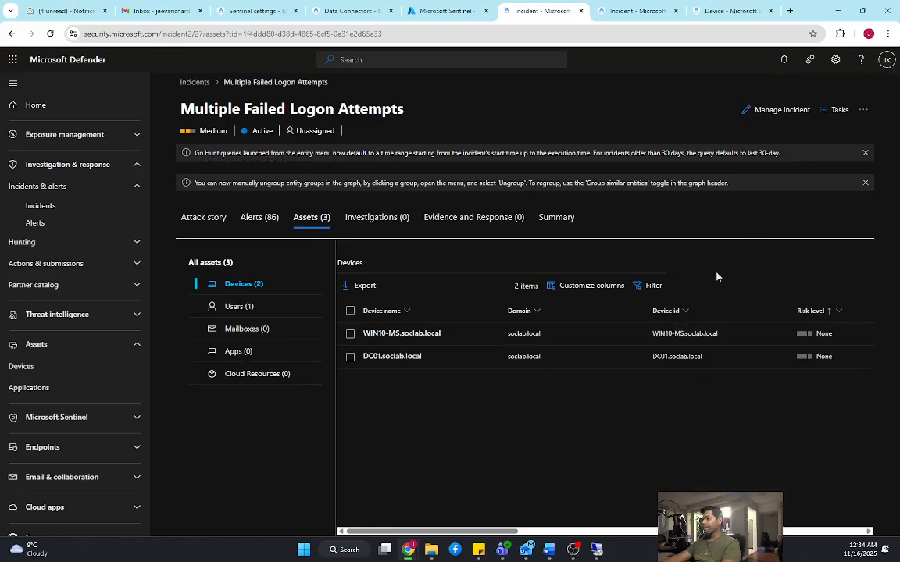
click(432, 336)
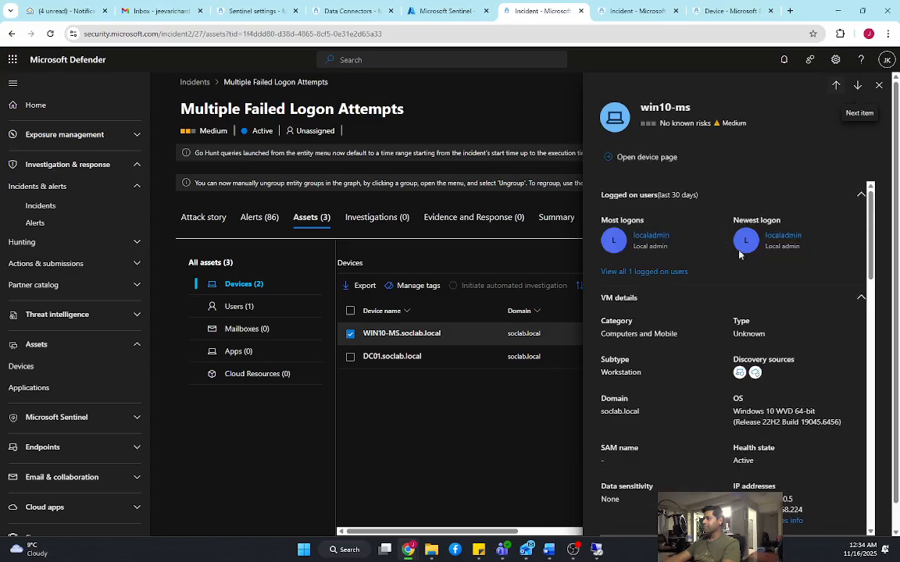
scroll(758, 291, down, 1)
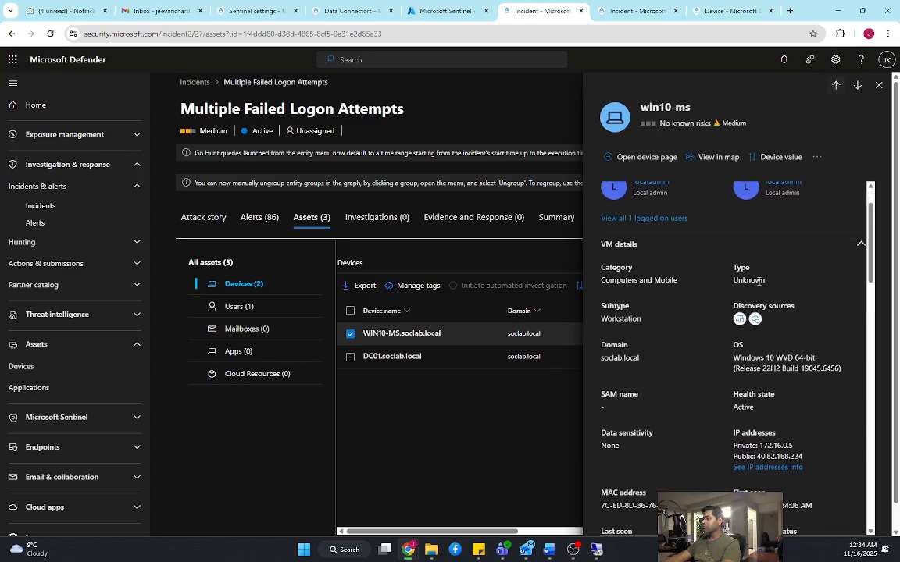
scroll(773, 332, down, 3)
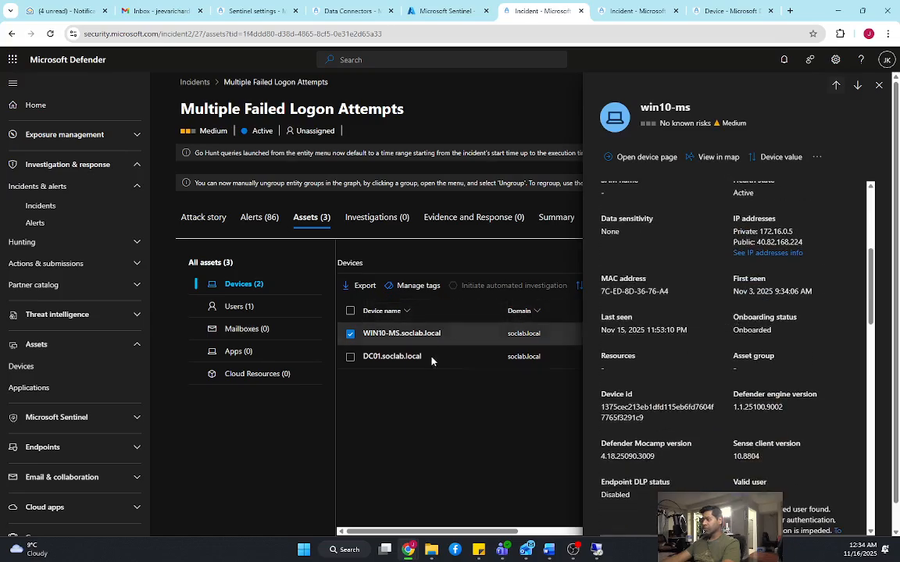
scroll(726, 389, up, 2)
click(879, 86)
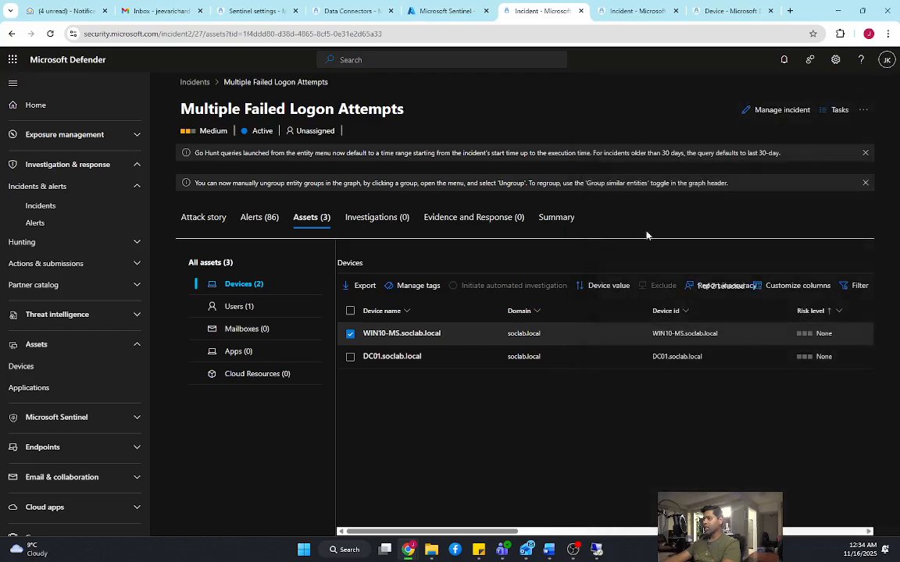
Check the incident's investigations, evidence and response, and alerts, and return to its attack story.
click(372, 226)
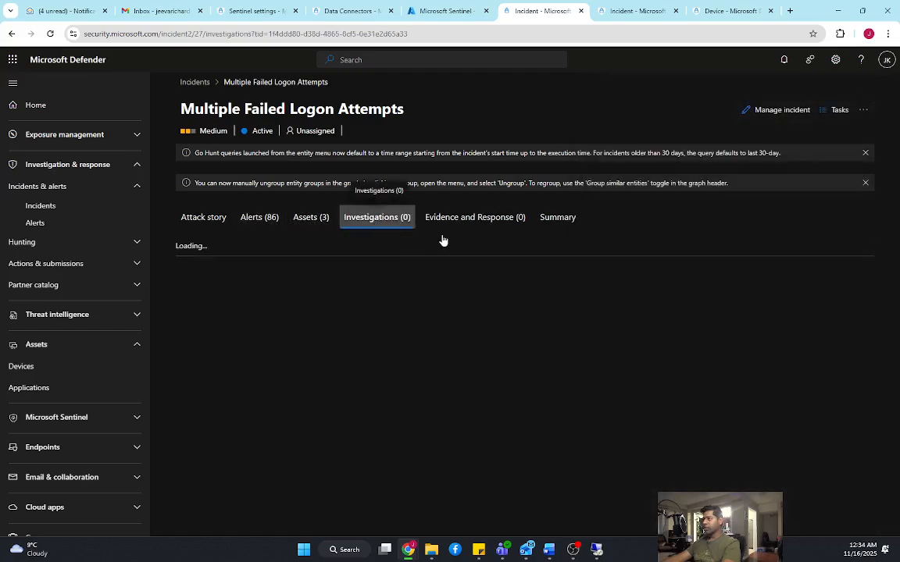
click(453, 226)
click(259, 218)
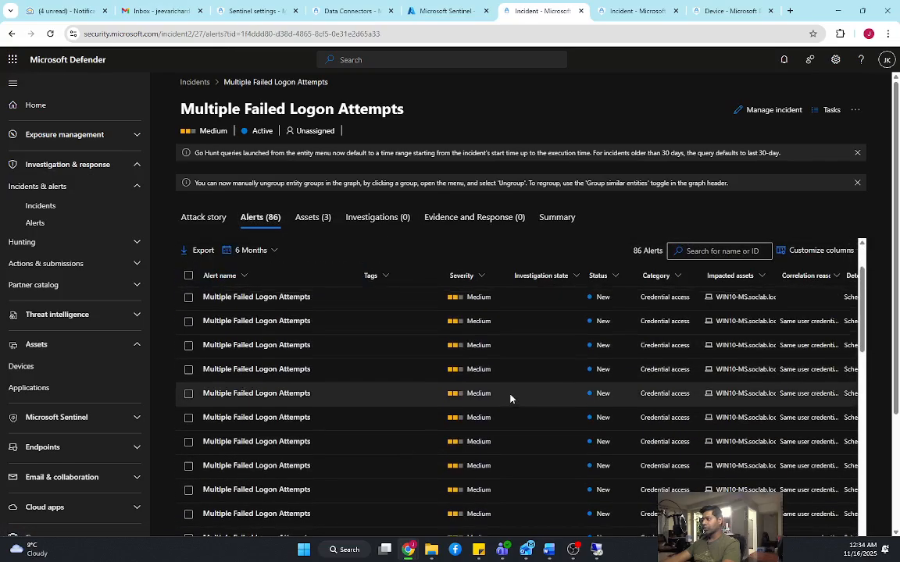
click(196, 218)
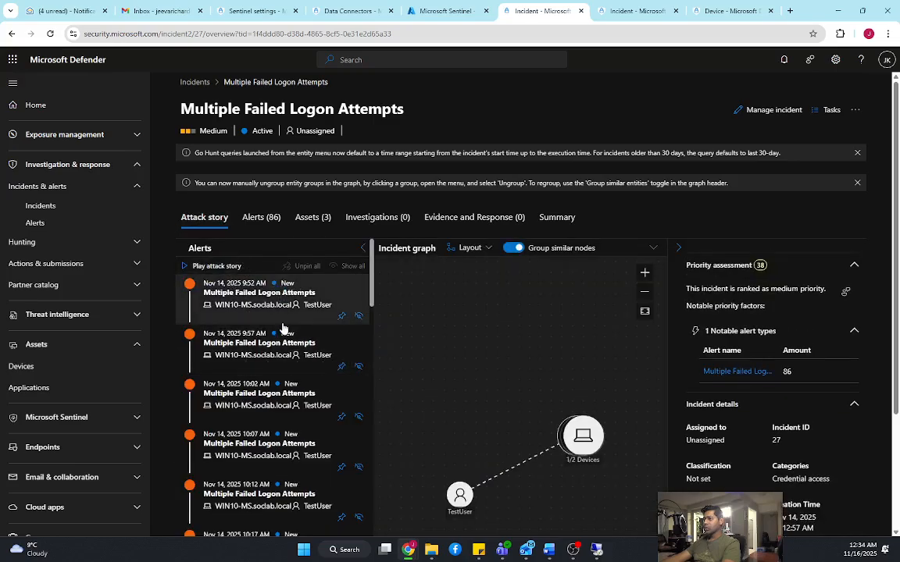
Look through the incident's alert timeline, switch to Microsoft Sentinel in Azure and open its Automation page in the Defender portal.
scroll(284, 328, down, 3)
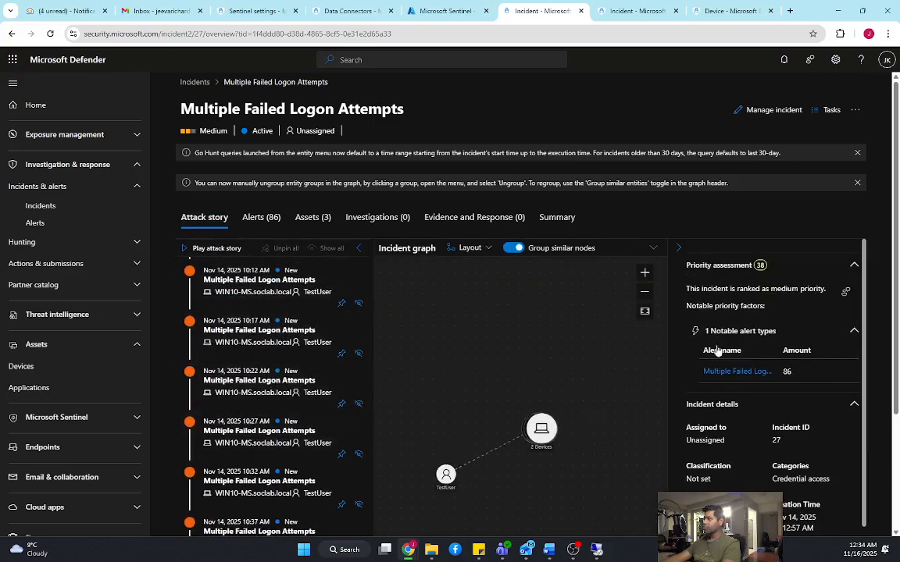
scroll(531, 379, up, 1)
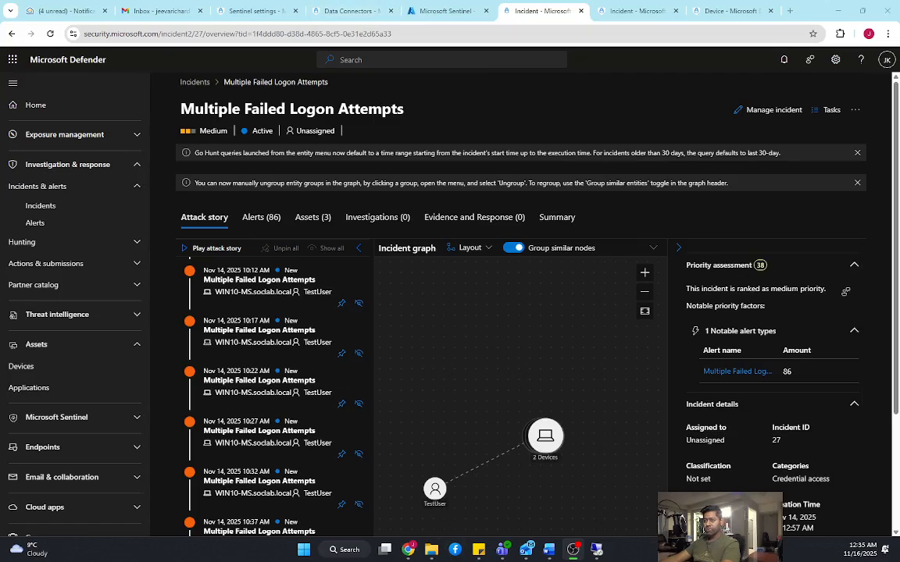
click(471, 11)
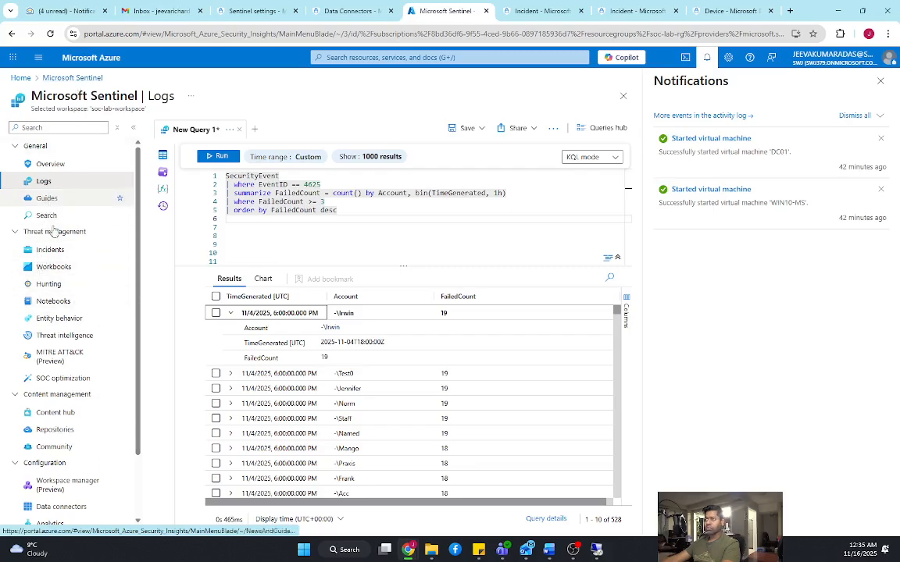
scroll(72, 364, down, 1)
click(54, 504)
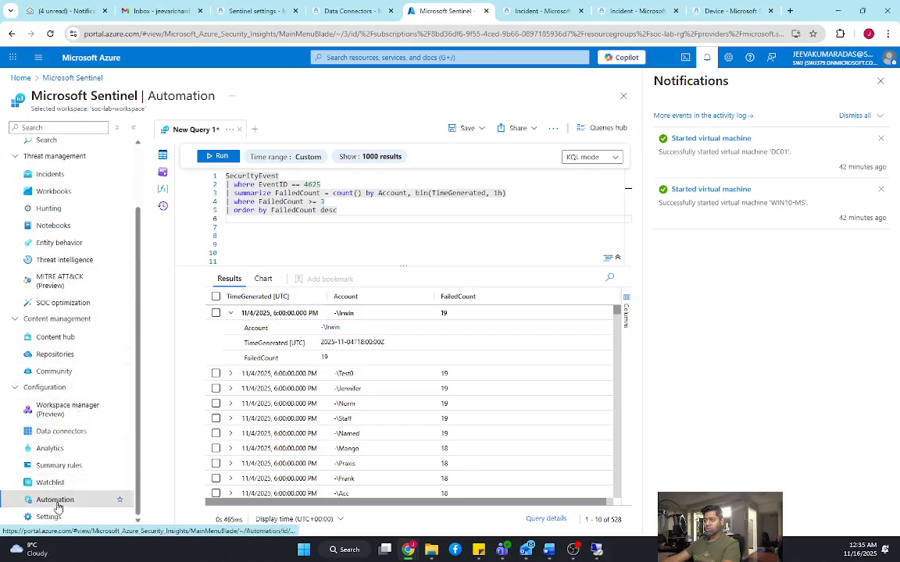
click(497, 112)
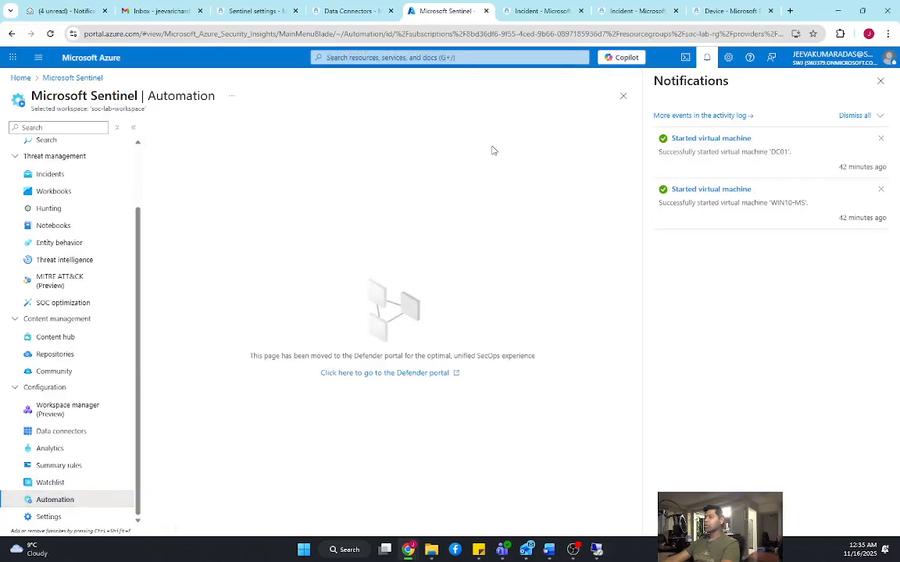
click(380, 373)
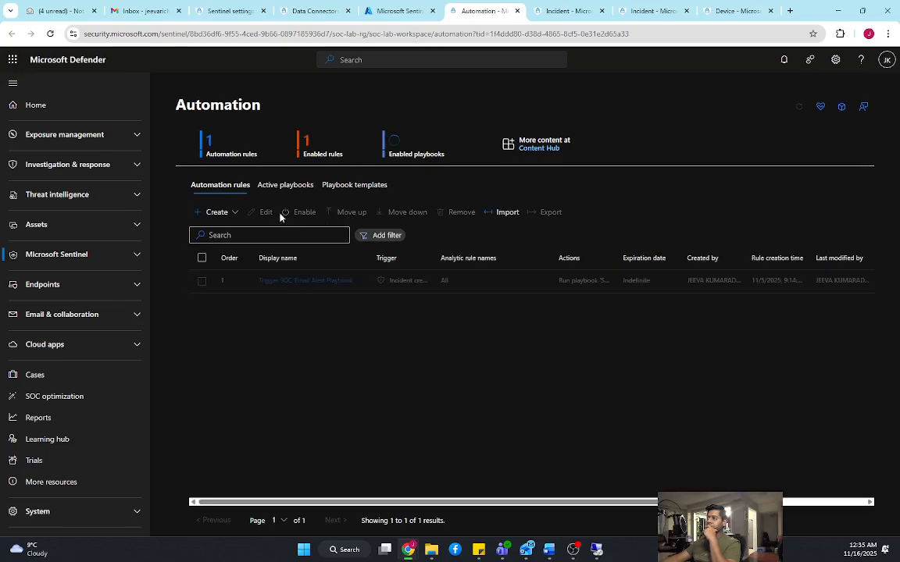
Examine the trigger, actions and status of the Trigger SOC Email Alert Playbook automation rule.
click(320, 282)
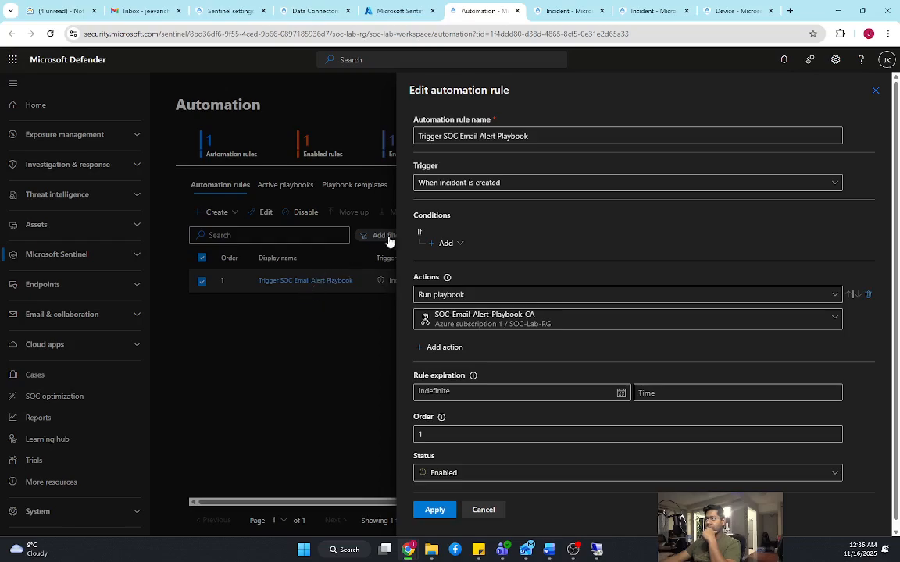
scroll(532, 219, down, 1)
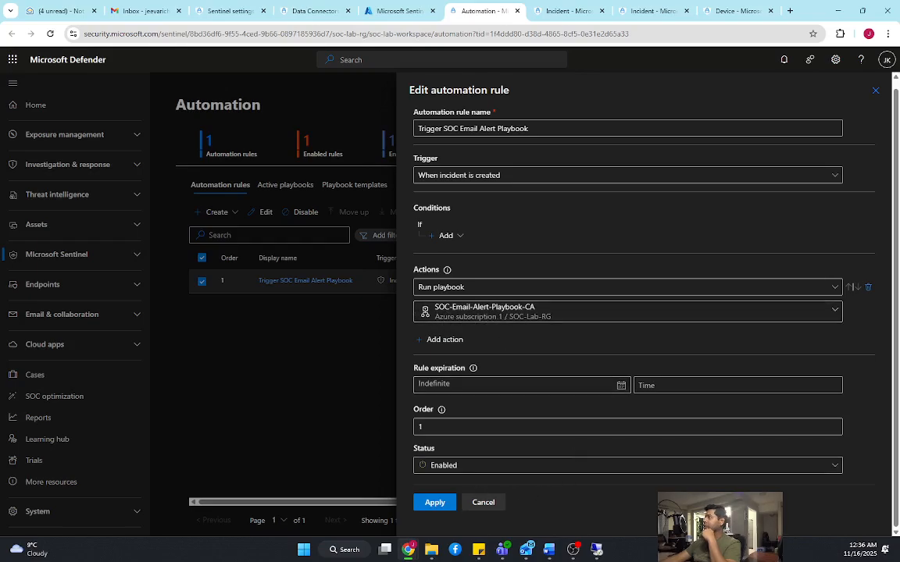
click(875, 91)
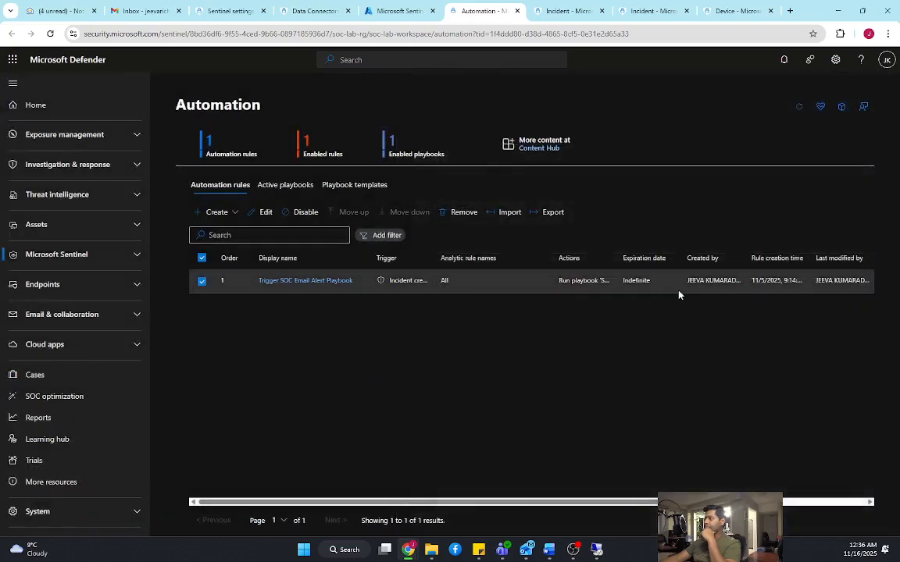
click(314, 280)
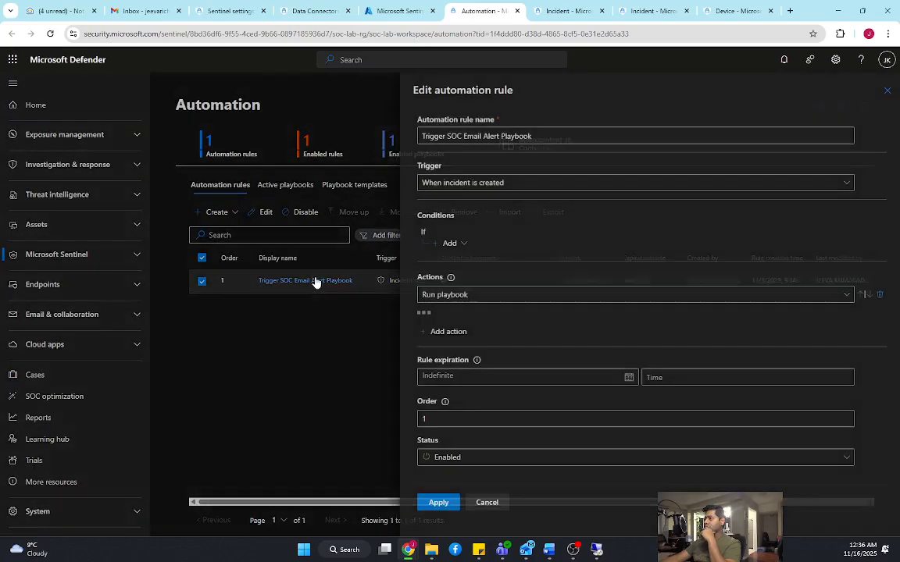
click(883, 91)
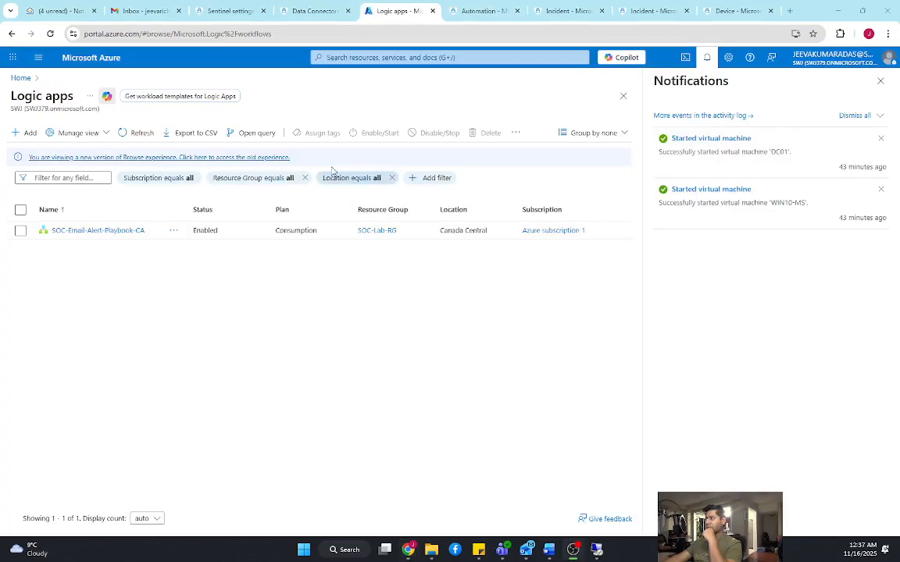
Switch to Azure Logic apps, open SOC-Email-Alert-Playbook-CA in the designer and inspect its Microsoft Sentinel incident trigger and Send Email (V3) action.
click(481, 10)
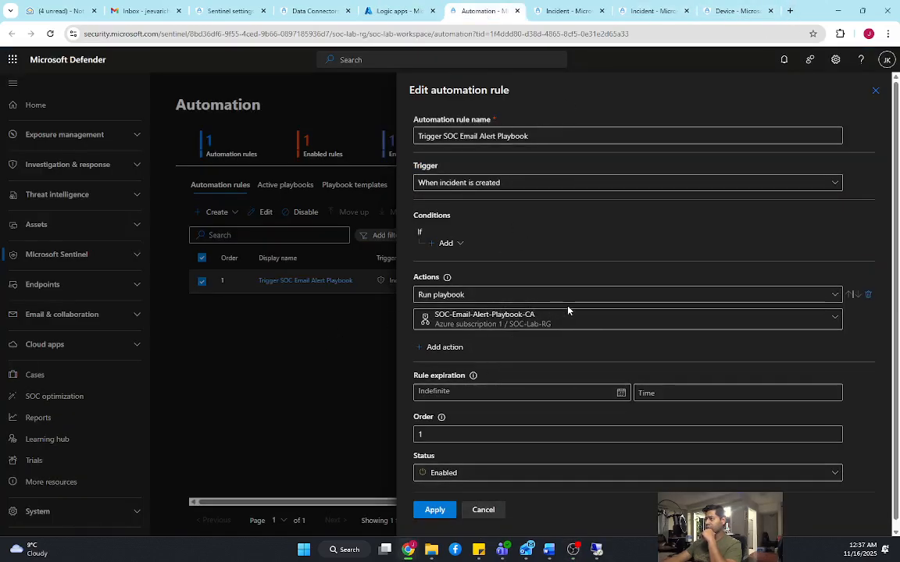
click(582, 14)
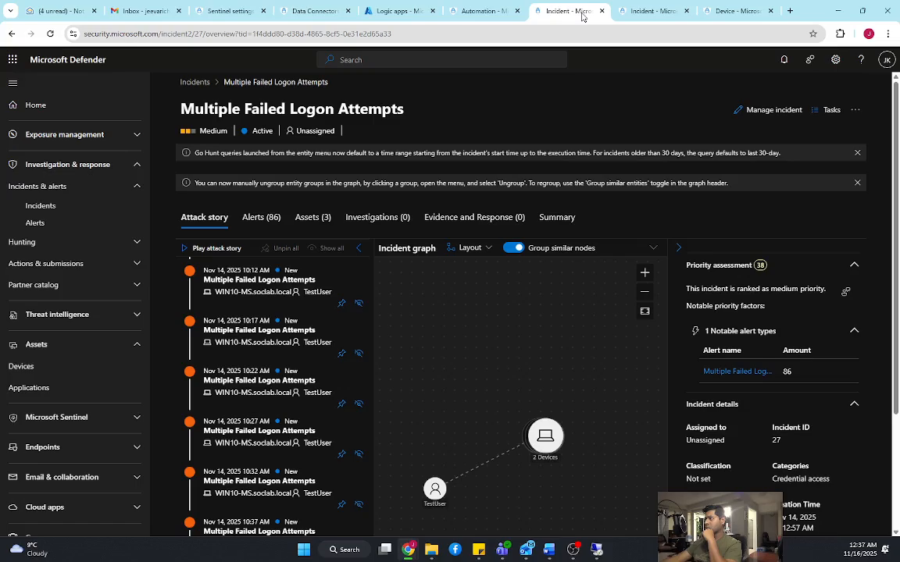
click(393, 10)
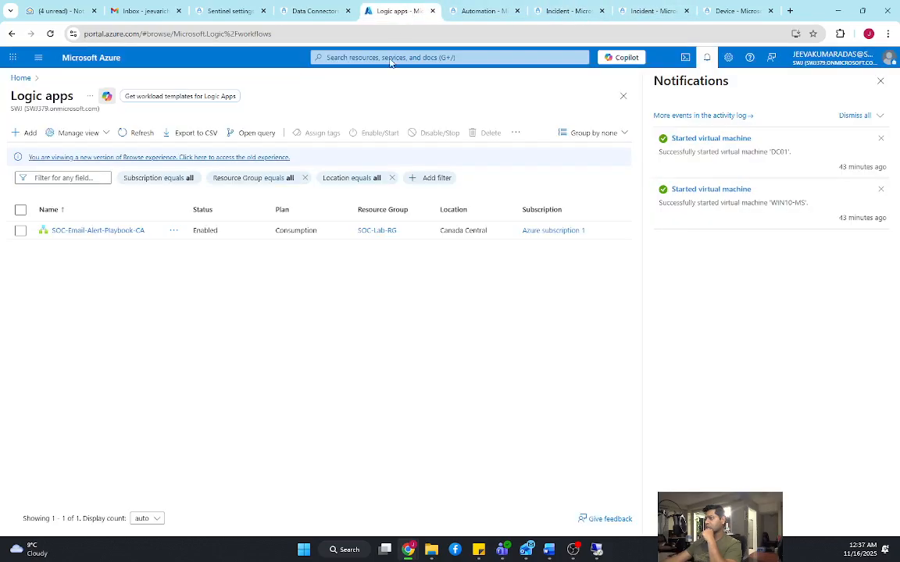
click(118, 231)
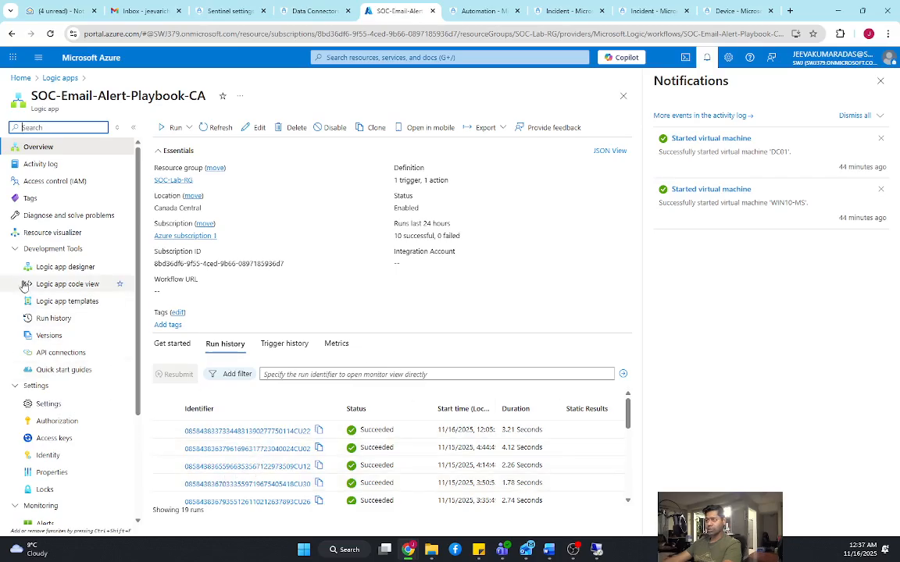
click(73, 268)
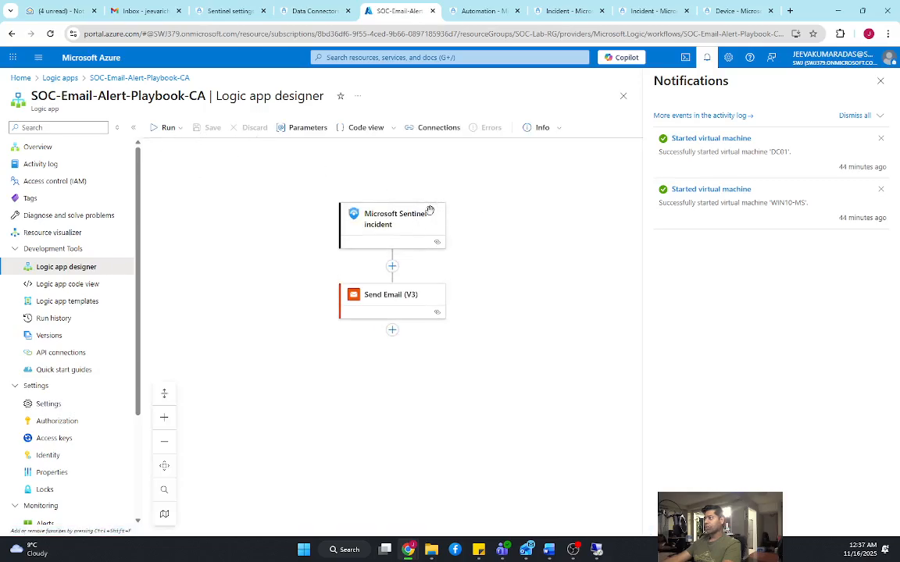
click(378, 223)
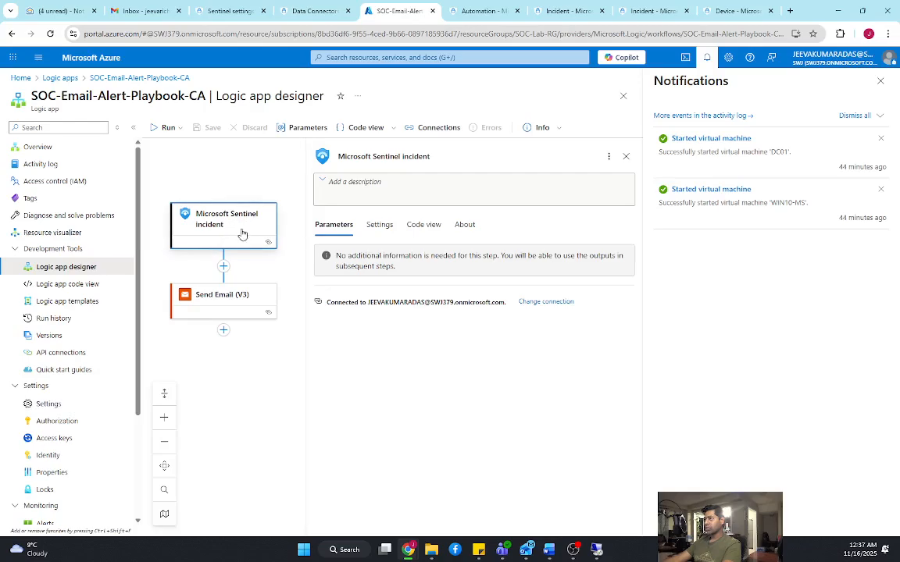
click(225, 304)
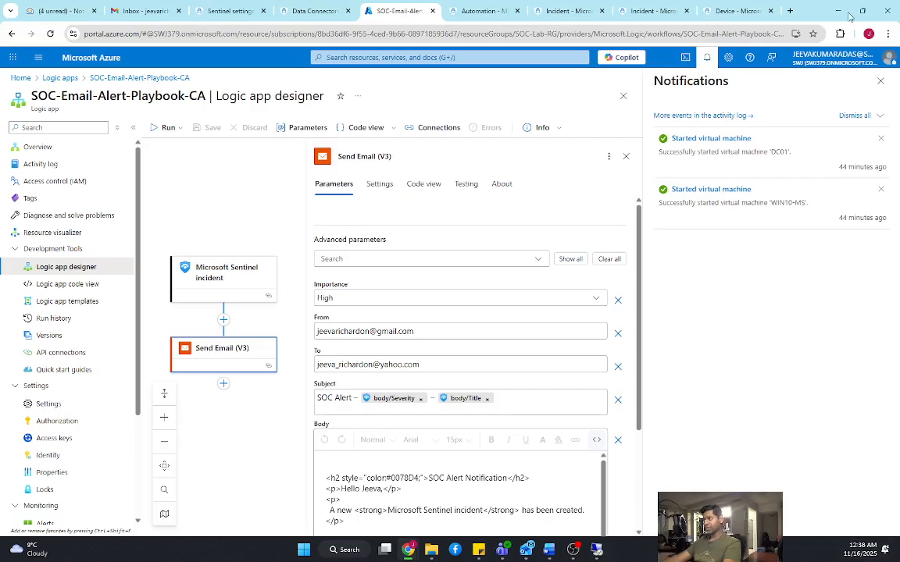
Run SOC-Email-Alert-Playbook-CA, close the Send Email (V3) settings and open the details of the new run.
click(166, 129)
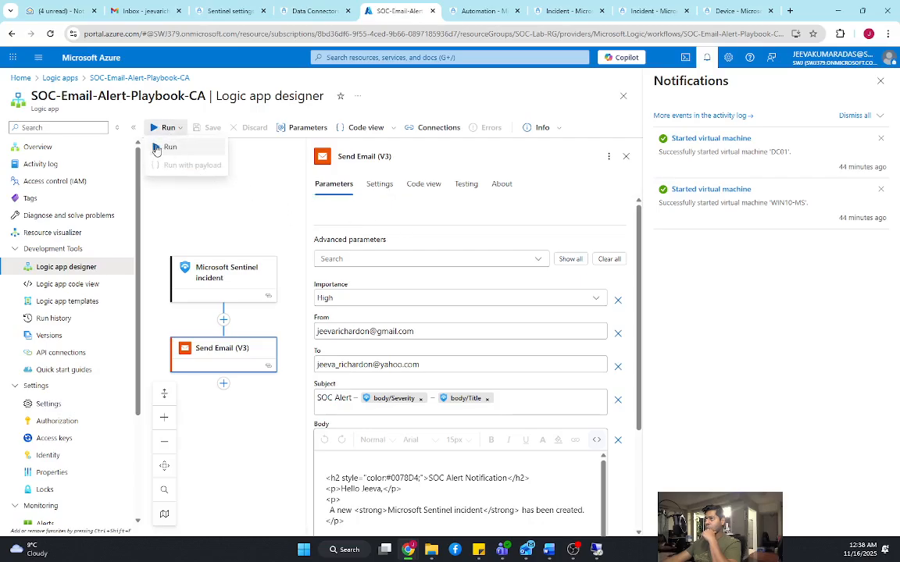
click(165, 148)
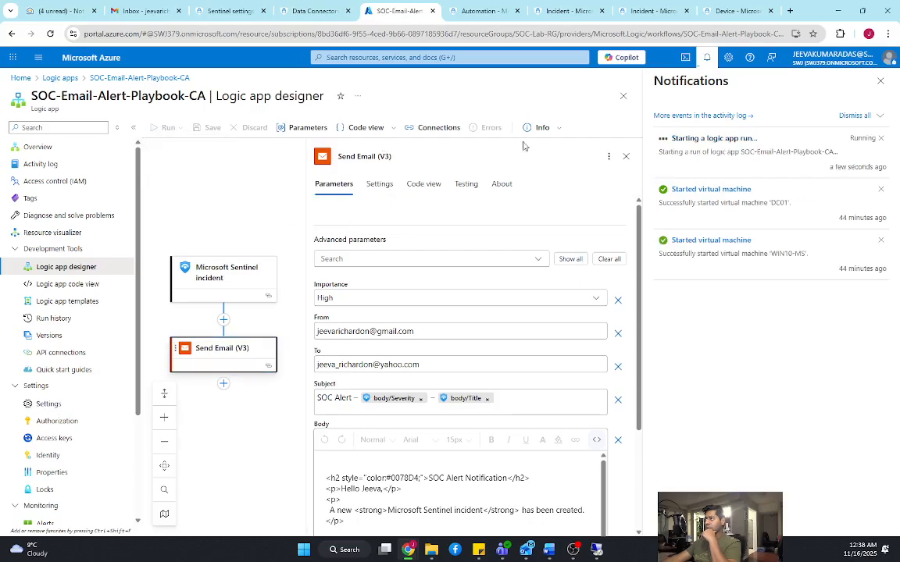
click(630, 157)
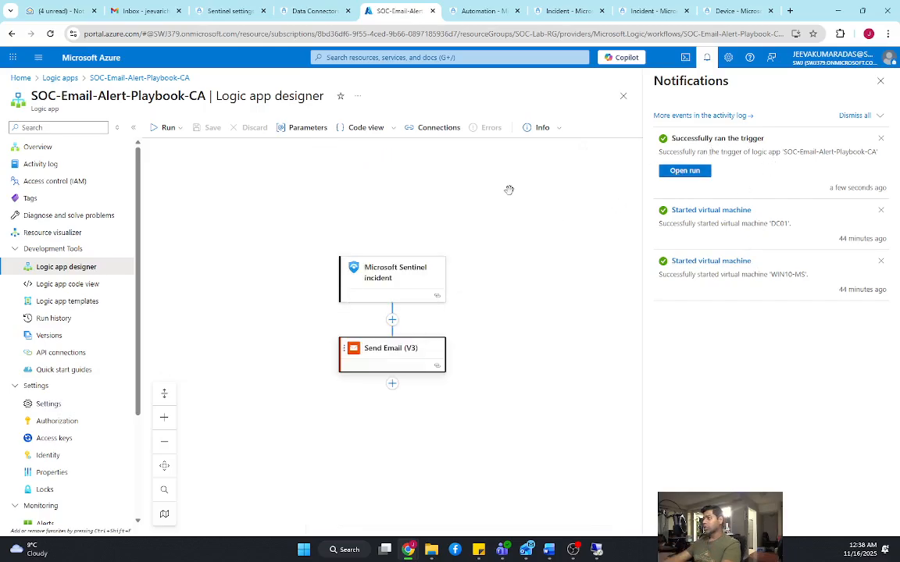
click(685, 171)
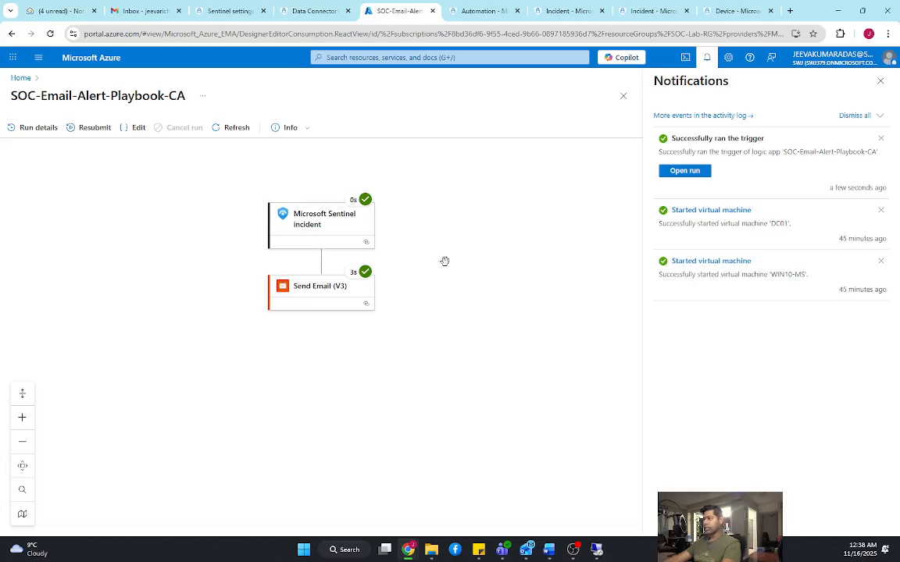
click(39, 129)
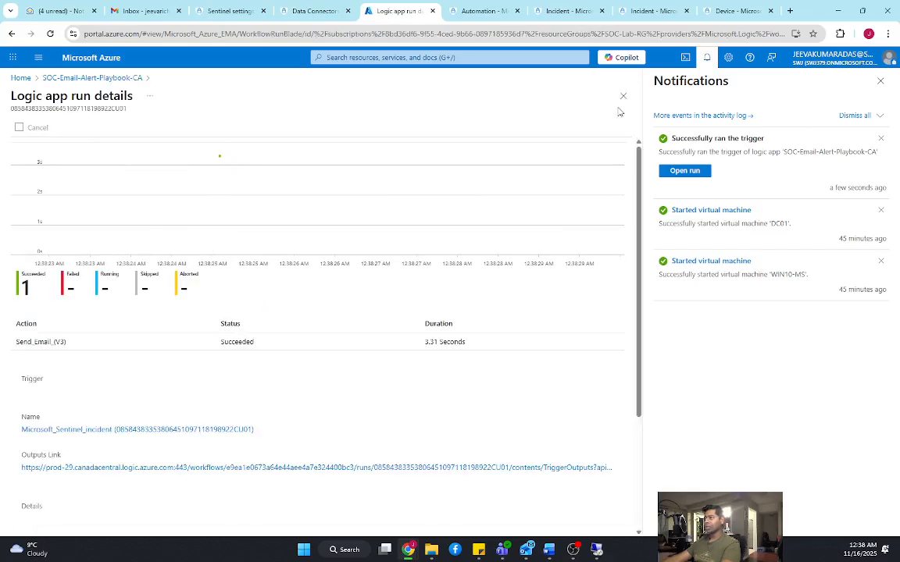
Close the notifications and the playbook's run views to return to the Logic apps list.
click(879, 116)
click(880, 81)
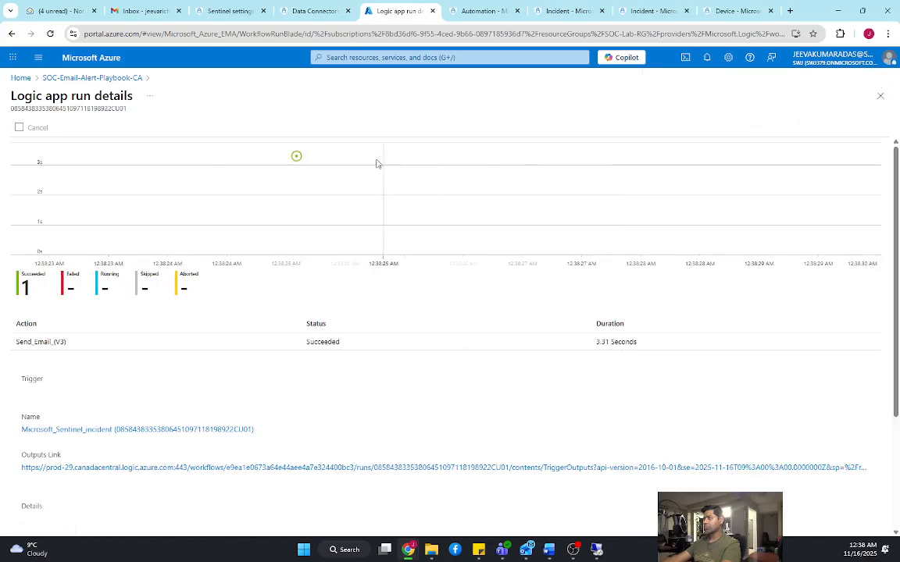
click(58, 78)
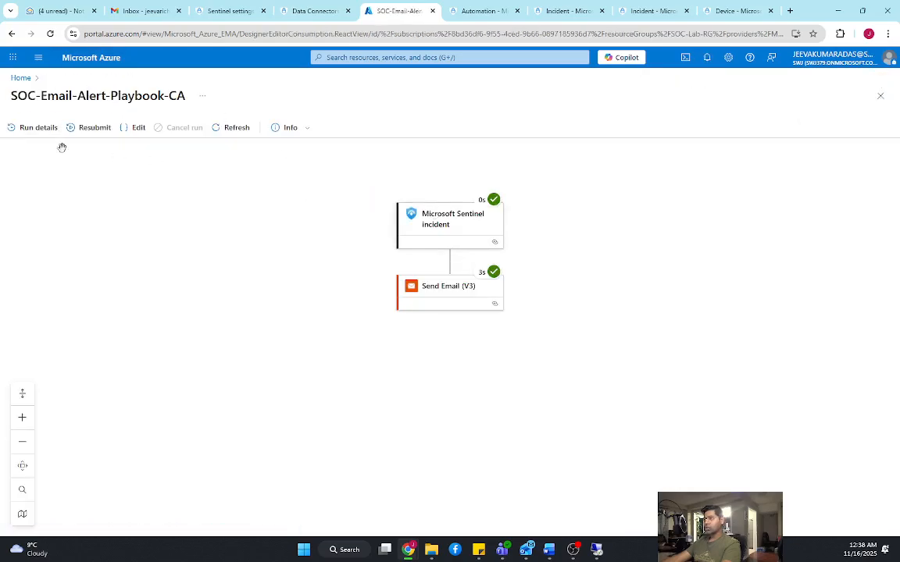
click(880, 96)
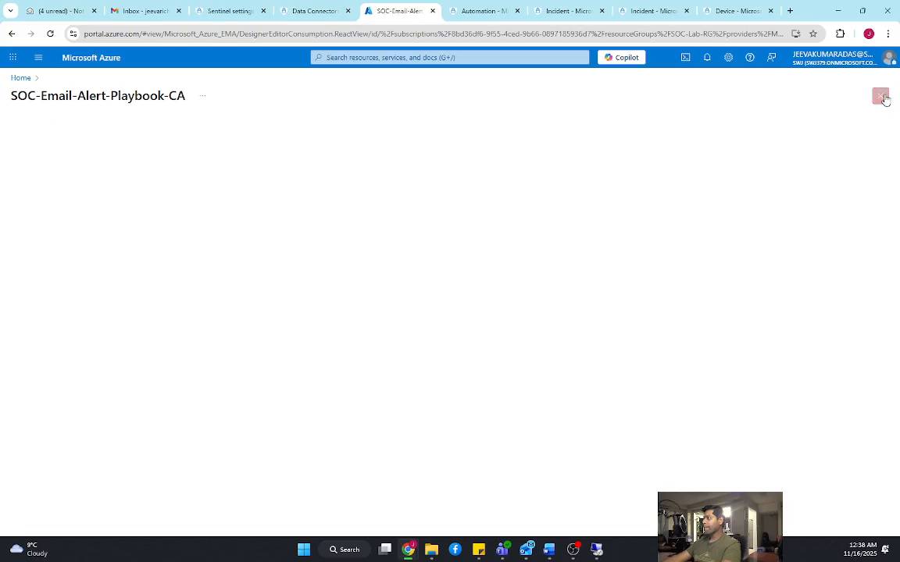
click(233, 121)
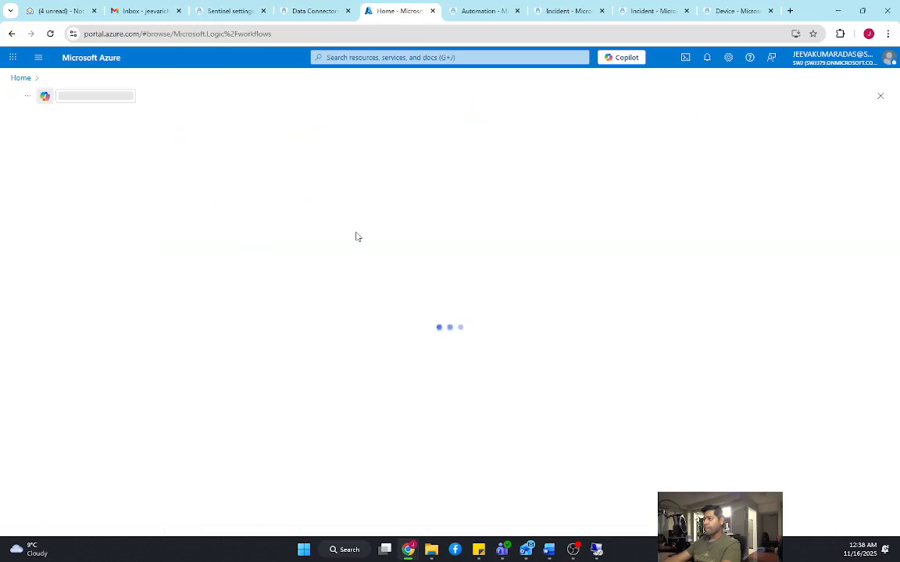
Reopen SOC-Email-Alert-Playbook-CA, check its run history and open the 11/16/2025 12:38 AM run.
click(98, 232)
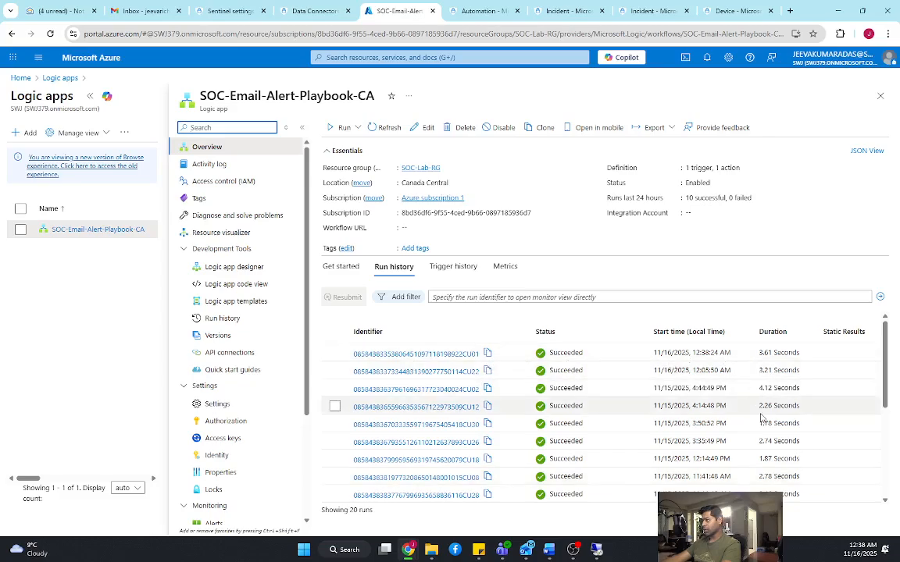
mouse_move(859, 552)
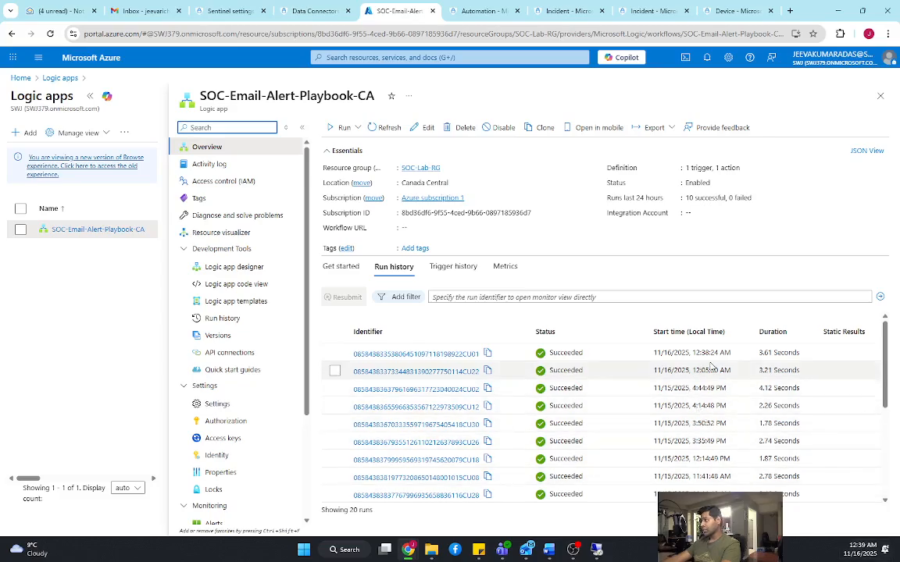
click(458, 354)
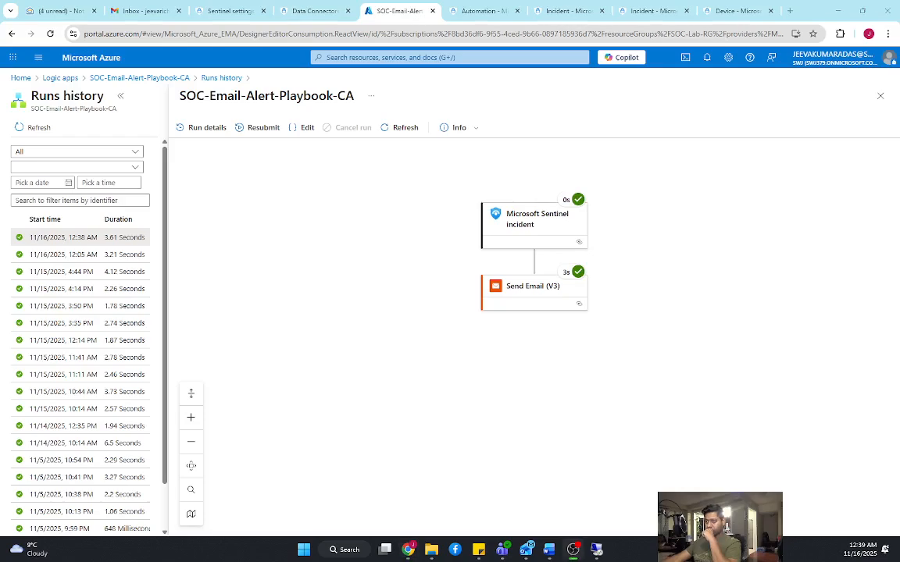
Switch to Microsoft Defender, close the Trigger SOC Email Alert Playbook automation rule and open Advanced hunting.
key(alt+Tab)
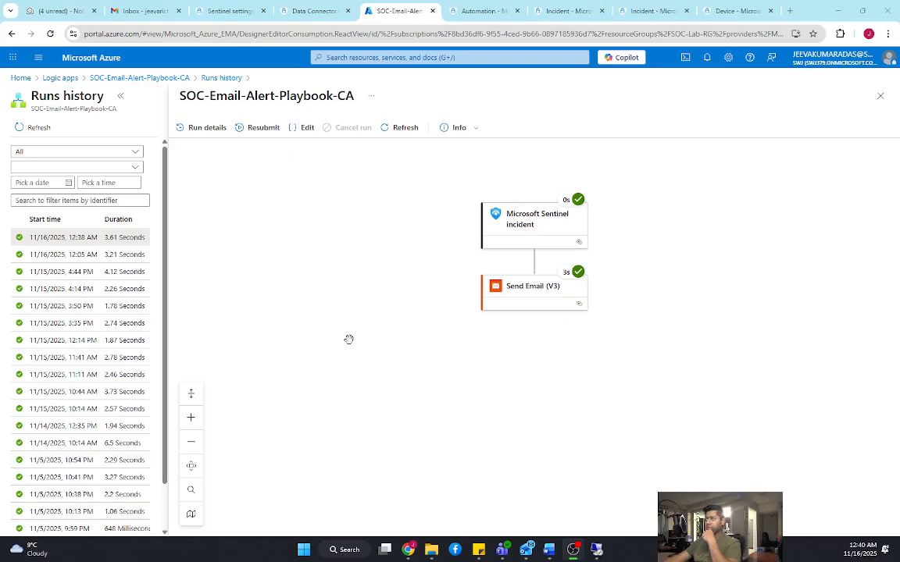
click(470, 11)
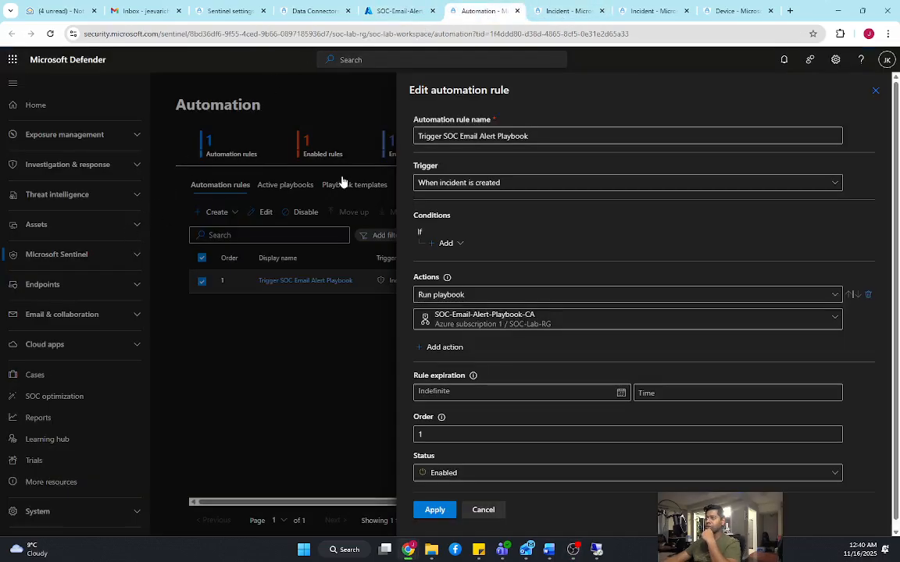
click(876, 90)
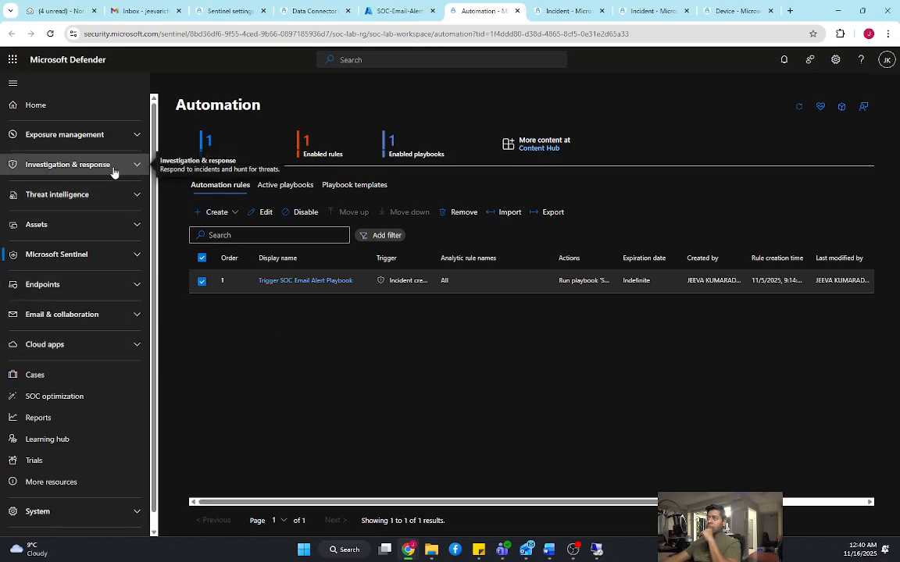
click(121, 194)
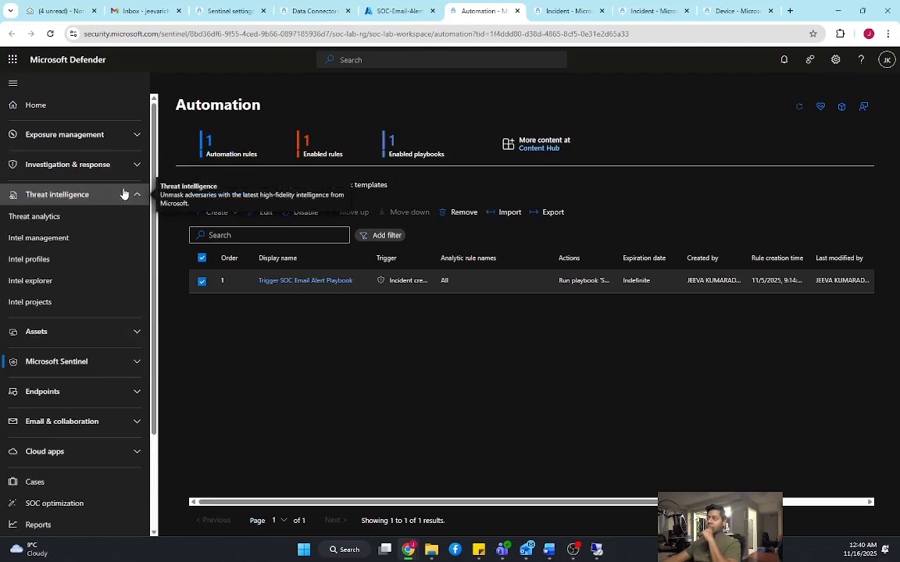
click(123, 194)
click(124, 167)
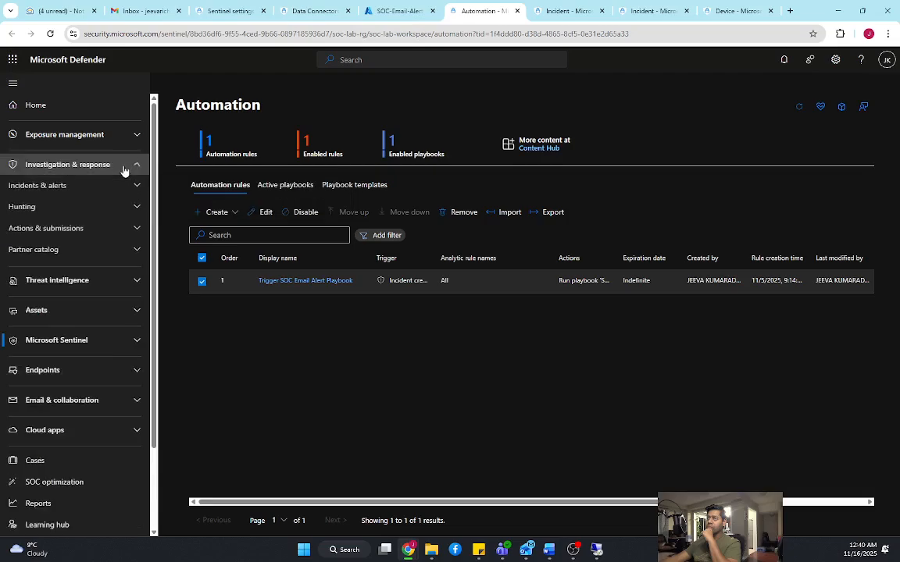
click(99, 206)
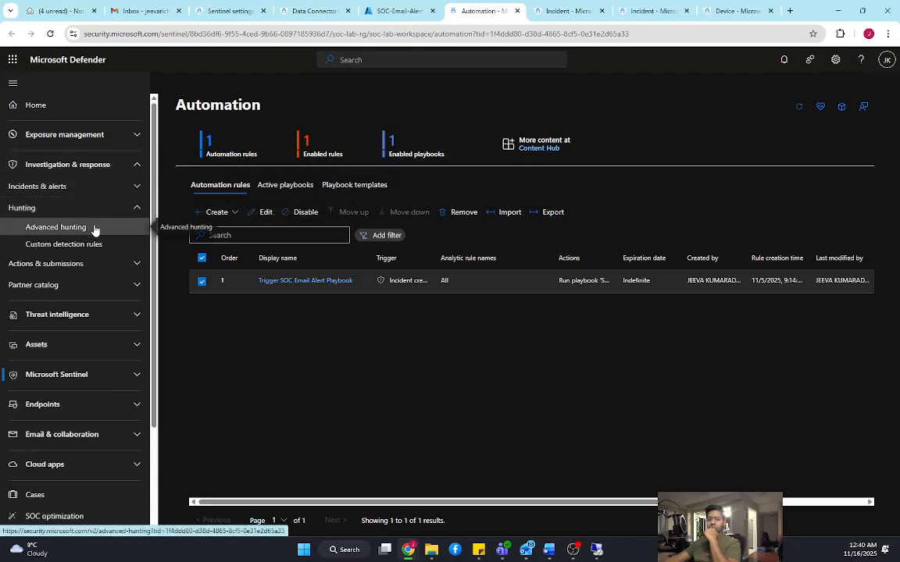
click(94, 229)
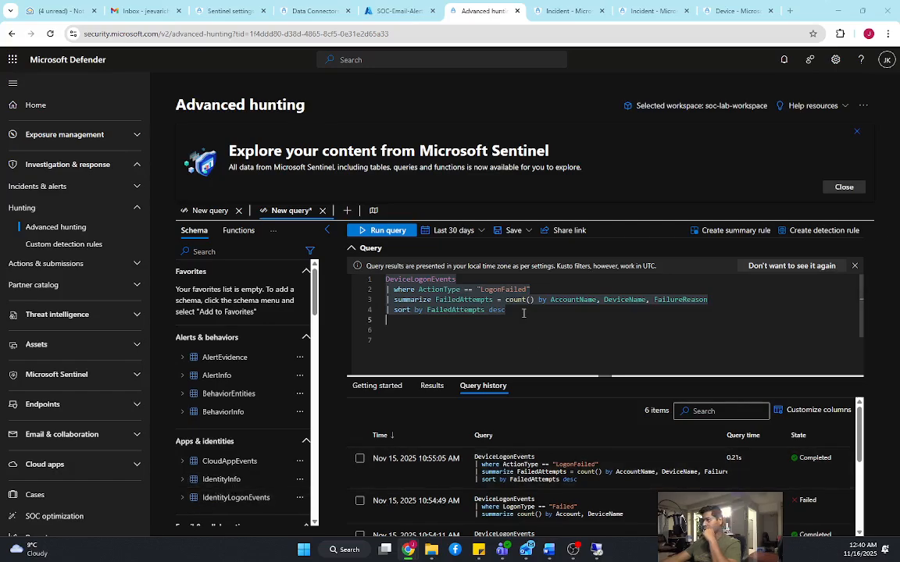
Replace the query and run DeviceLogonEvents with LogonType == "Failed", summarizing FailedCount = count() by Account, DeviceName, ordered by FailedCount desc.
drag(523, 313, 343, 279)
text(DeviceLogonEvents | where LogonType == "Failed" | summarize FailedCount = count() by Account, DeviceName | order by FailedCount desc)
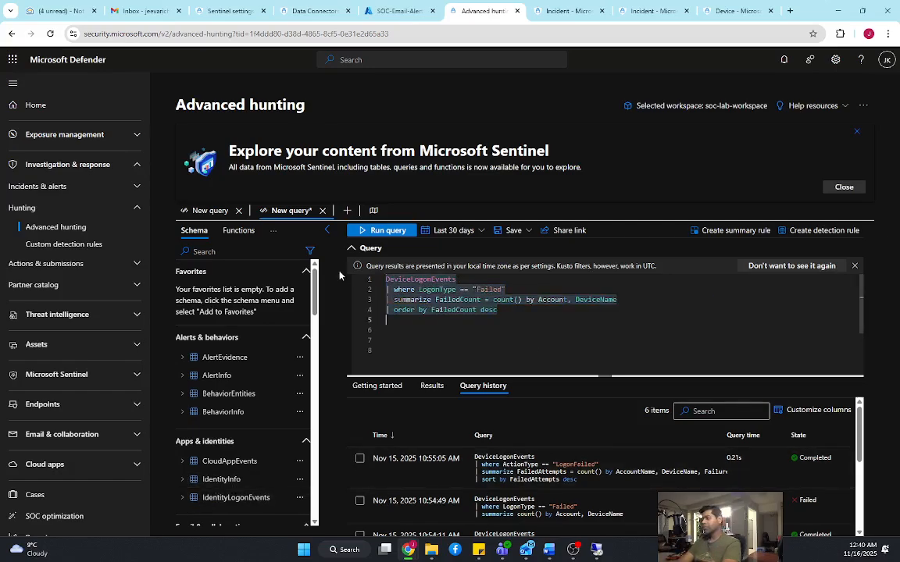
click(383, 230)
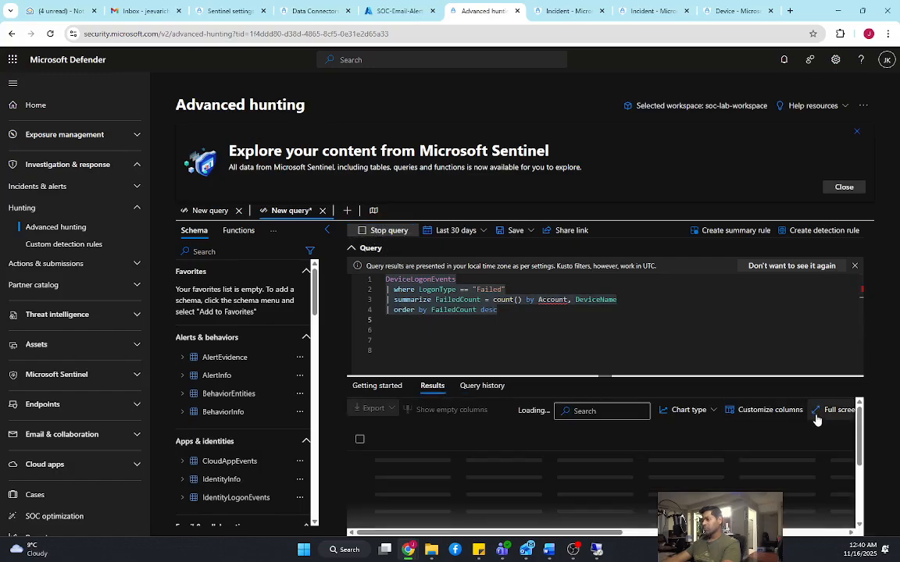
scroll(805, 345, down, 2)
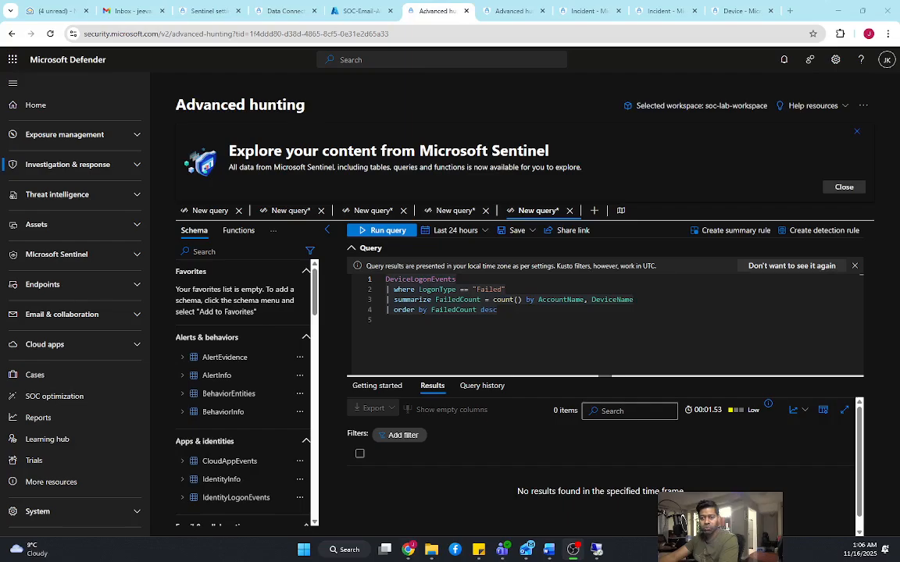
Replace the query and run DeviceProcessEvents with Timestamp > ago(1d), summarizing ProcessCount = count() by FileName, DeviceName, top 10 by ProcessCount desc.
drag(539, 314, 361, 264)
text(DeviceProcessEvents | where Timestamp > ago(1d) | summarize ProcessCount = count() by FileName, DeviceName | top 10 by ProcessCount desc)
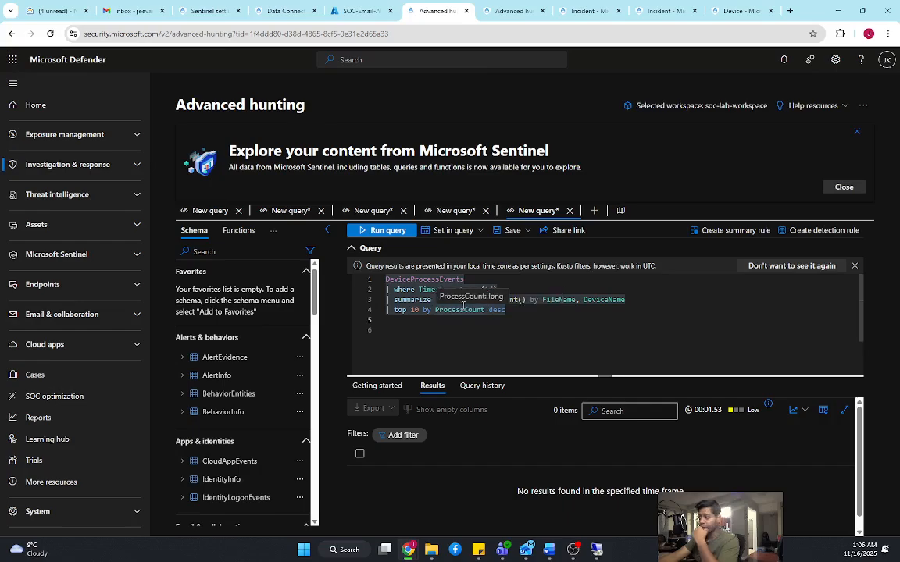
click(375, 231)
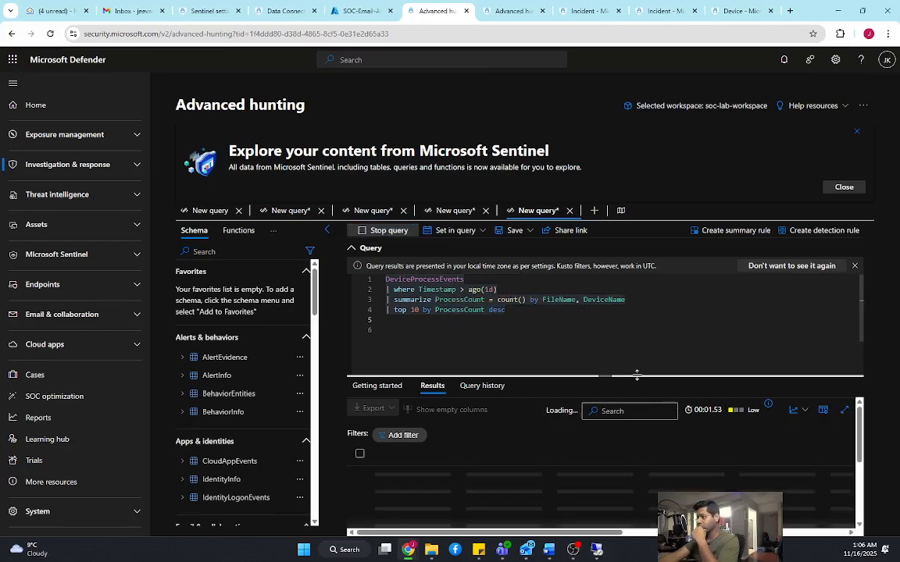
scroll(625, 437, down, 3)
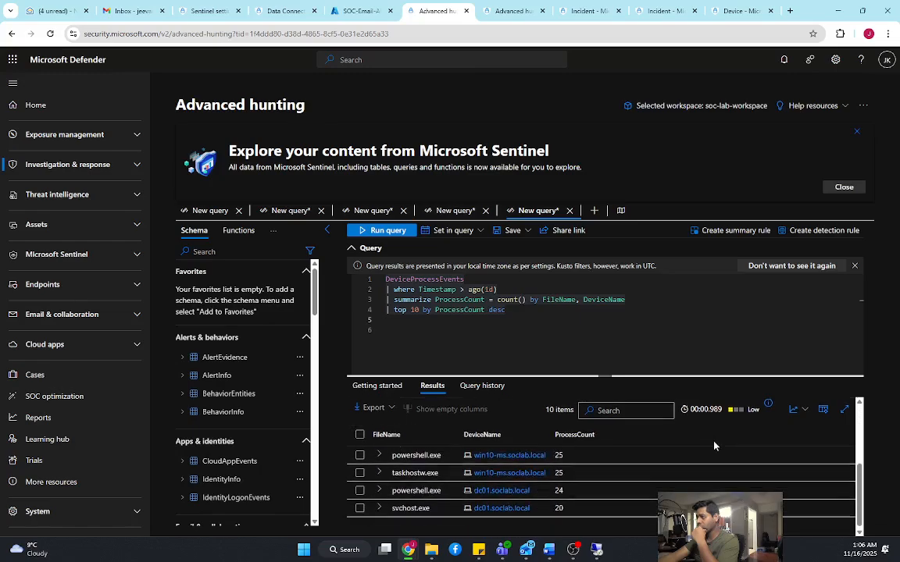
Enlarge the results area, expand the conhost.exe row for win10-ms.soclab.local and review the process counts per file and device.
drag(594, 375, 591, 354)
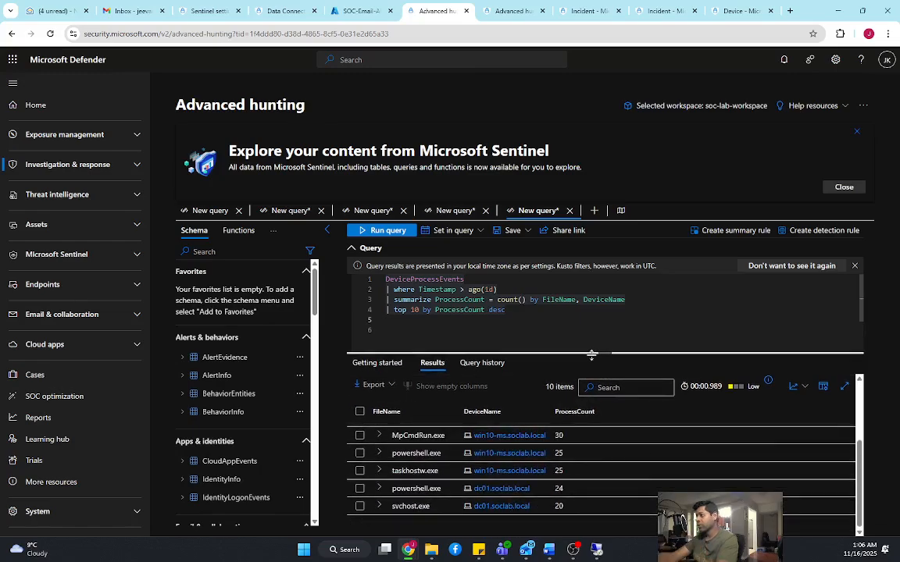
scroll(547, 446, up, 3)
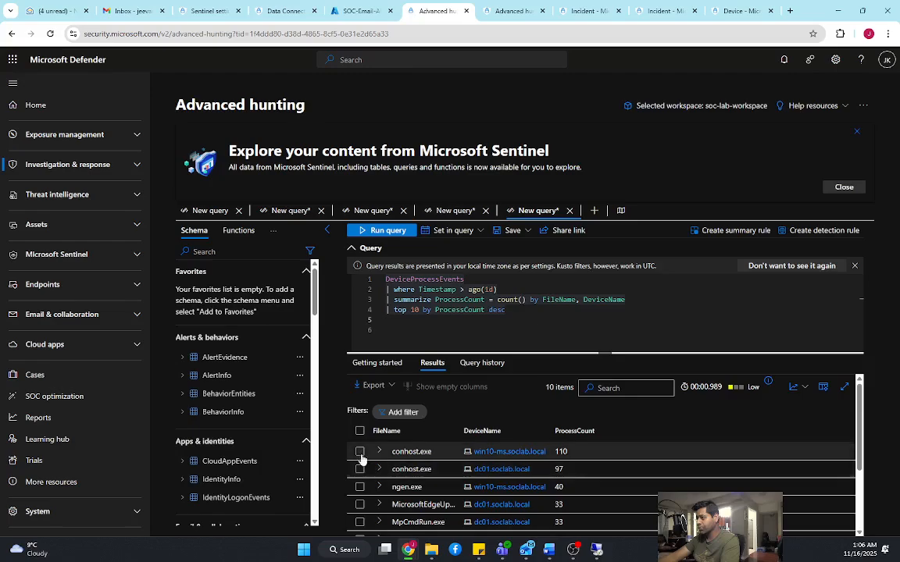
click(378, 451)
scroll(538, 461, down, 3)
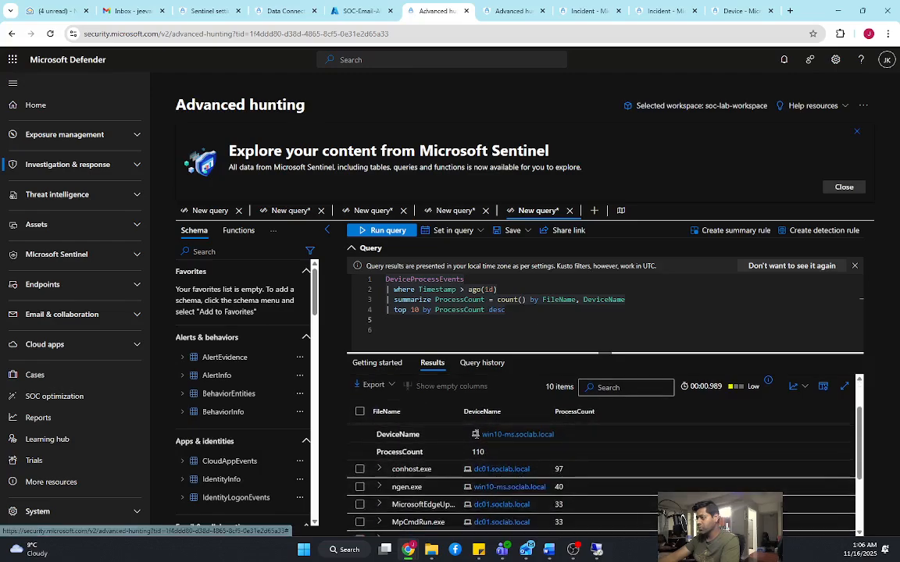
scroll(484, 468, up, 3)
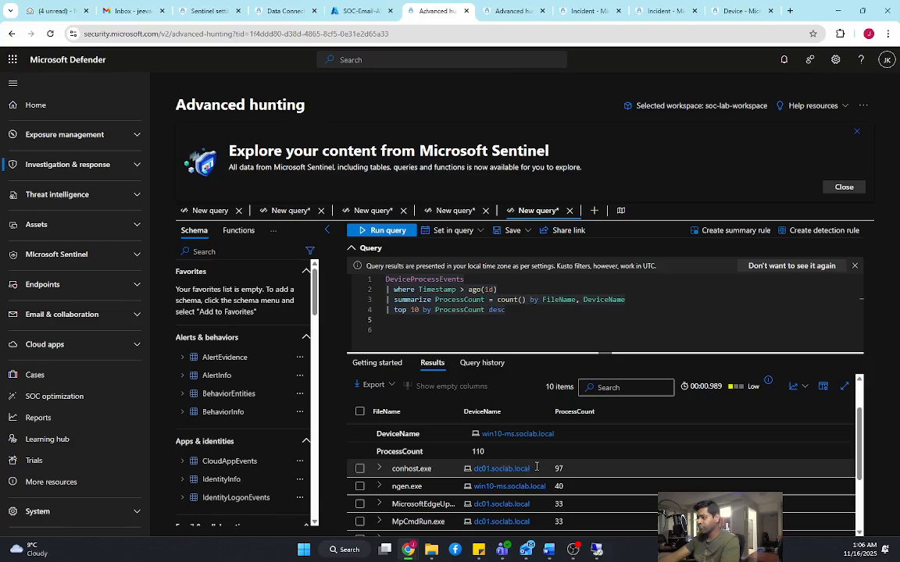
scroll(507, 464, up, 2)
scroll(516, 476, down, 5)
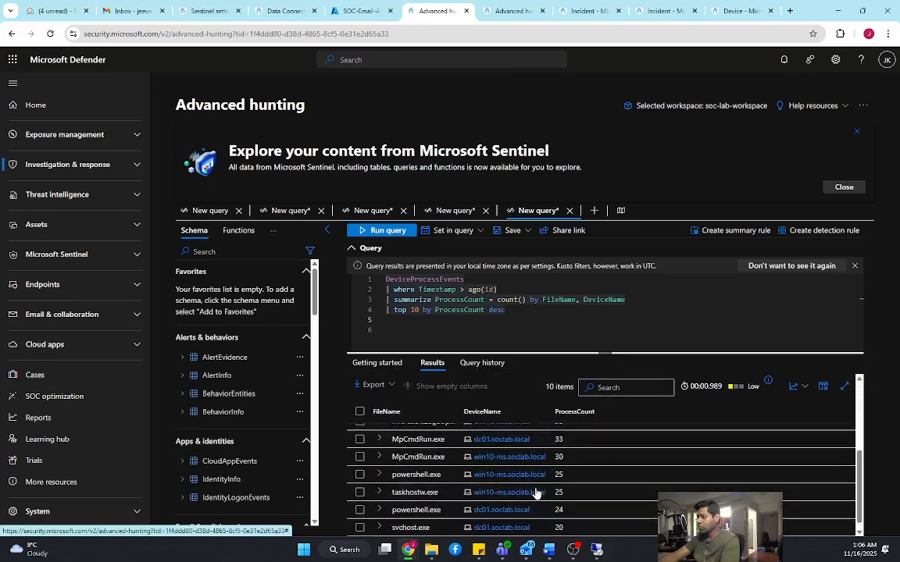
scroll(512, 488, up, 5)
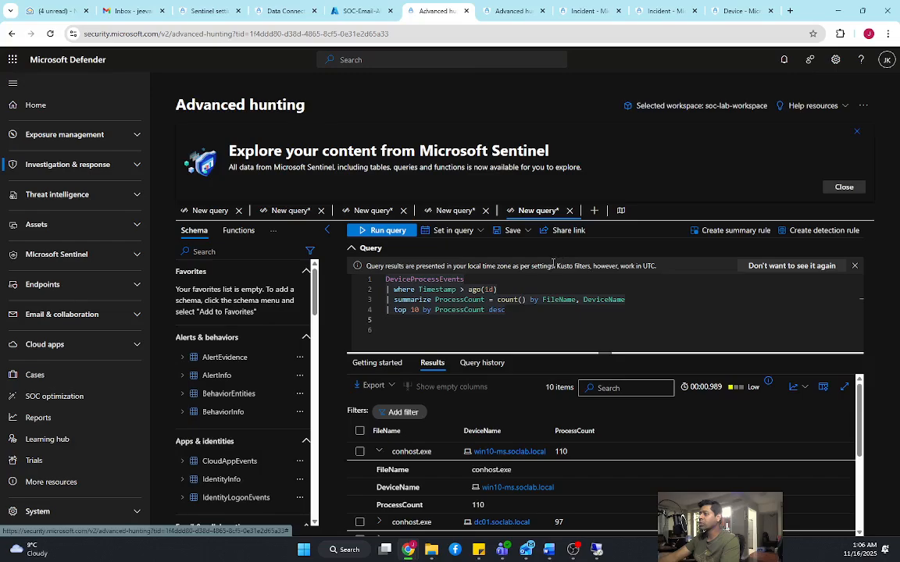